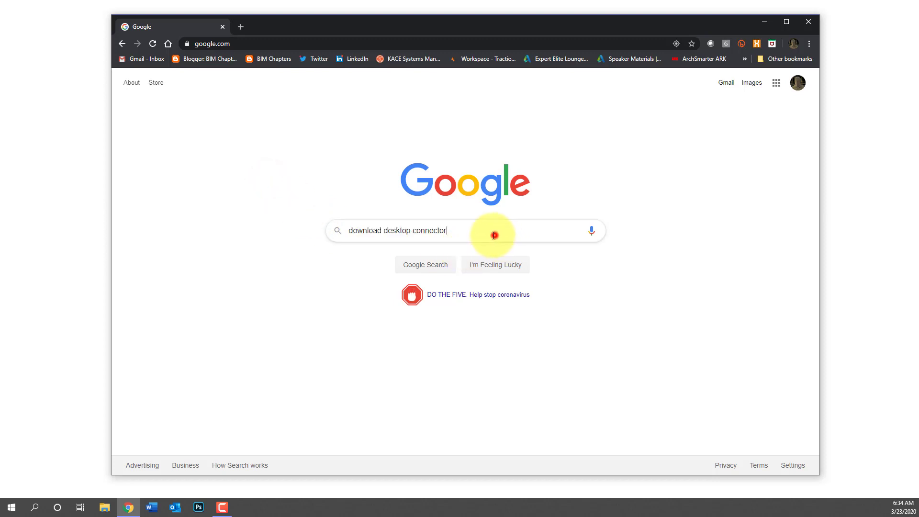
Search Google for 'download desktop connector' and open Autodesk's 'Install Desktop Connector' article
drag(494, 234, 289, 230)
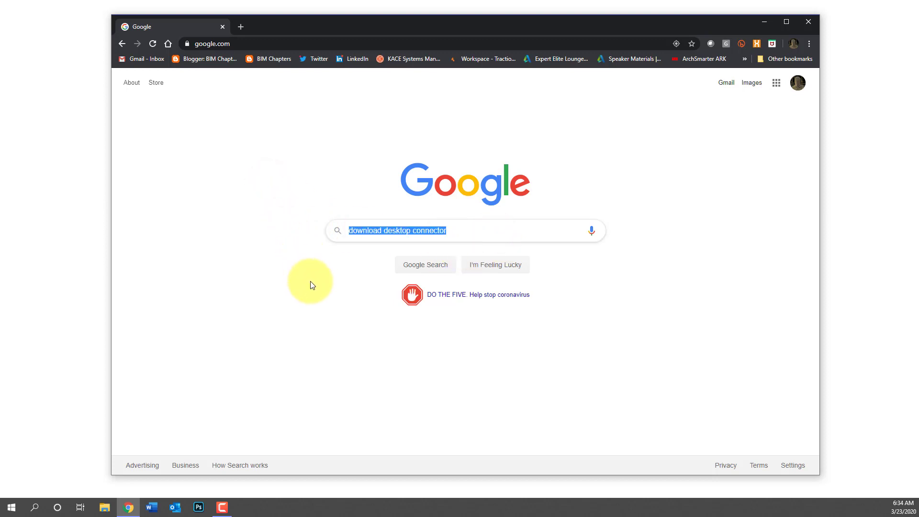
click(436, 265)
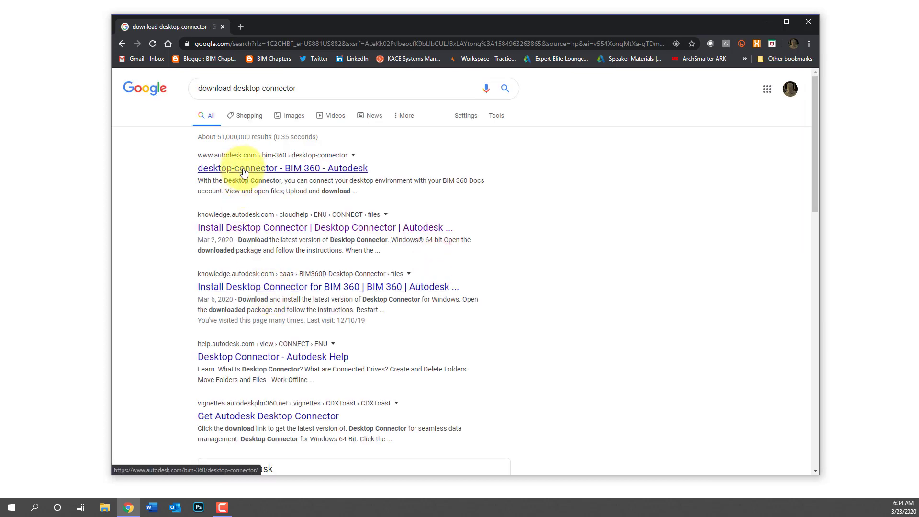
click(243, 227)
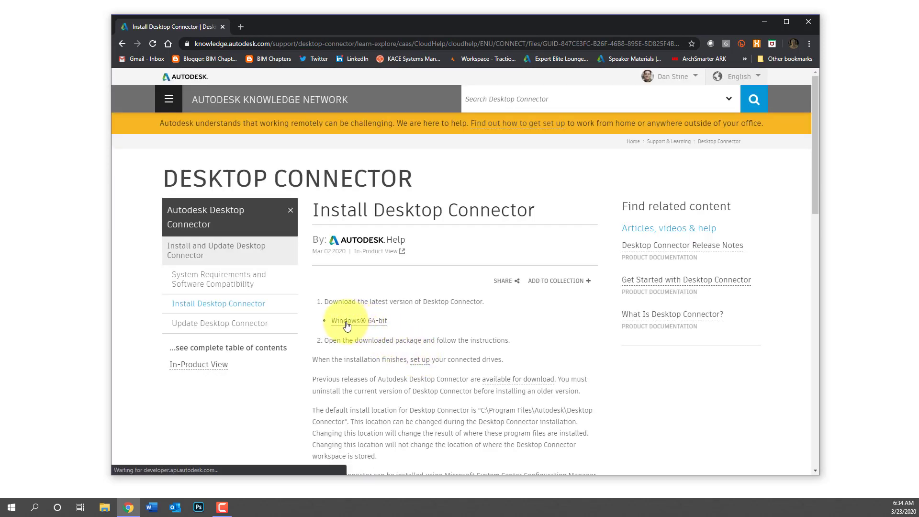
Download the Windows 64-bit Desktop Connector installer
click(374, 321)
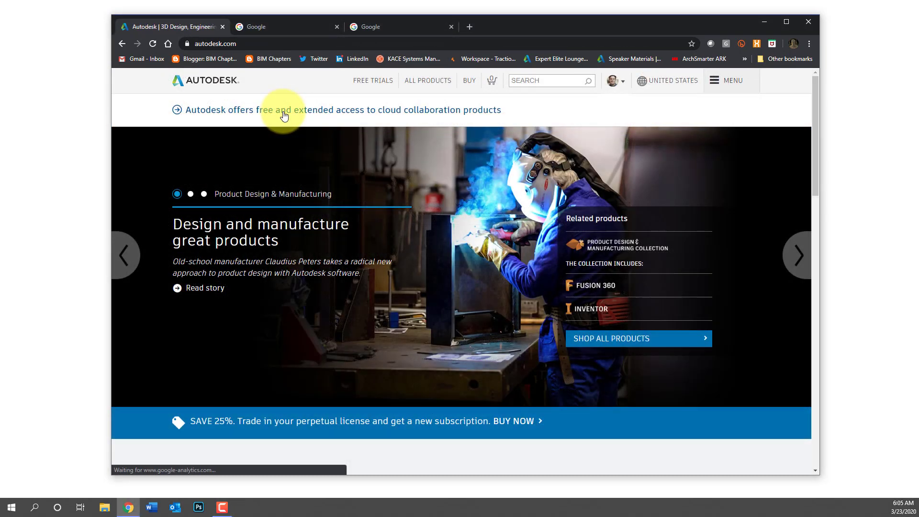
Open the free cloud collaboration access article and highlight the 'Donating $600,000' phrase
click(284, 114)
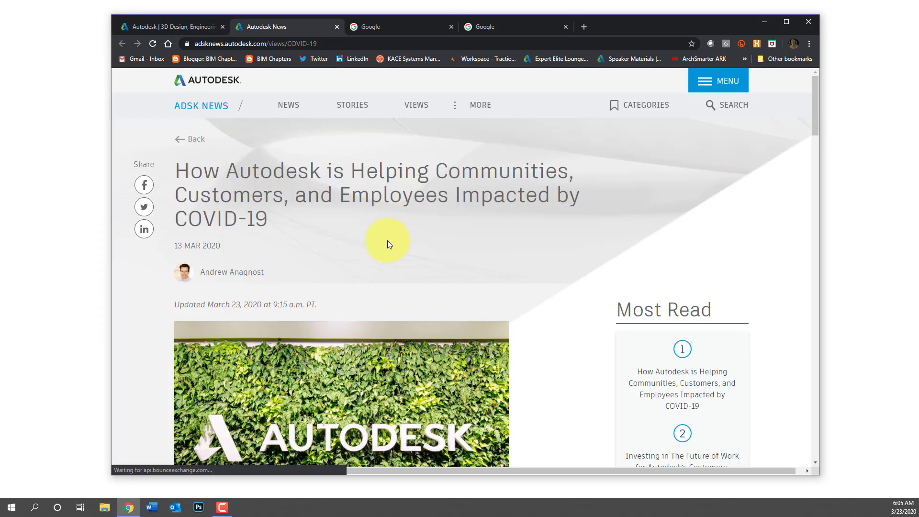
scroll(387, 244, down, 10)
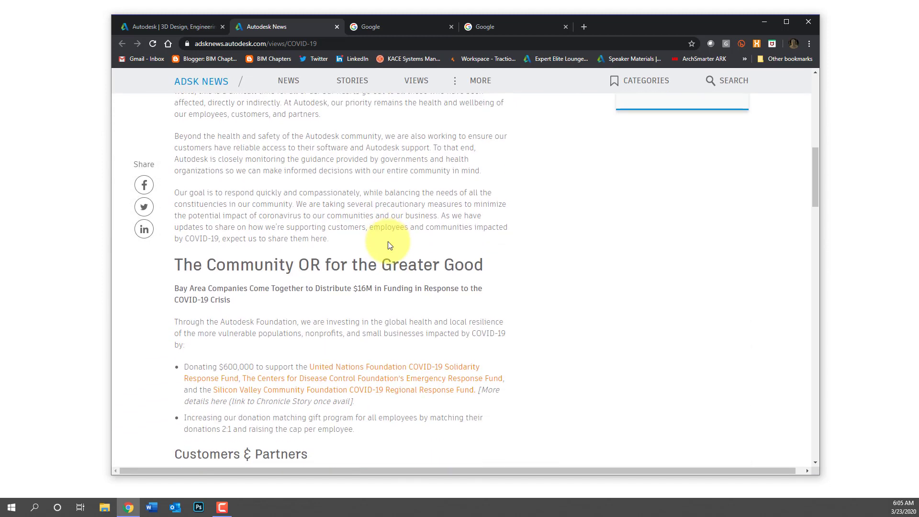
scroll(389, 245, down, 2)
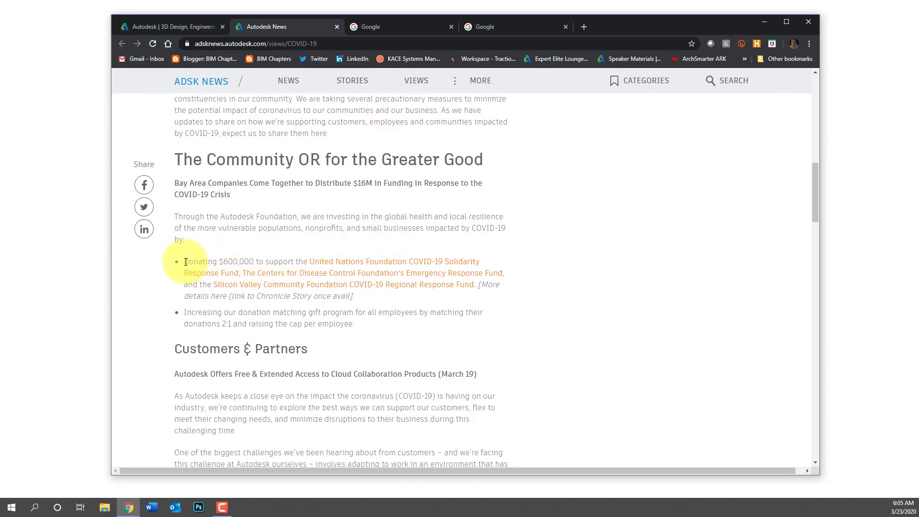
drag(186, 261, 258, 264)
click(258, 263)
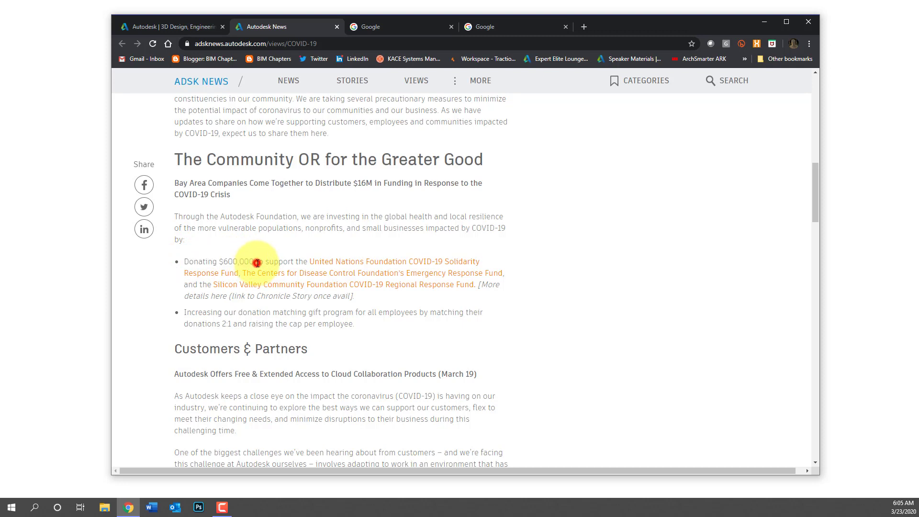
Highlight 'BIM 360 Design', 'all for commercial use', the May 31, 2020 end date and 'Autodesk product trial'
scroll(373, 350, down, 3)
scroll(372, 349, down, 3)
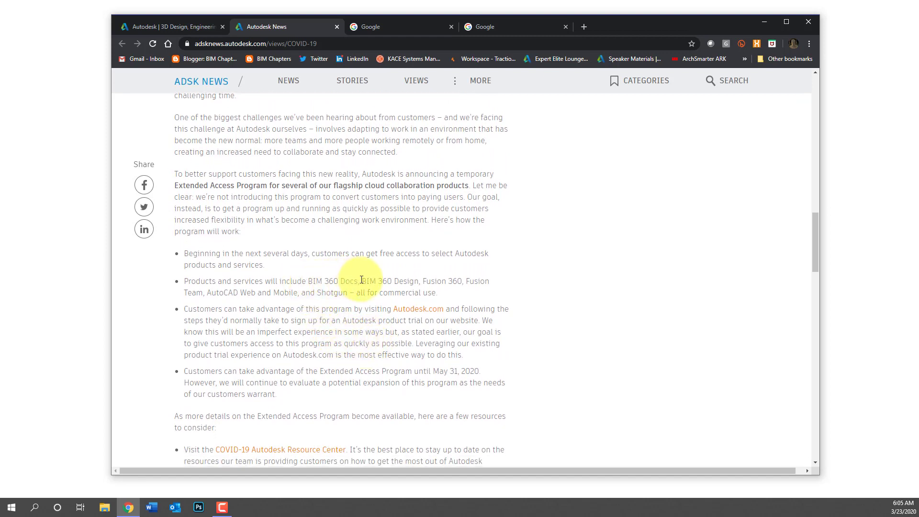
drag(363, 281, 420, 281)
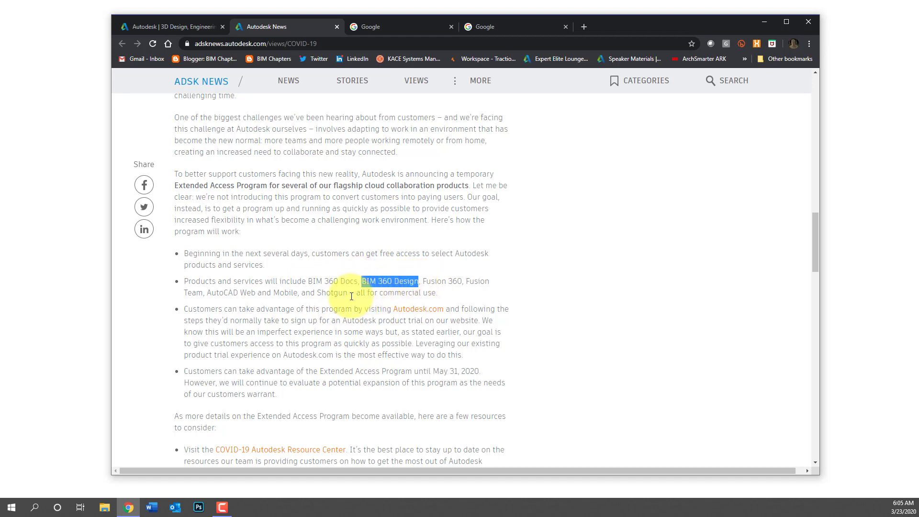
drag(356, 294, 435, 293)
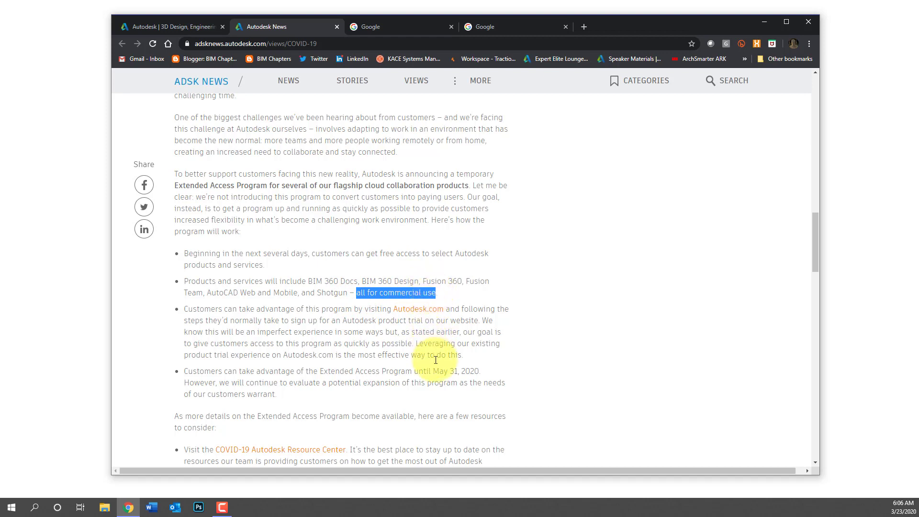
drag(434, 371, 479, 371)
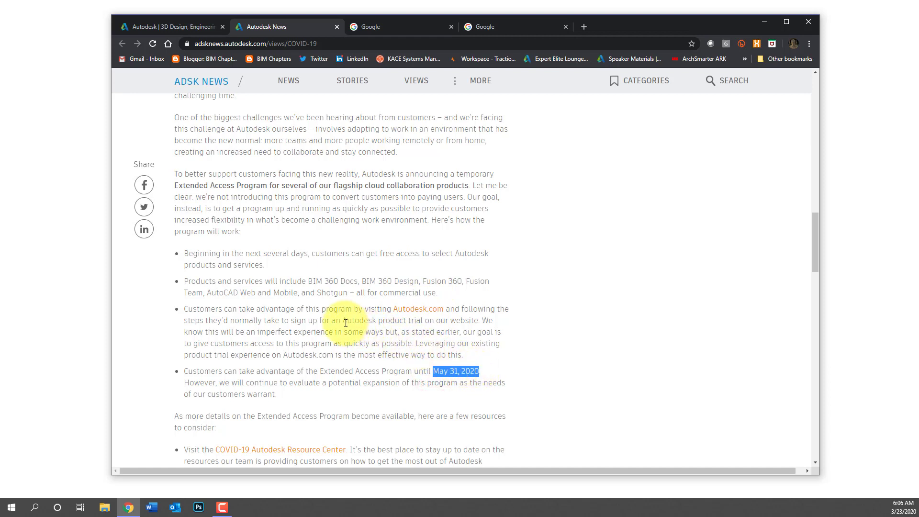
drag(343, 320, 423, 324)
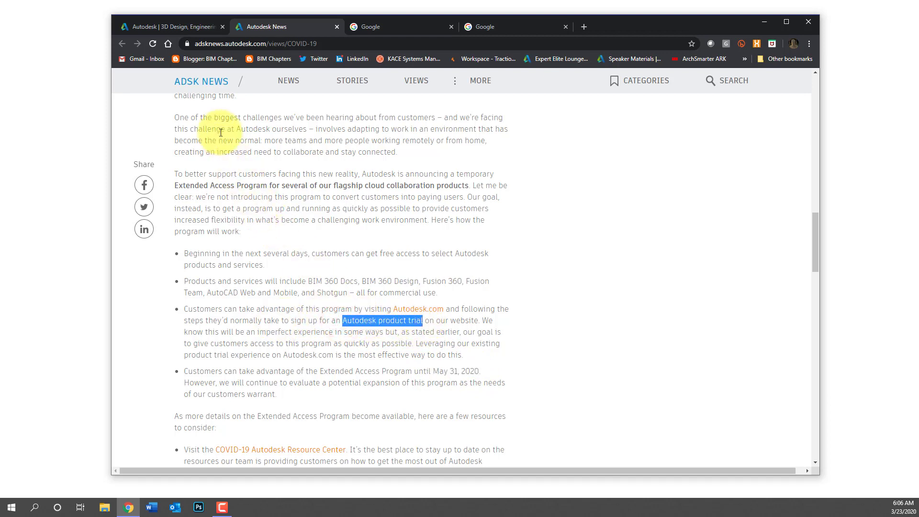
Go from the Autodesk home page via Downloads > Free product trials to the BIM 360 demo page
click(180, 29)
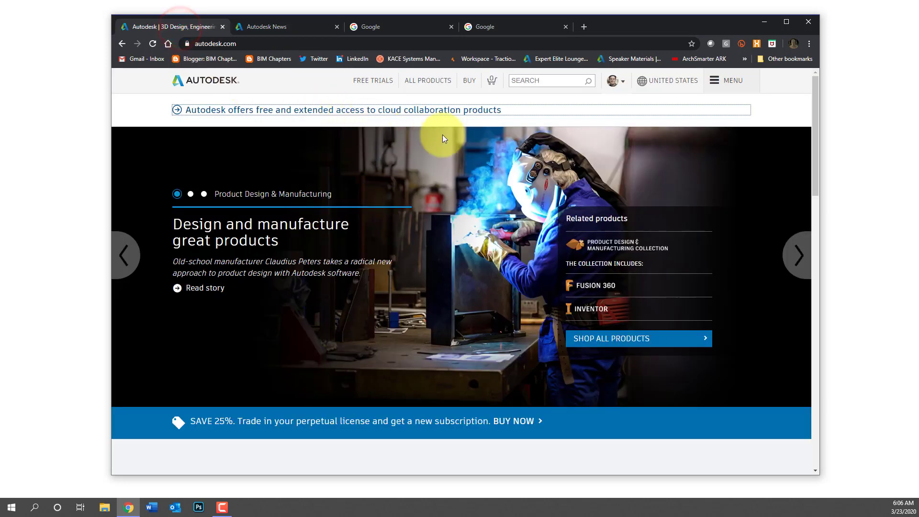
click(726, 82)
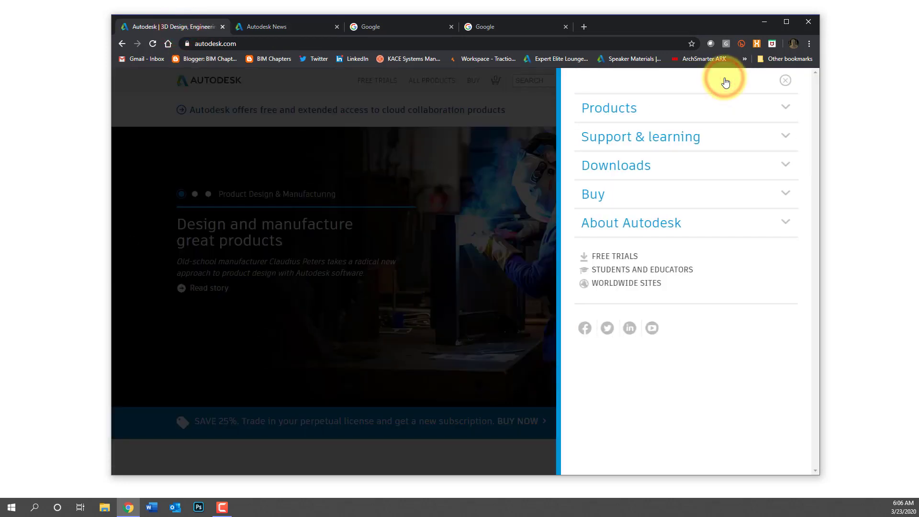
click(634, 171)
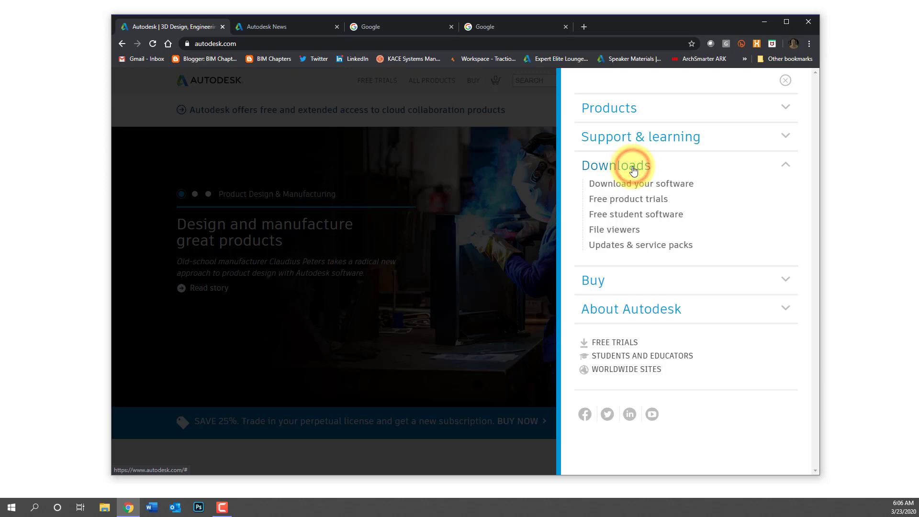
click(620, 201)
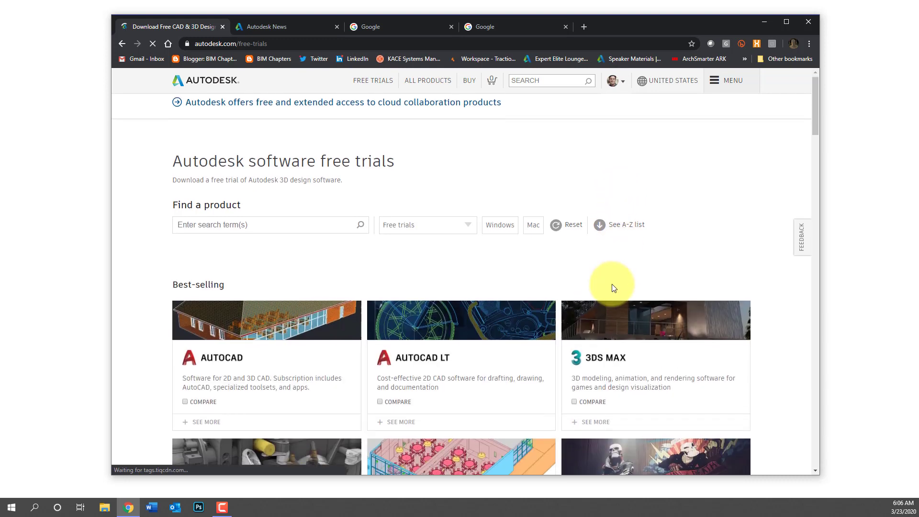
scroll(614, 287, down, 5)
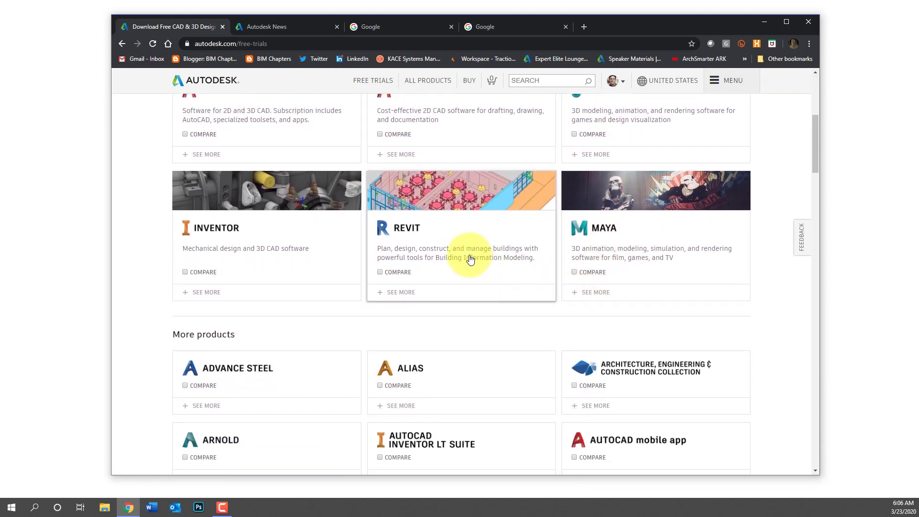
scroll(509, 304, down, 3)
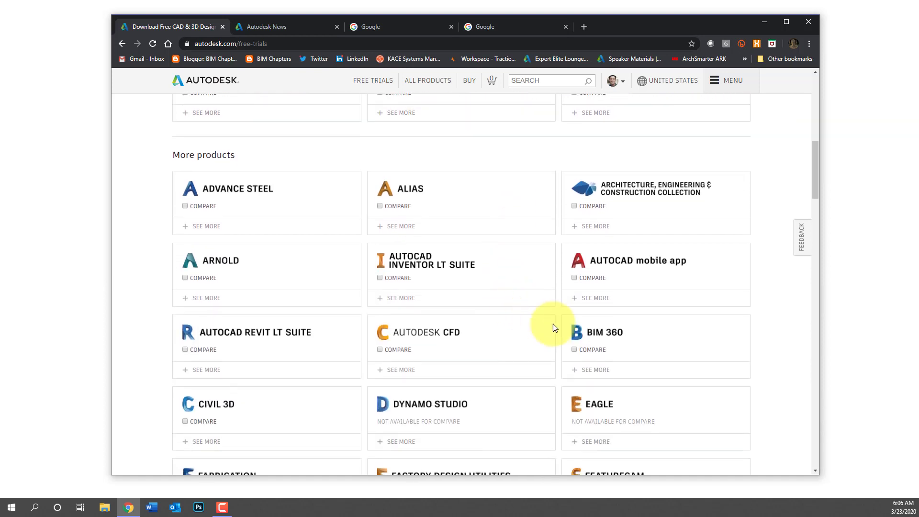
click(605, 338)
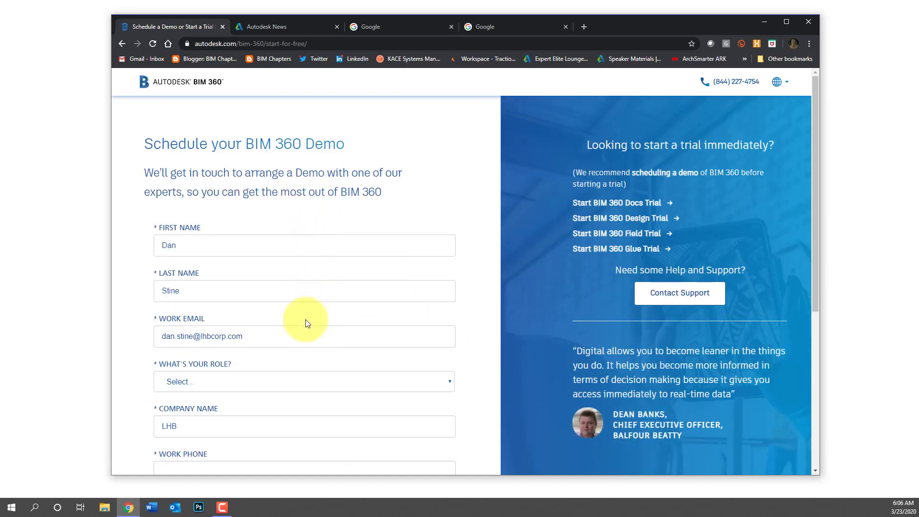
scroll(287, 423, down, 5)
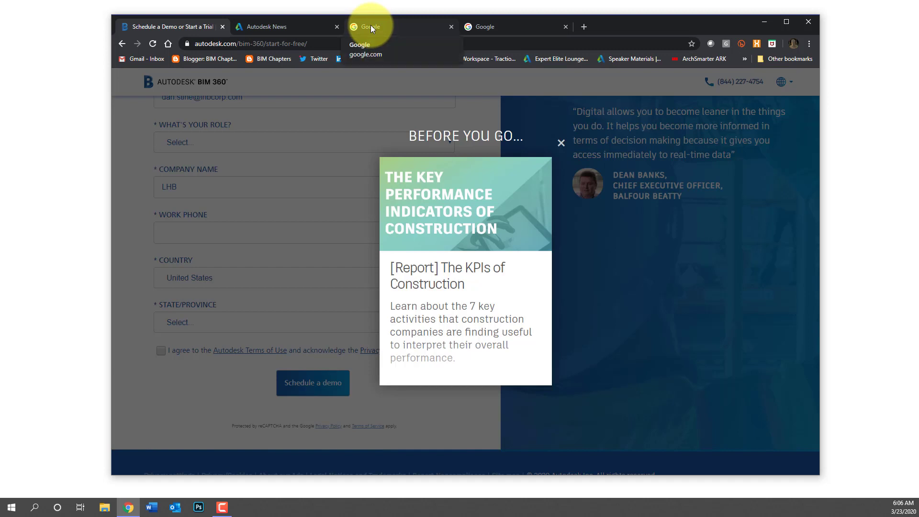
In User Management by user, invite a new user with their first name, last name and work e-mail
click(370, 27)
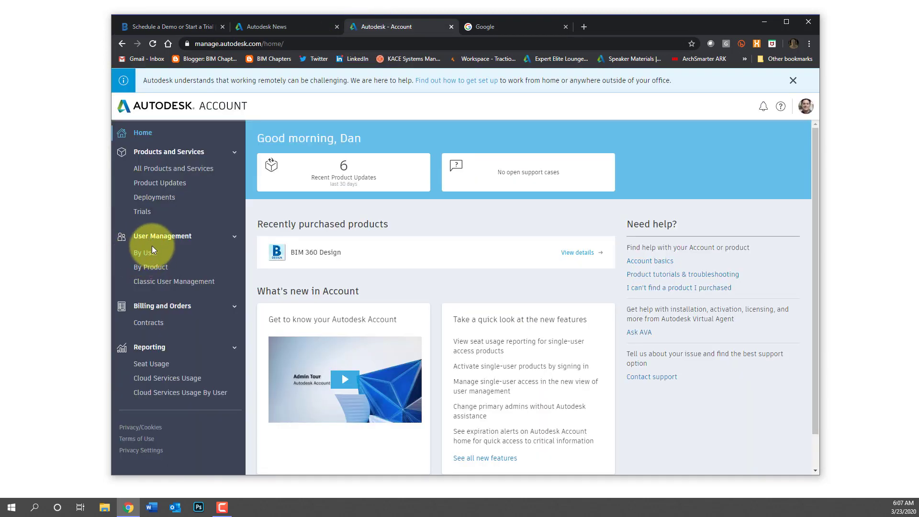
click(151, 252)
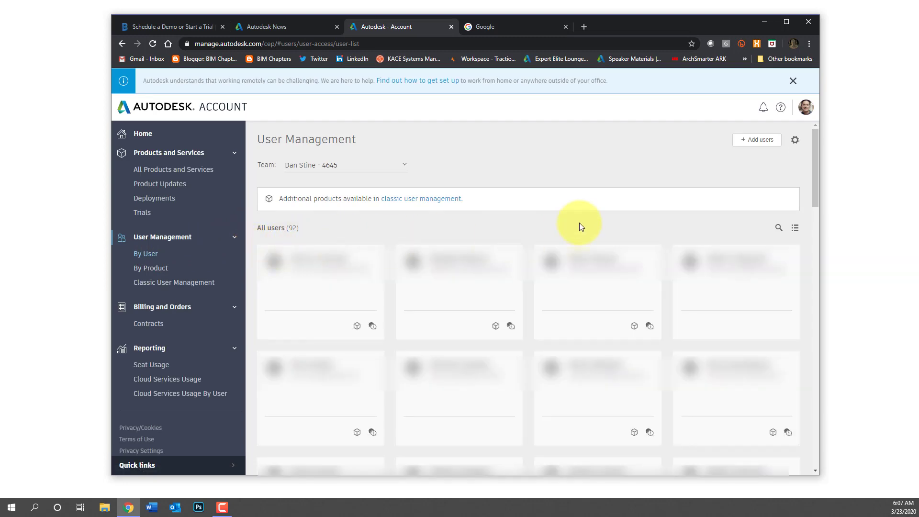
click(755, 141)
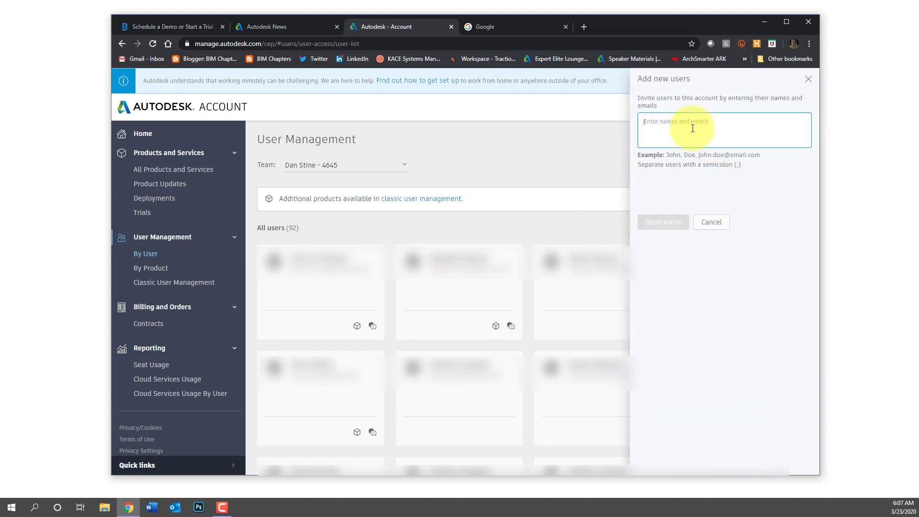
text(John, D)
text(@lhbcorp.com)
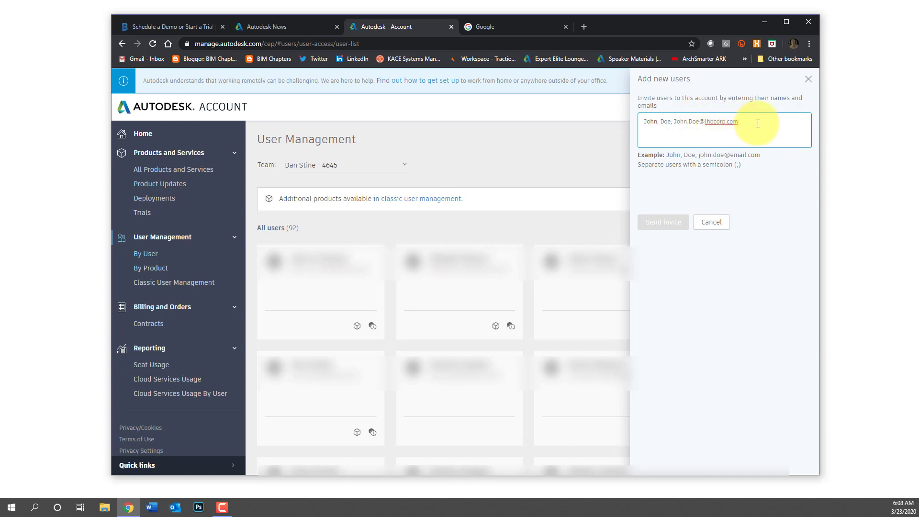
key(Return)
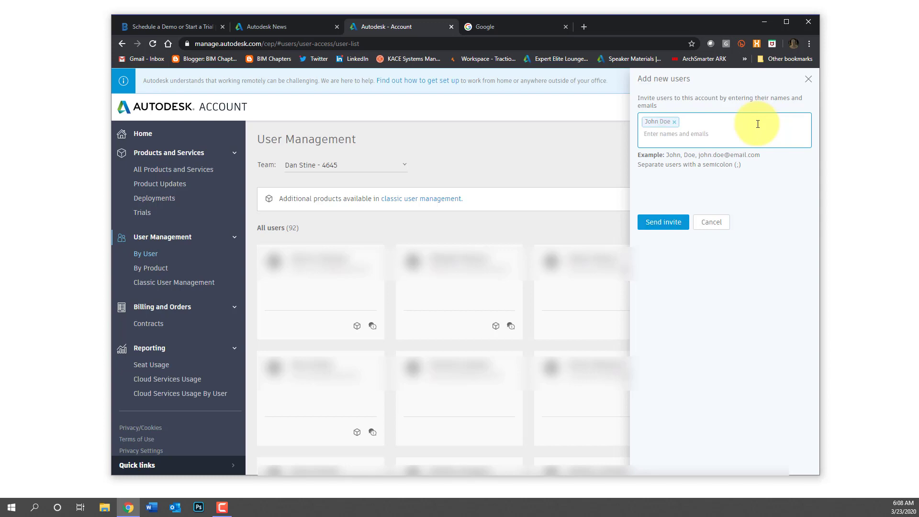
click(677, 223)
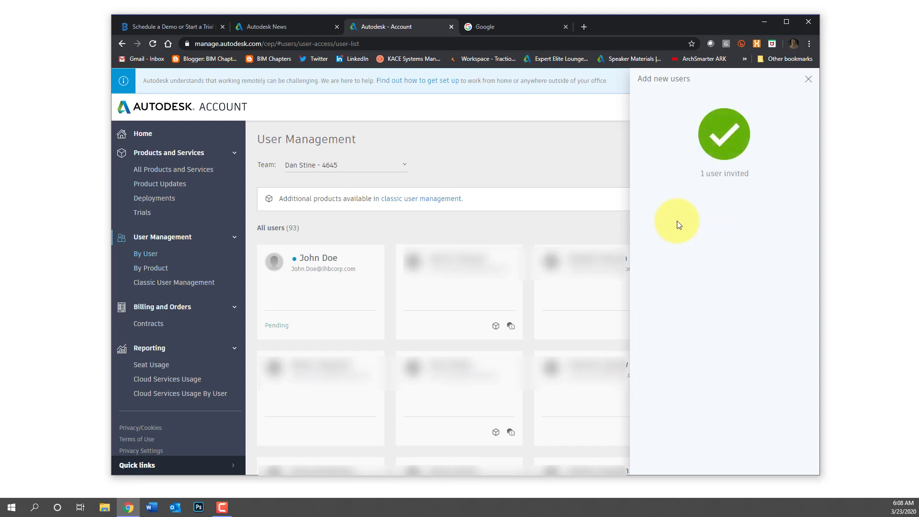
Tick BIM 360 Design - Packs on the new user's details page, then go back to the user list
click(316, 270)
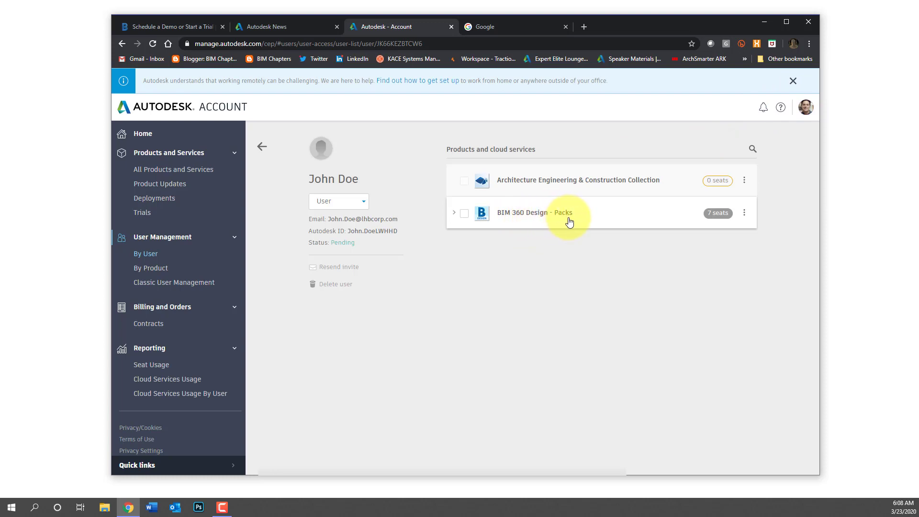
click(465, 216)
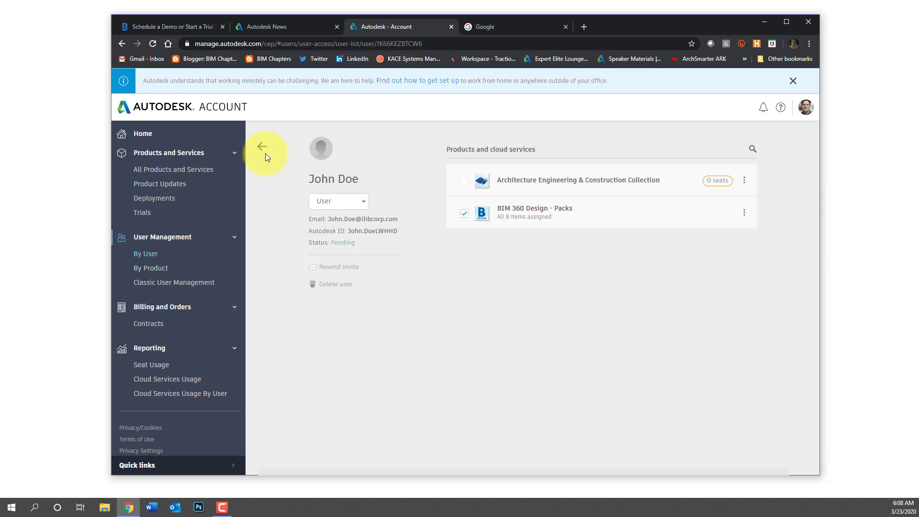
click(266, 153)
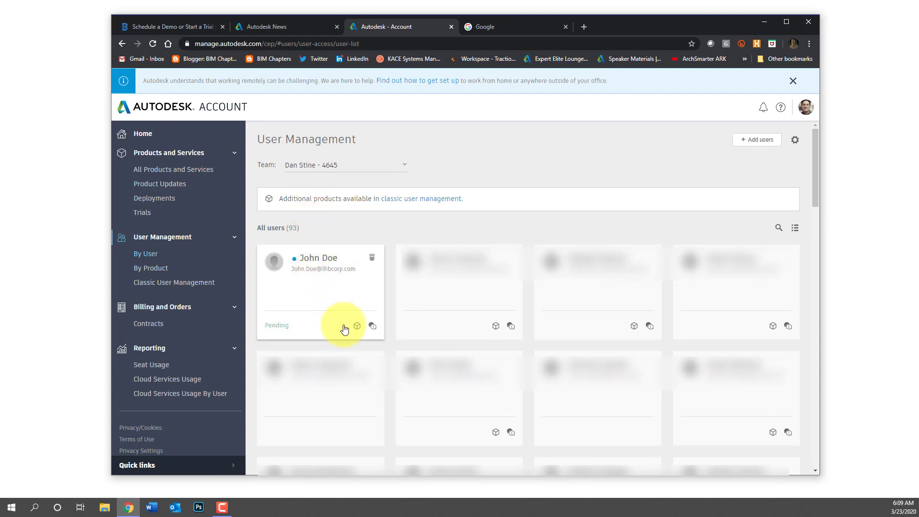
mouse_move(358, 329)
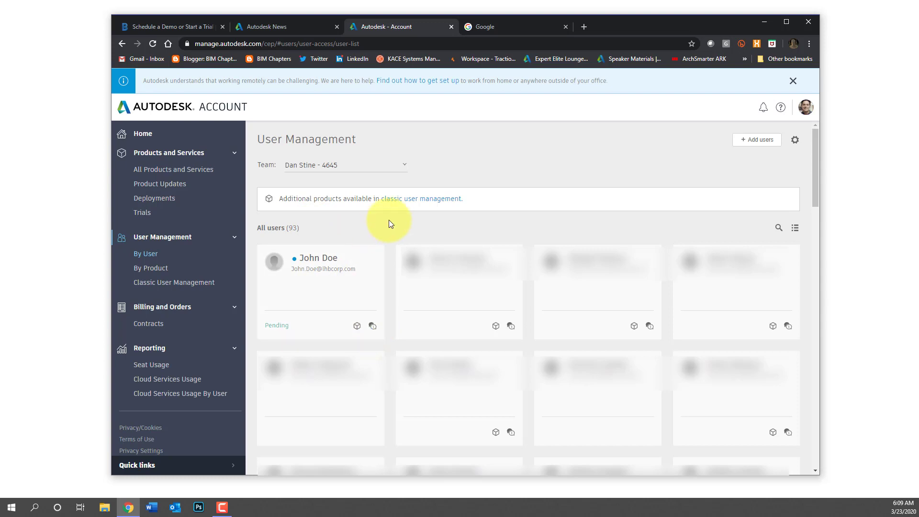
Uncheck BIM 360 Design - Packs on the pending user's details page
click(329, 267)
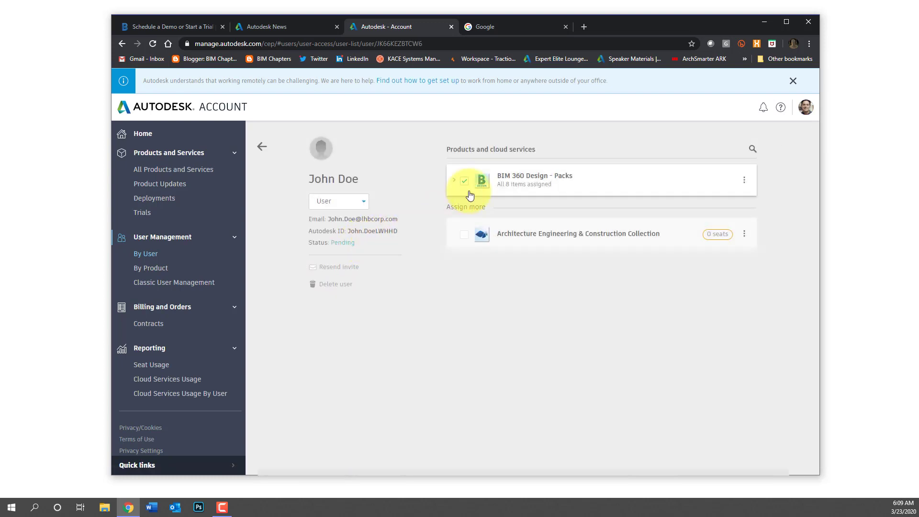
click(463, 181)
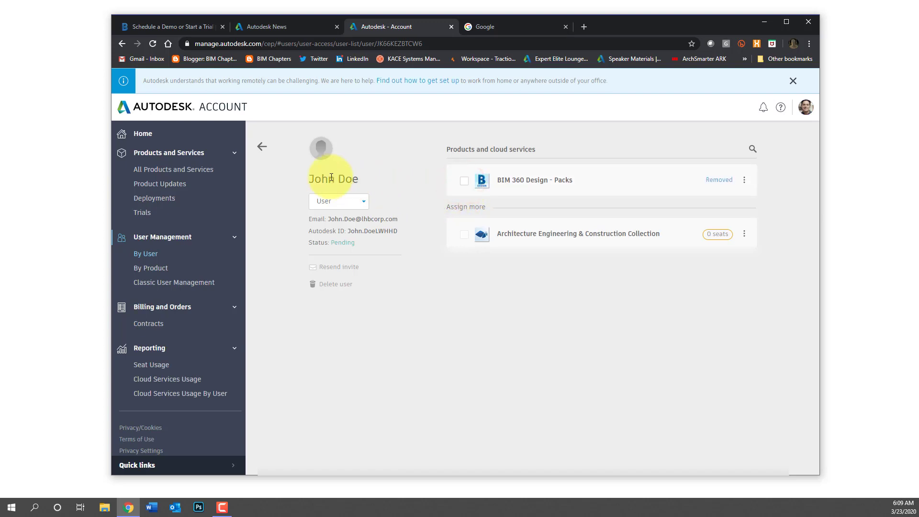
click(262, 149)
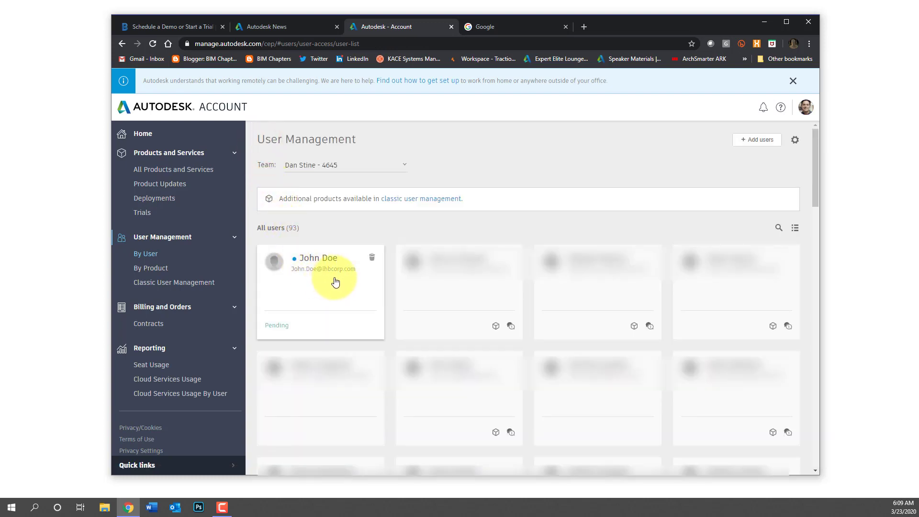
Delete the pending user from the account, confirming with Yes
click(373, 258)
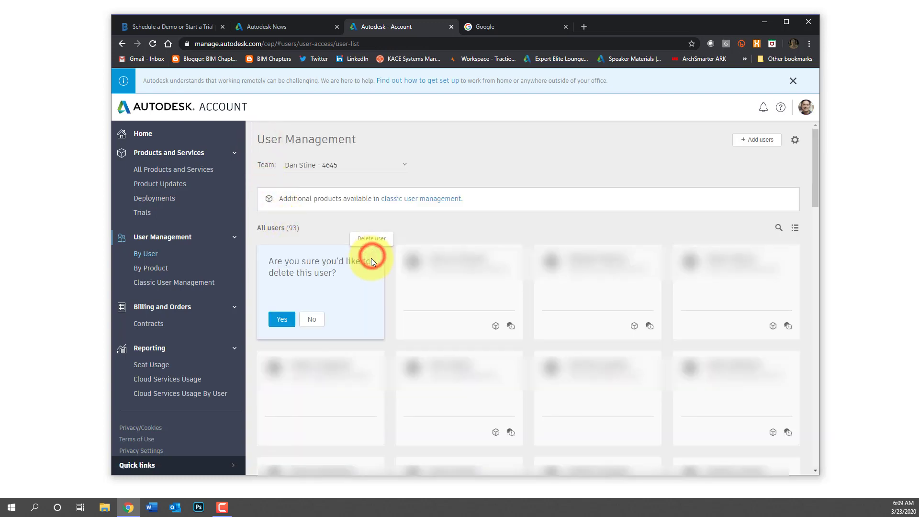
click(280, 317)
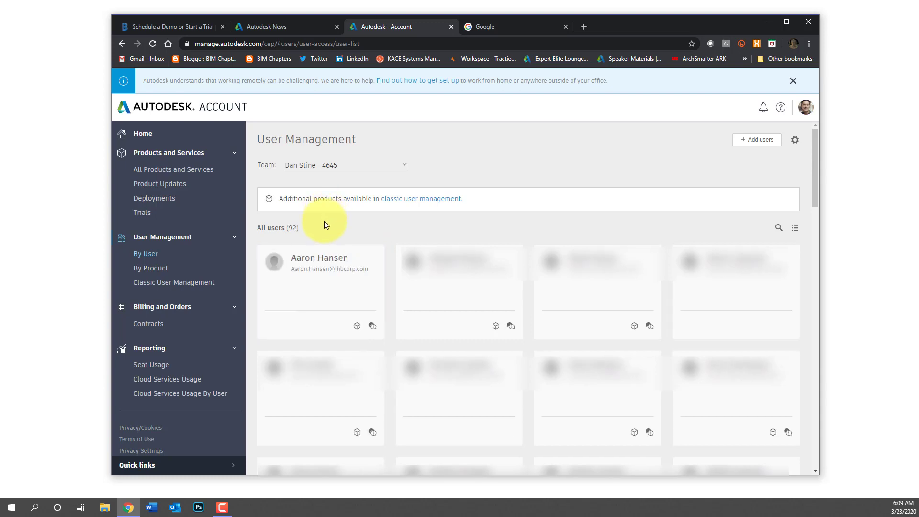
click(476, 25)
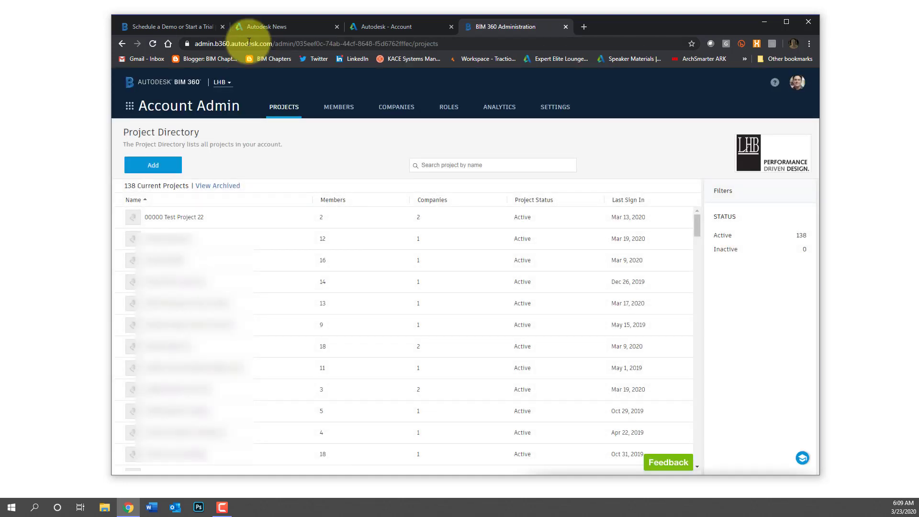
Show the COMPANIES directory listing the 16 partner companies
click(401, 114)
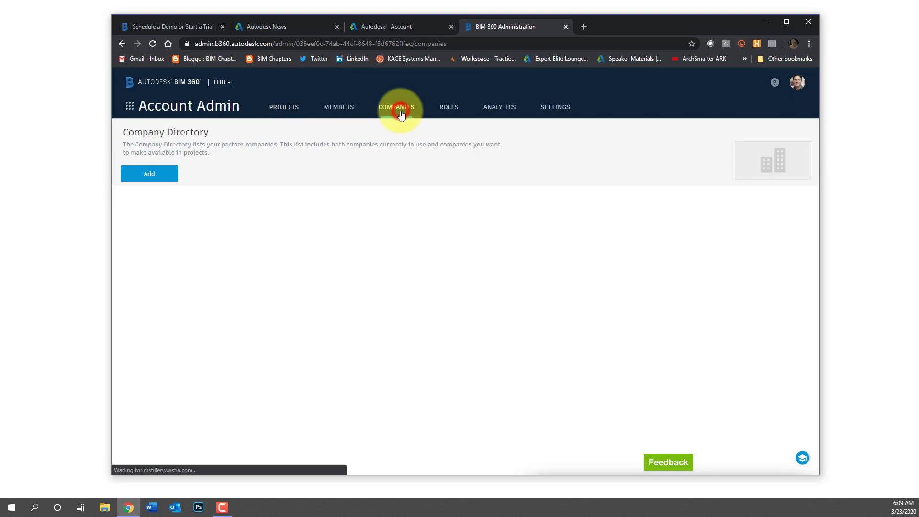
Create the company 'ABD Engineering' with trade Electrical and save it
click(149, 176)
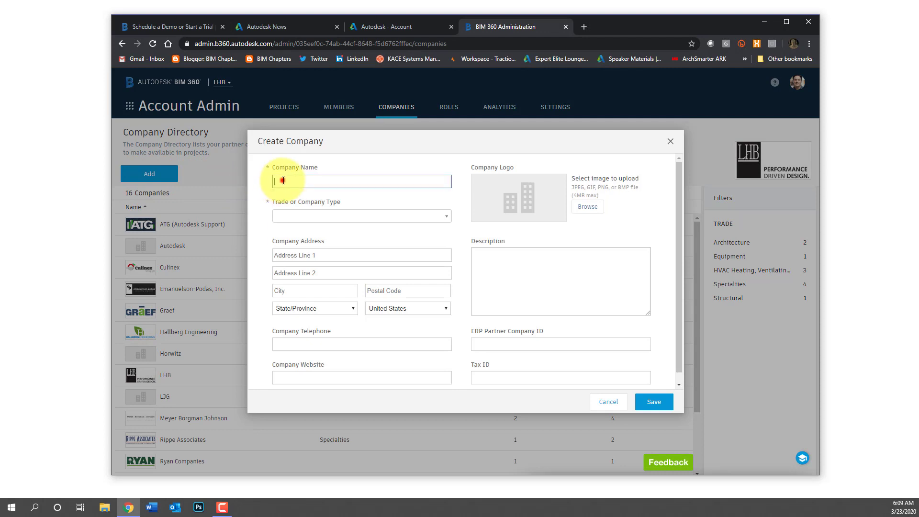
click(278, 181)
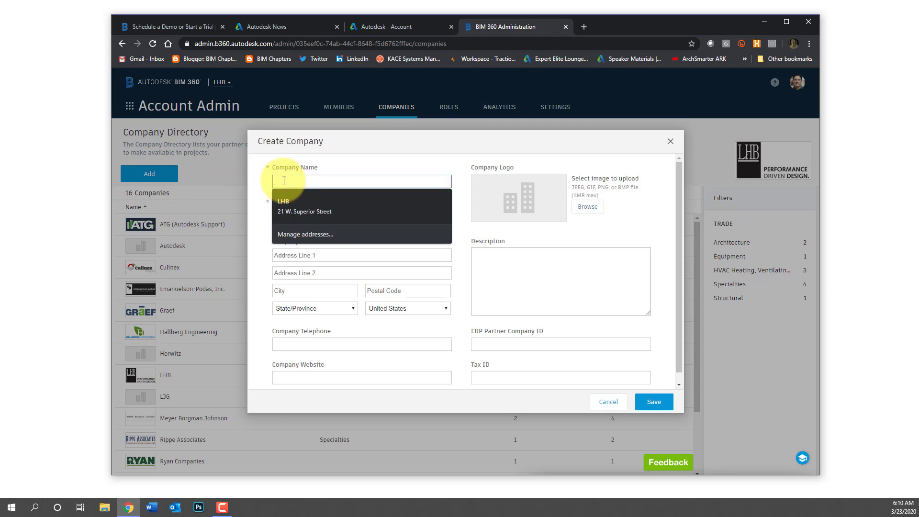
text(AB)
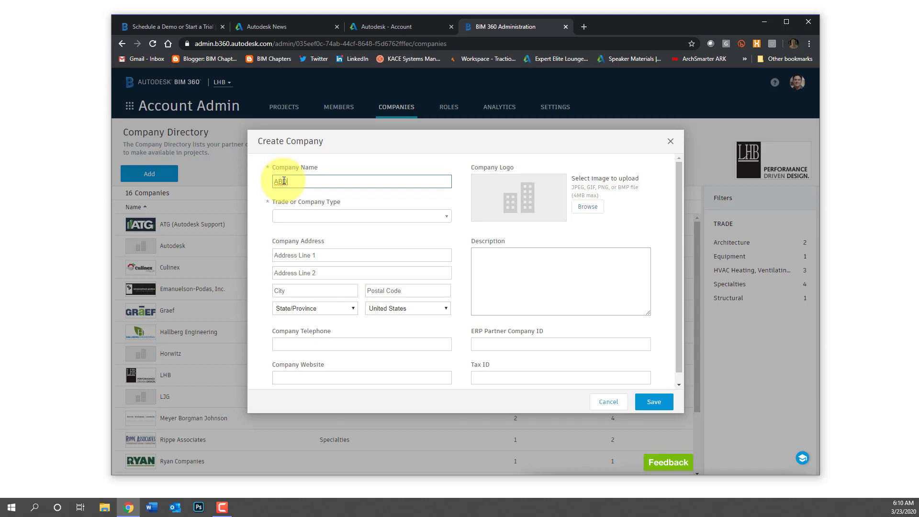
text(D Engineering)
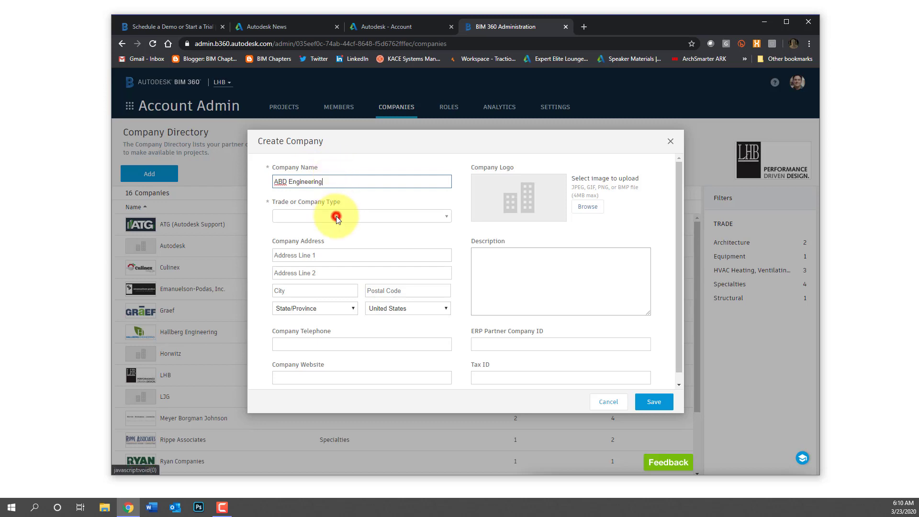
click(335, 215)
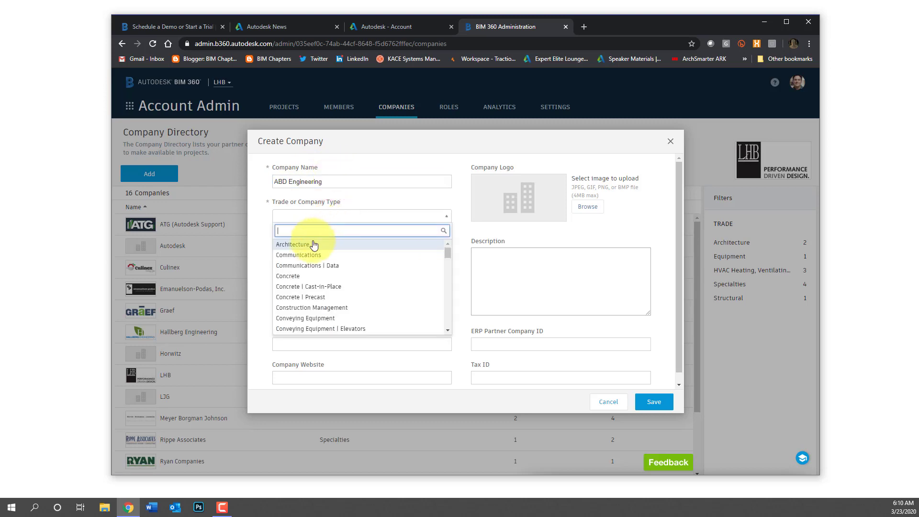
scroll(319, 268, down, 2)
scroll(320, 271, down, 3)
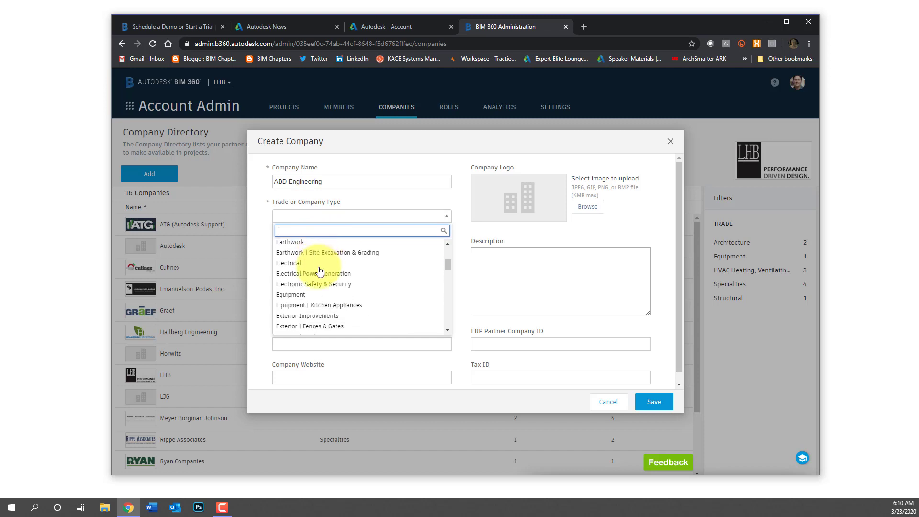
click(293, 263)
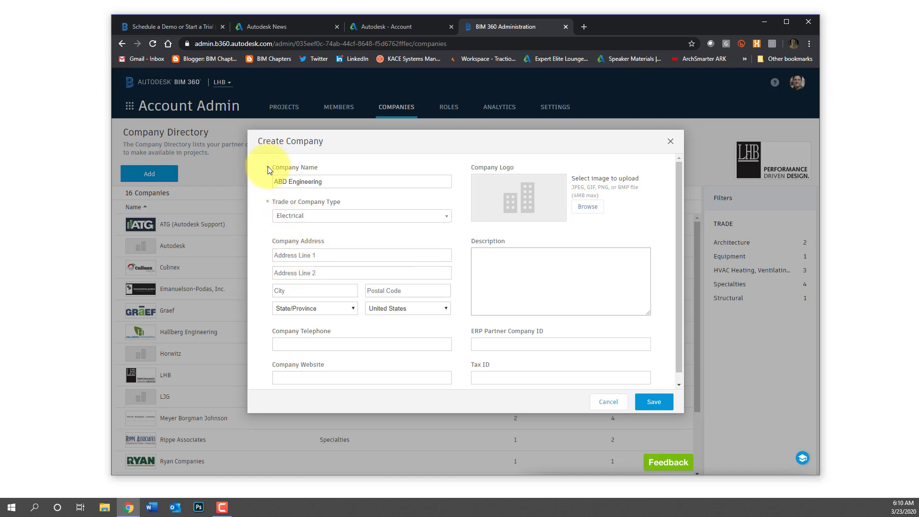
scroll(447, 318, down, 1)
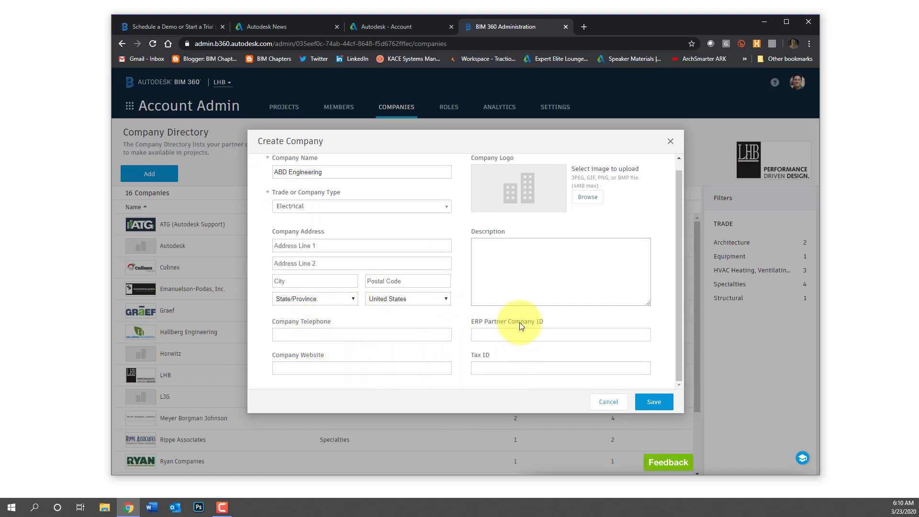
scroll(527, 316, up, 1)
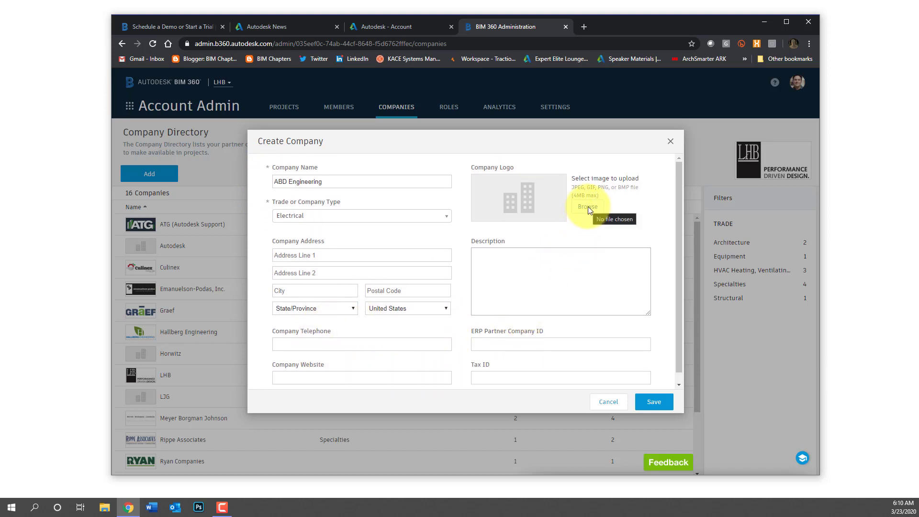
click(654, 402)
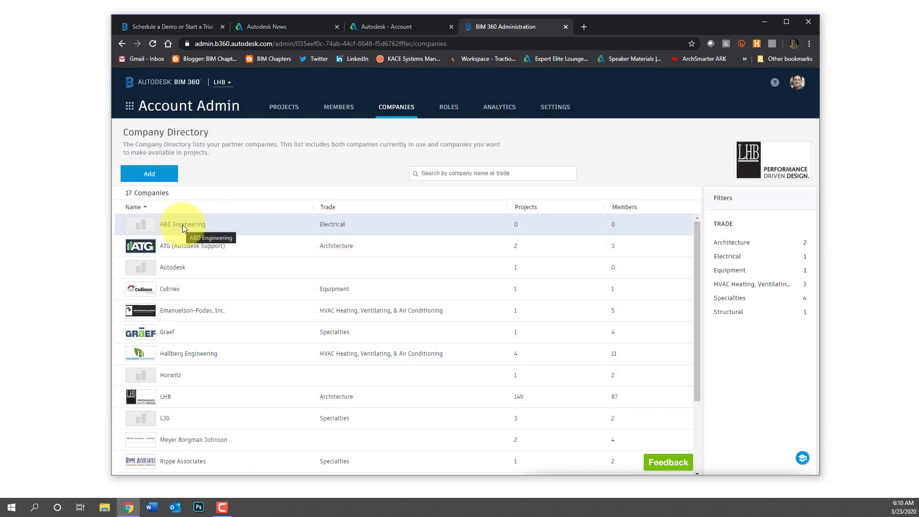
Start adding people to the member directory and add the new member's e-mail
click(339, 109)
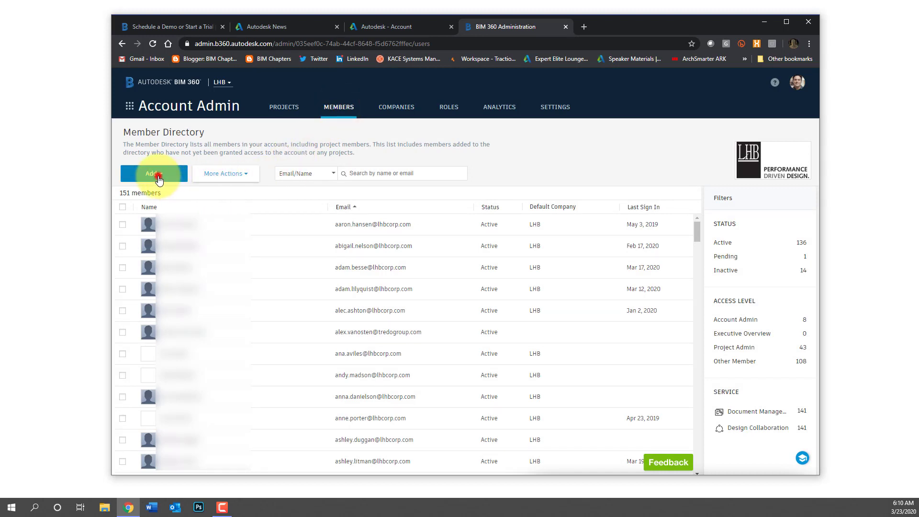
click(158, 175)
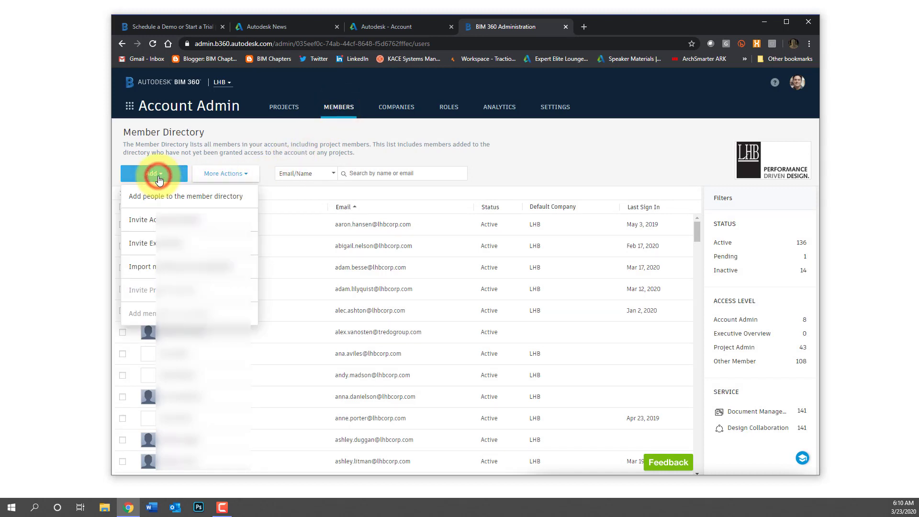
click(165, 201)
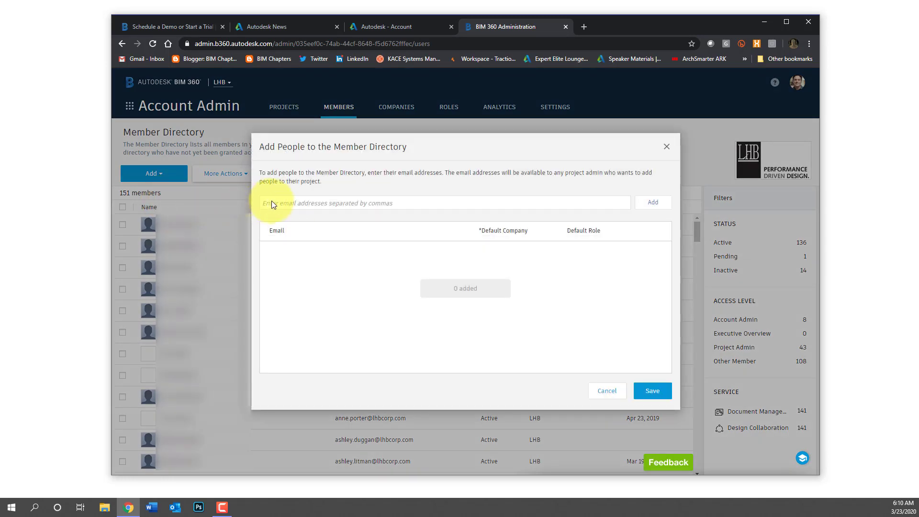
click(272, 201)
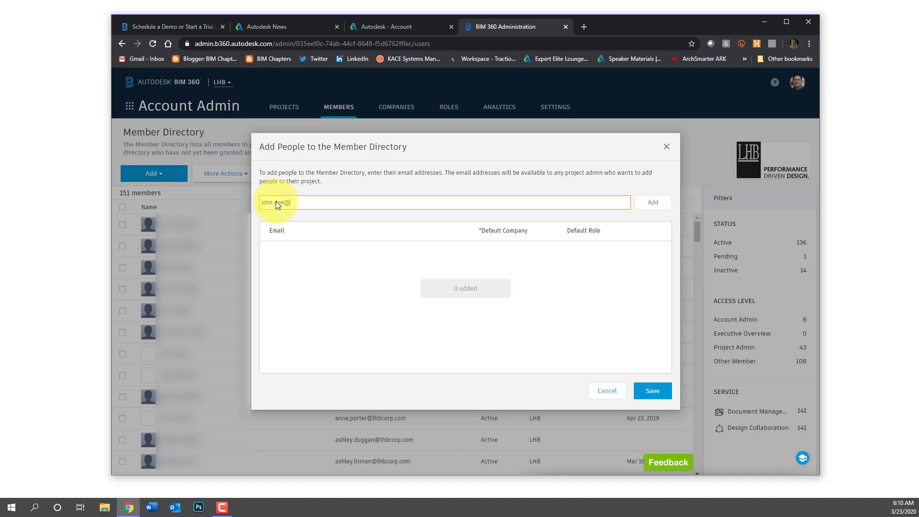
text(orp.com)
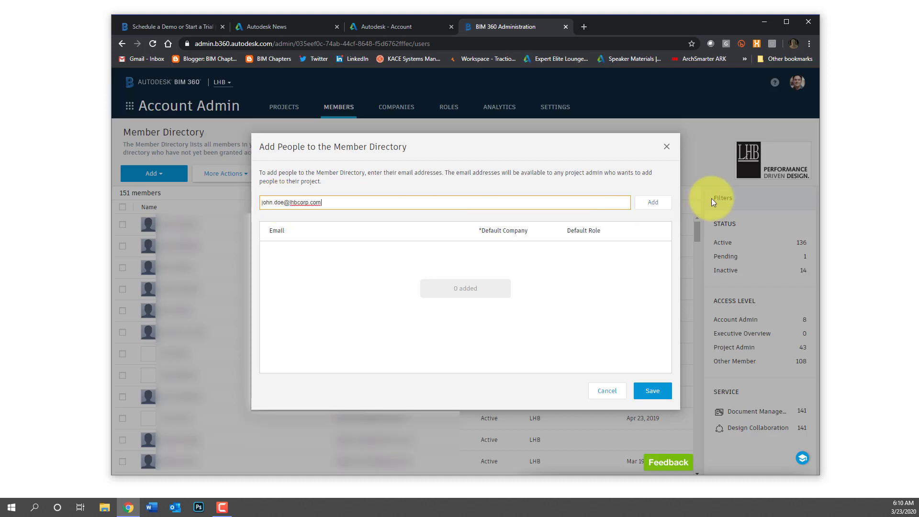
click(654, 202)
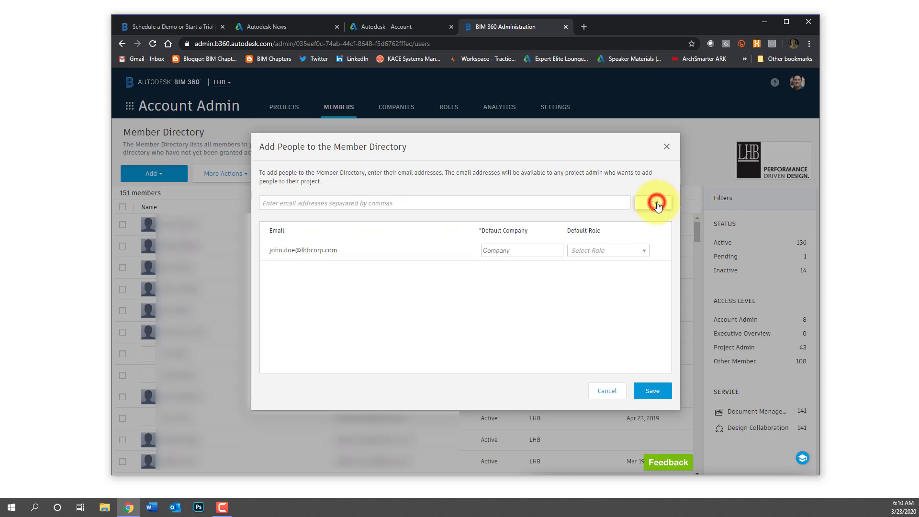
Set the member's default company to ABD Engineering and default role to Engineer
click(497, 250)
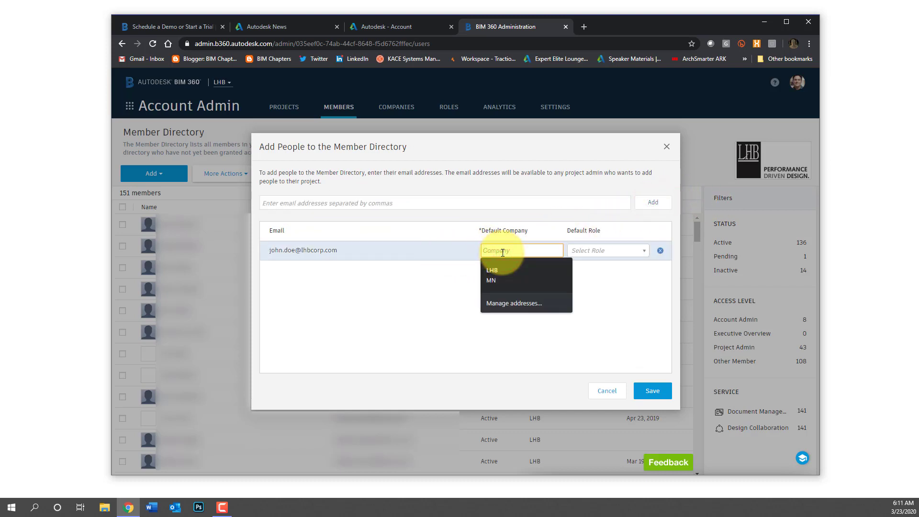
text(A)
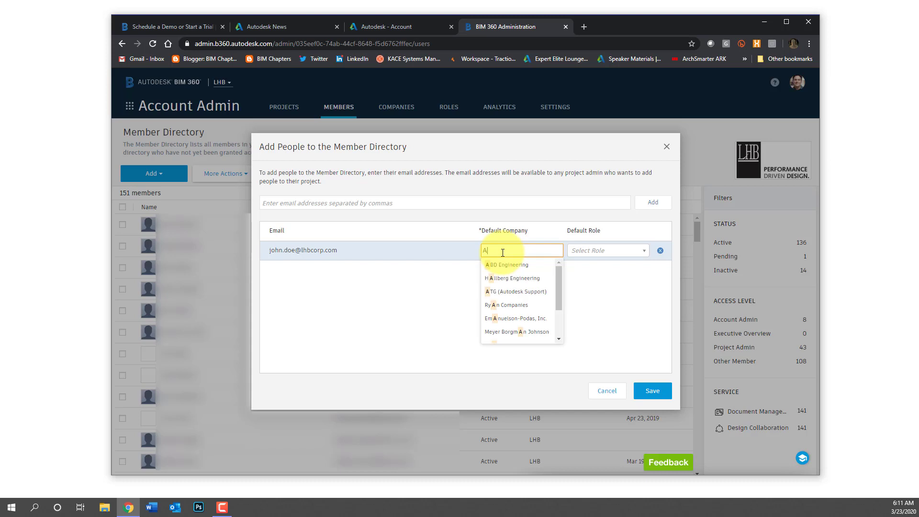
text(VD)
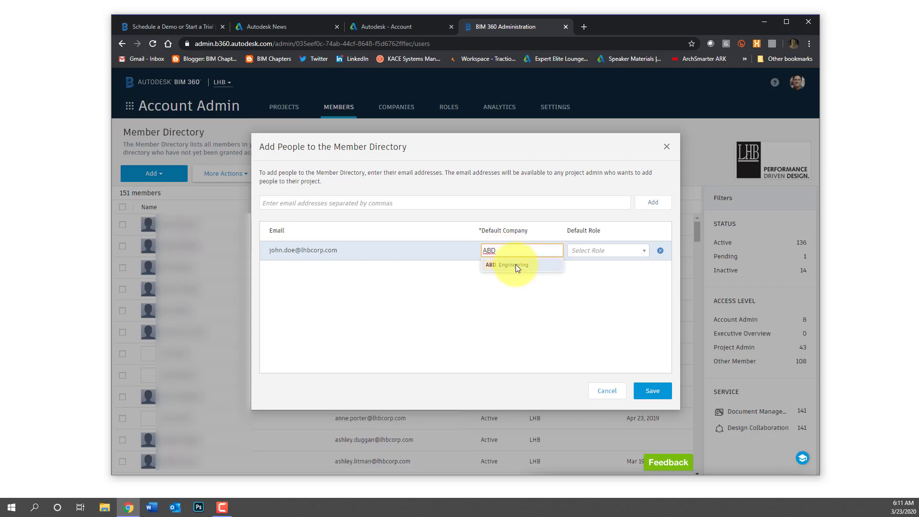
click(515, 265)
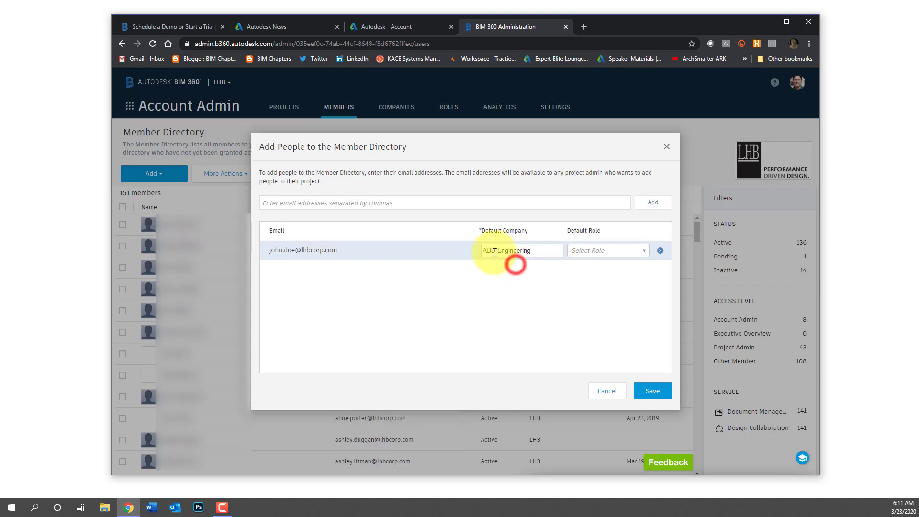
click(642, 250)
scroll(632, 294, down, 3)
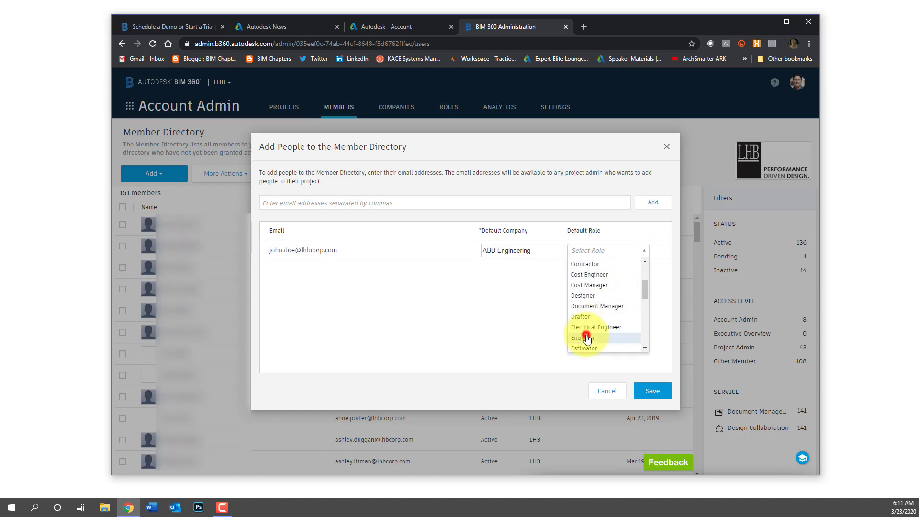
click(585, 336)
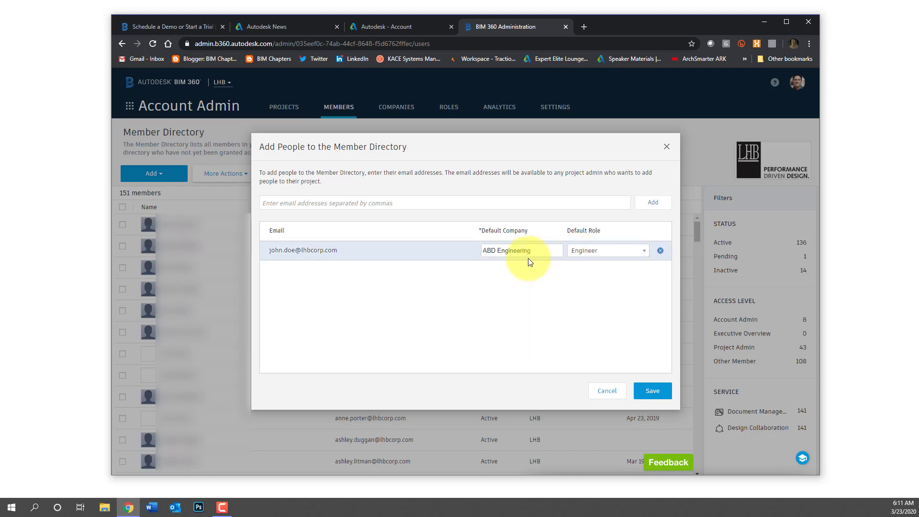
Save the new ABD Engineering member, filter the directory to that member by name, then go to Roles
click(652, 391)
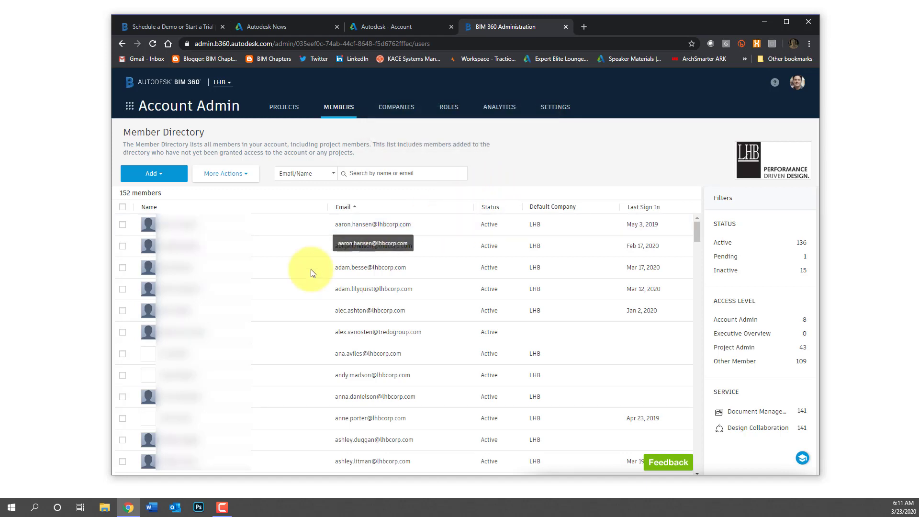
scroll(278, 289, down, 8)
scroll(262, 263, up, 3)
click(372, 173)
text(john)
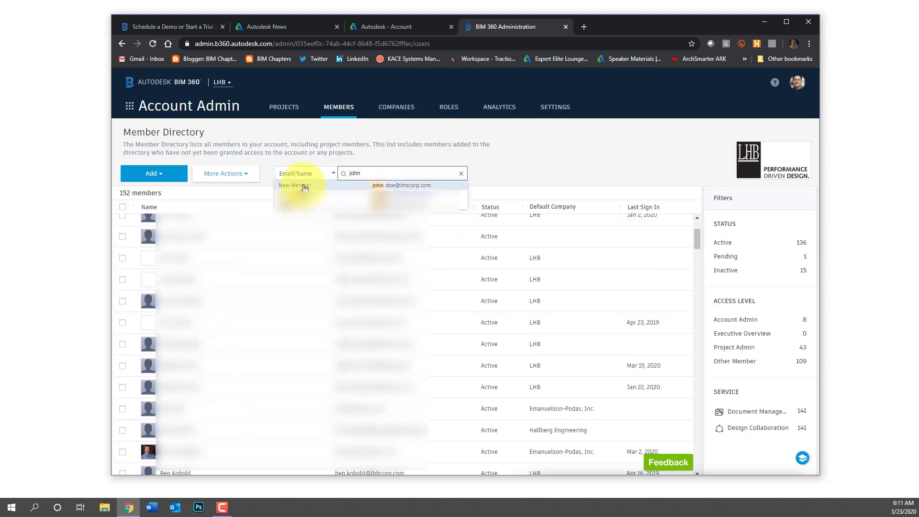
click(303, 187)
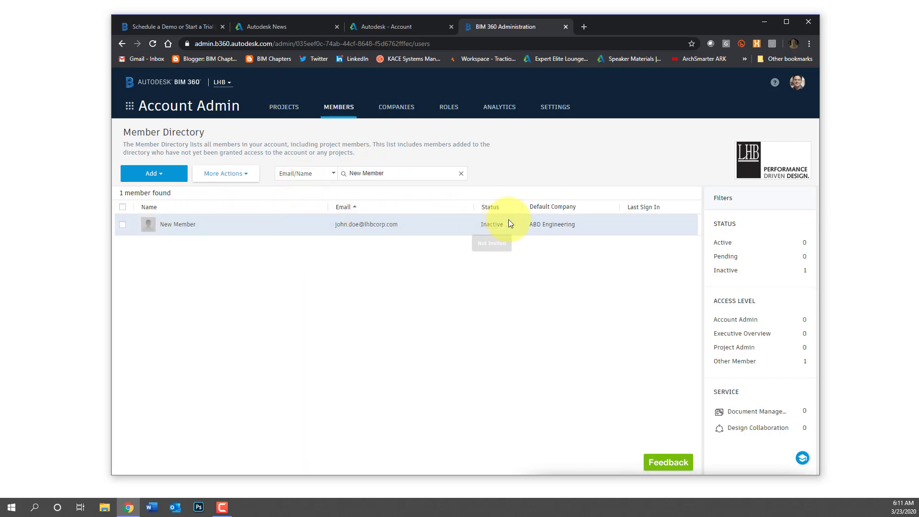
click(451, 109)
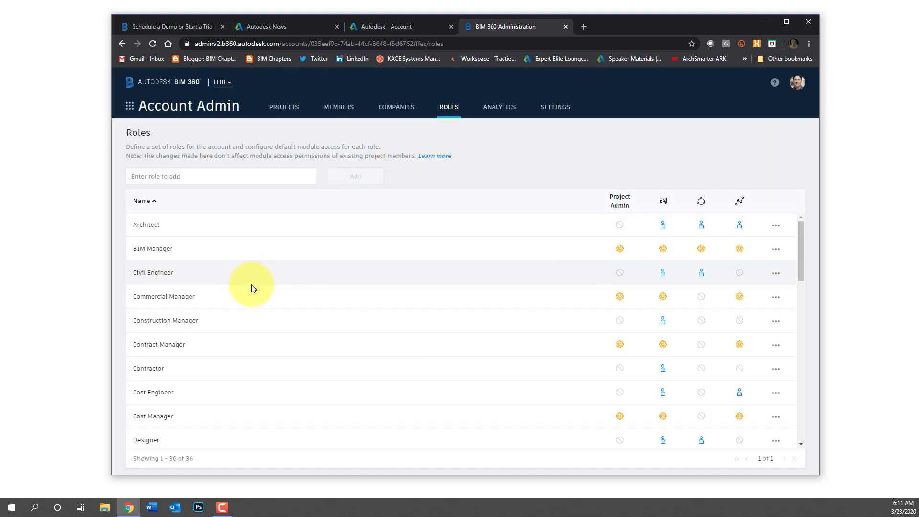
scroll(217, 352, down, 2)
scroll(203, 355, down, 2)
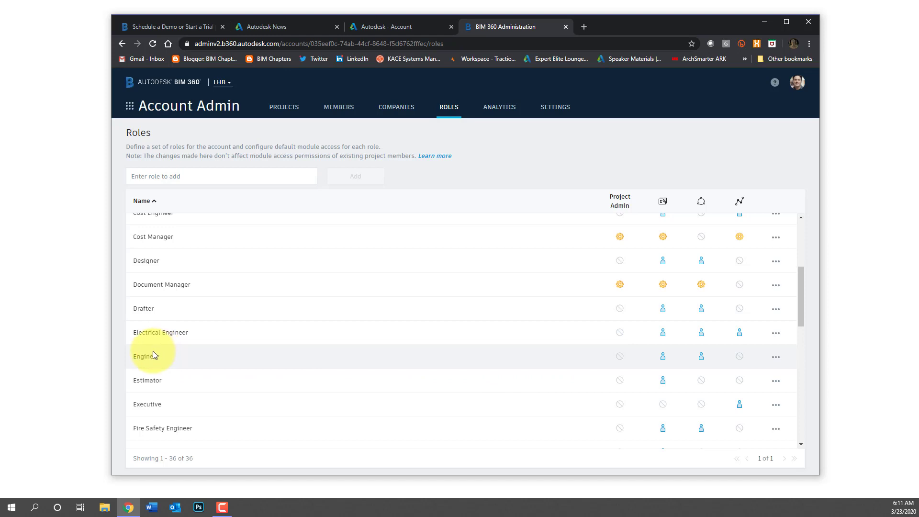
scroll(152, 351, up, 4)
scroll(161, 347, up, 1)
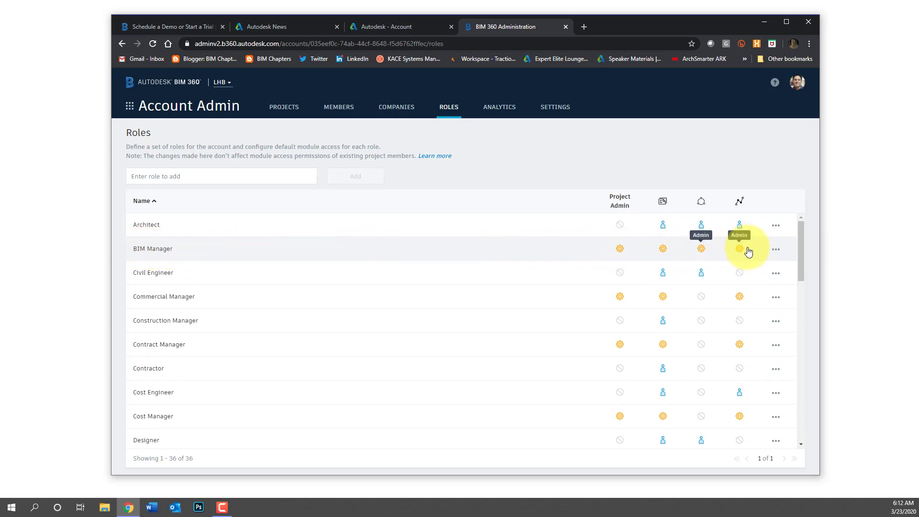
Start a new project profile named 'Pandemic Research Facility' from the Projects directory
click(289, 109)
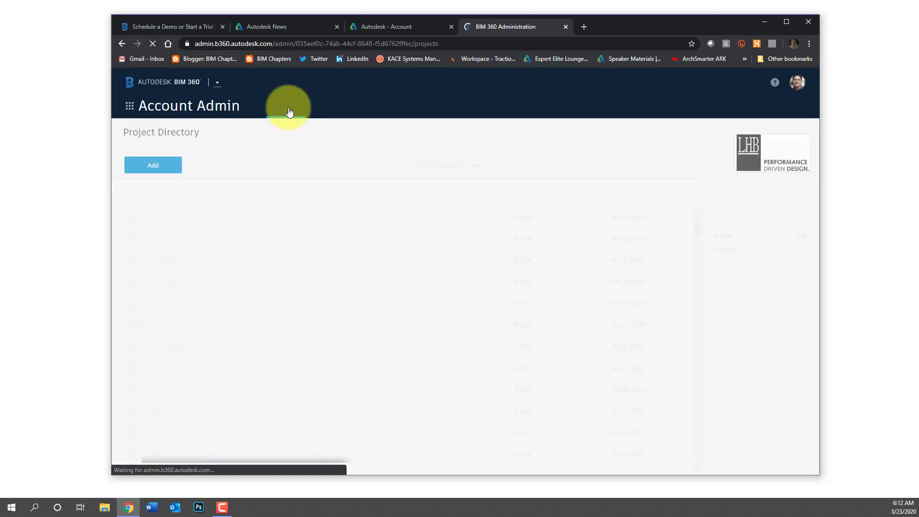
click(158, 166)
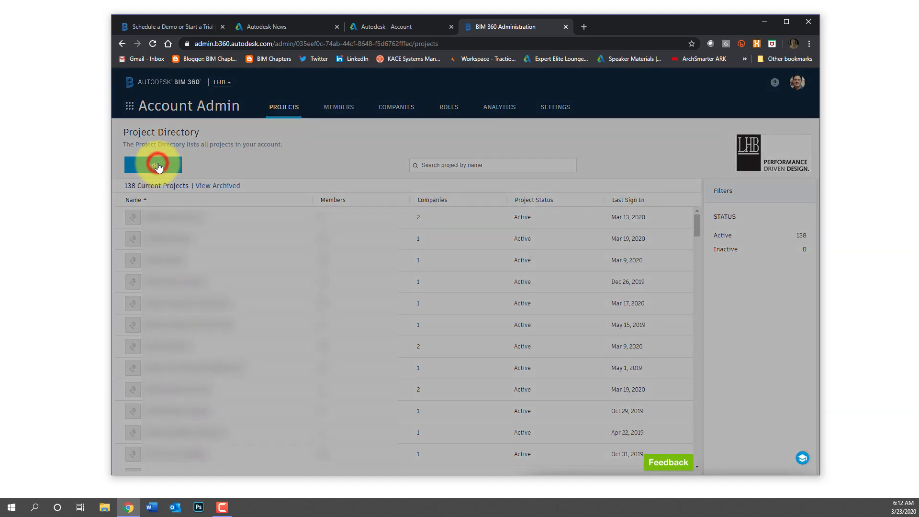
click(298, 195)
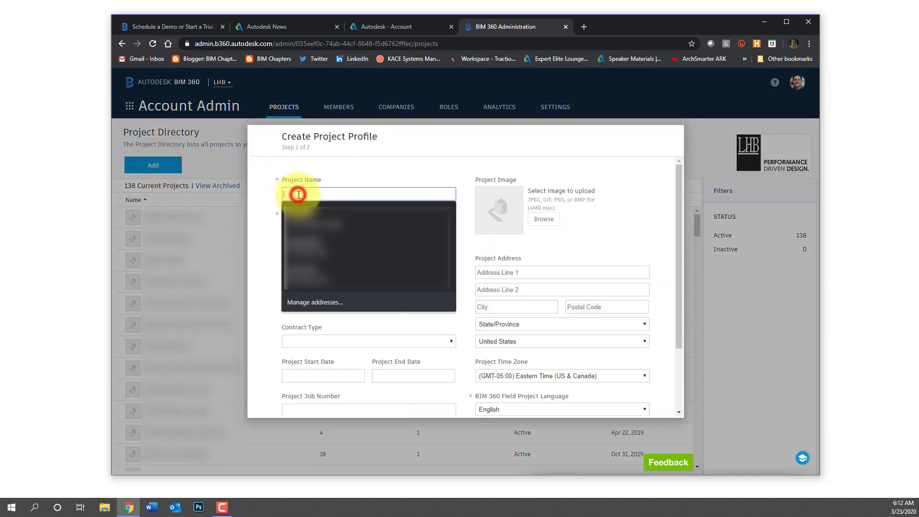
text(P)
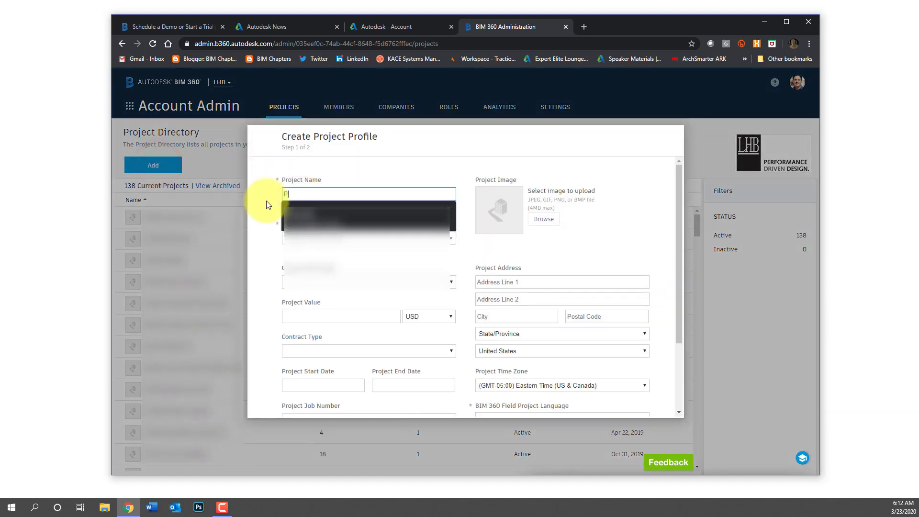
text(andemic )
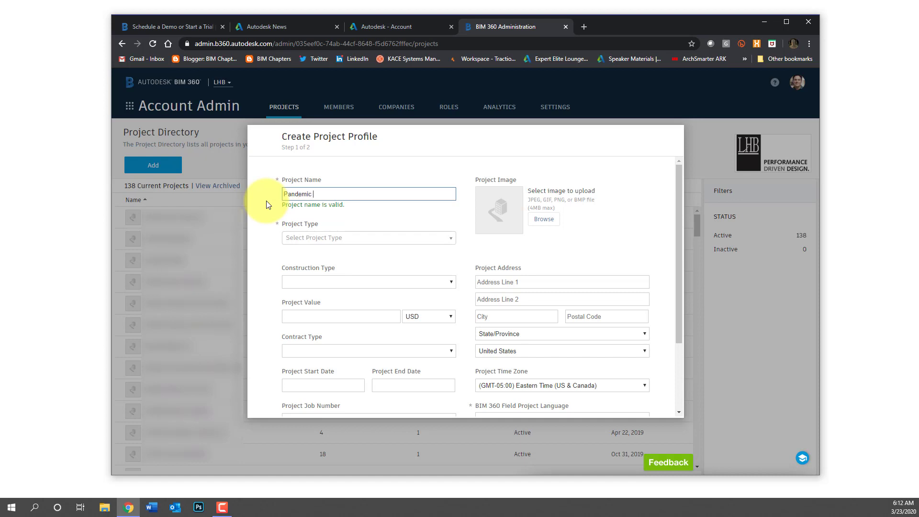
text(Research Facility)
Set the project type to Medical Laboratory
click(326, 239)
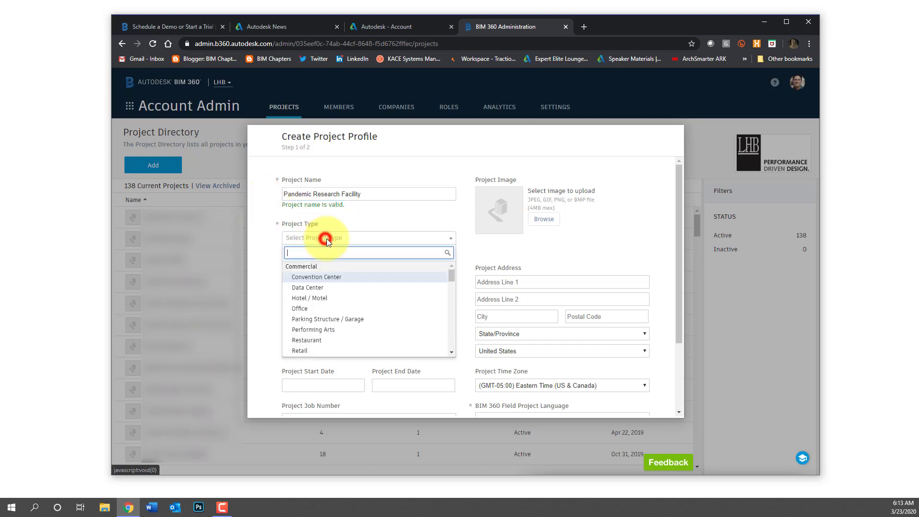
scroll(362, 306, down, 5)
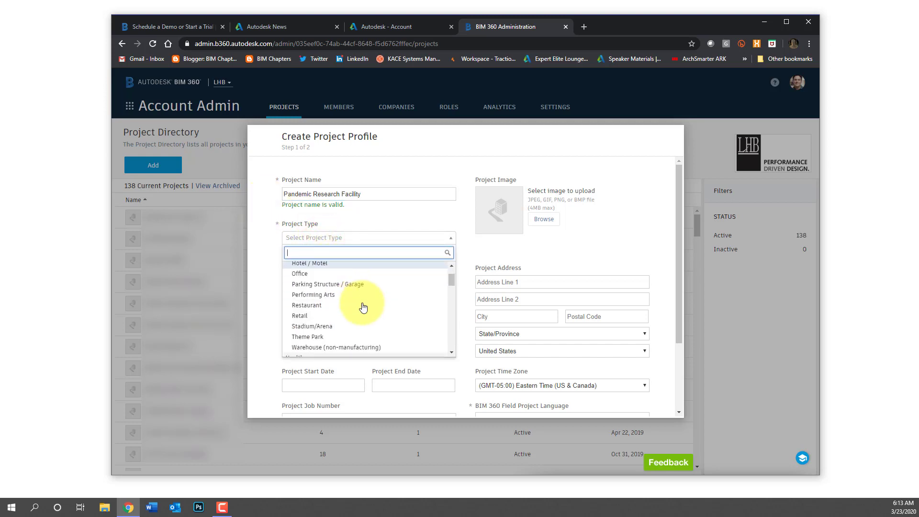
scroll(363, 307, down, 1)
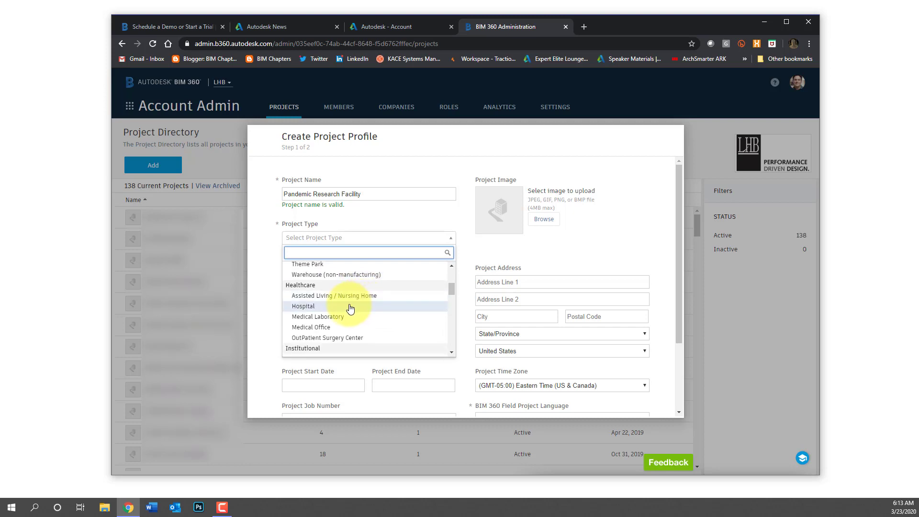
click(329, 316)
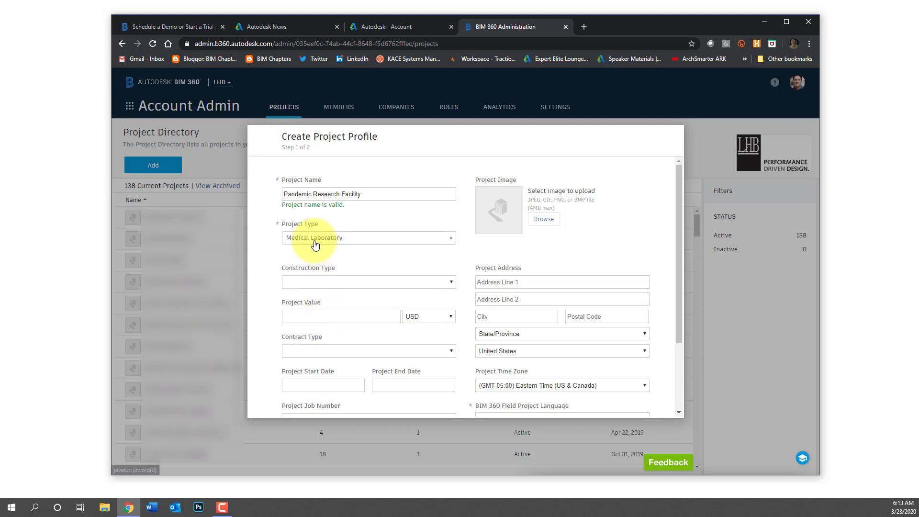
scroll(412, 269, down, 3)
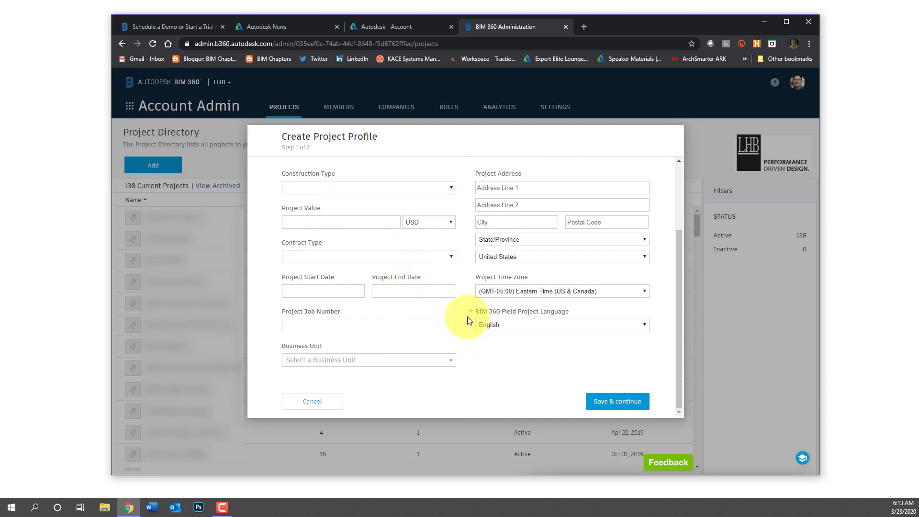
scroll(464, 320, up, 3)
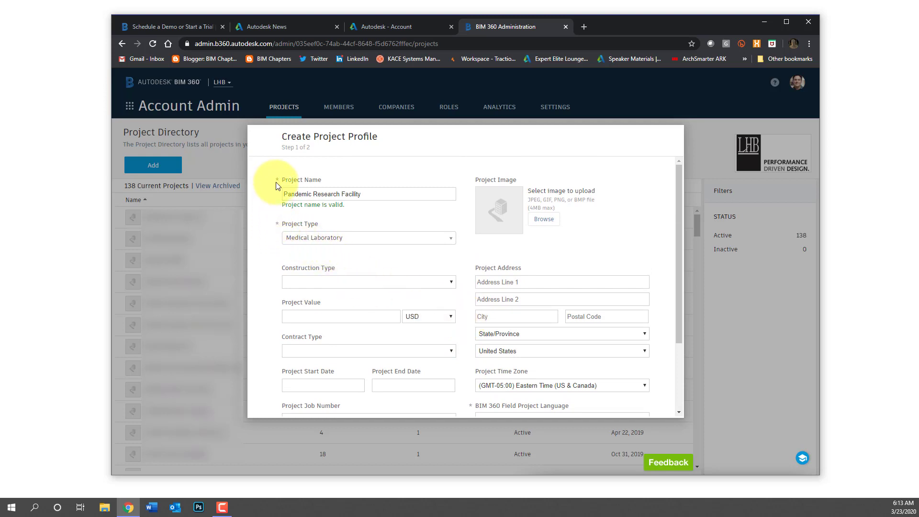
scroll(467, 273, down, 3)
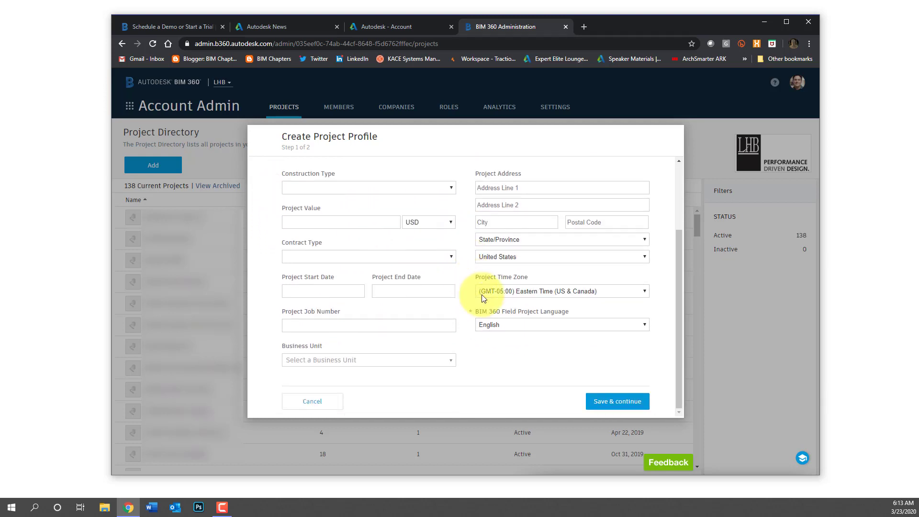
Save the project profile and activate Document Management with the LHB administrator's e-mail as project admin
click(617, 402)
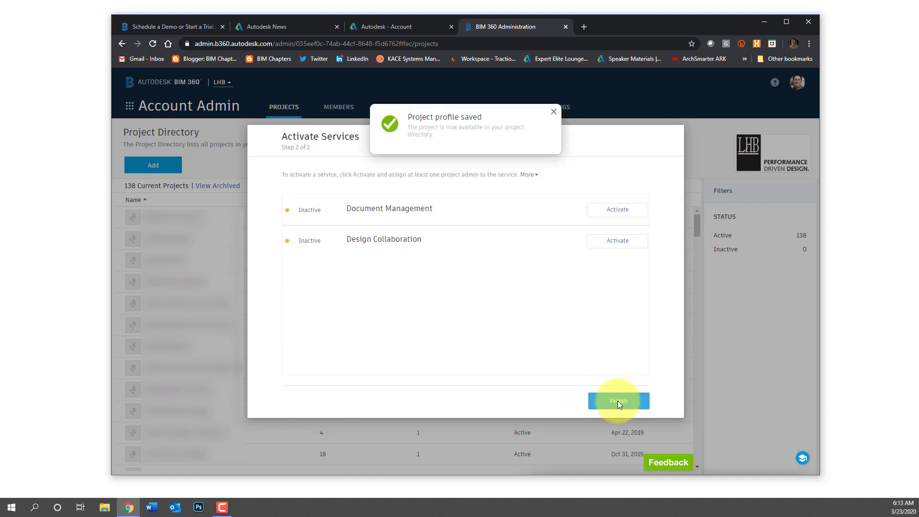
click(621, 213)
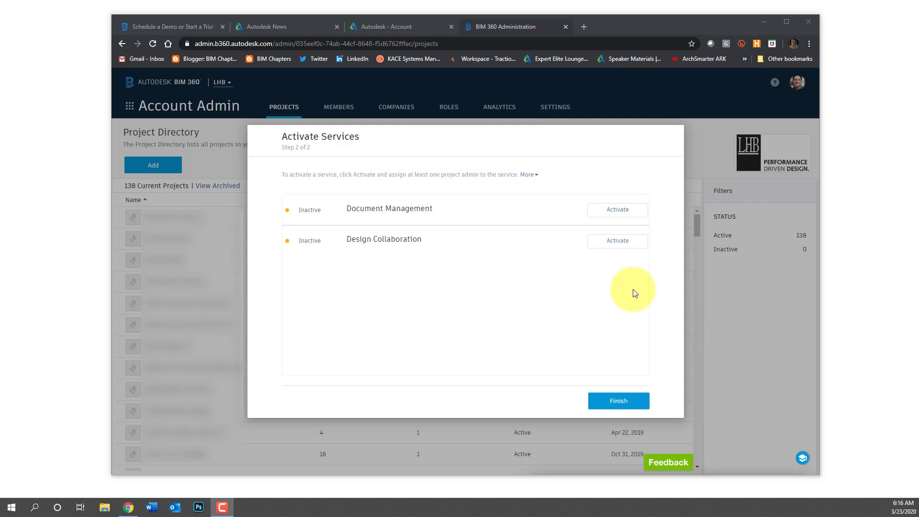
click(618, 210)
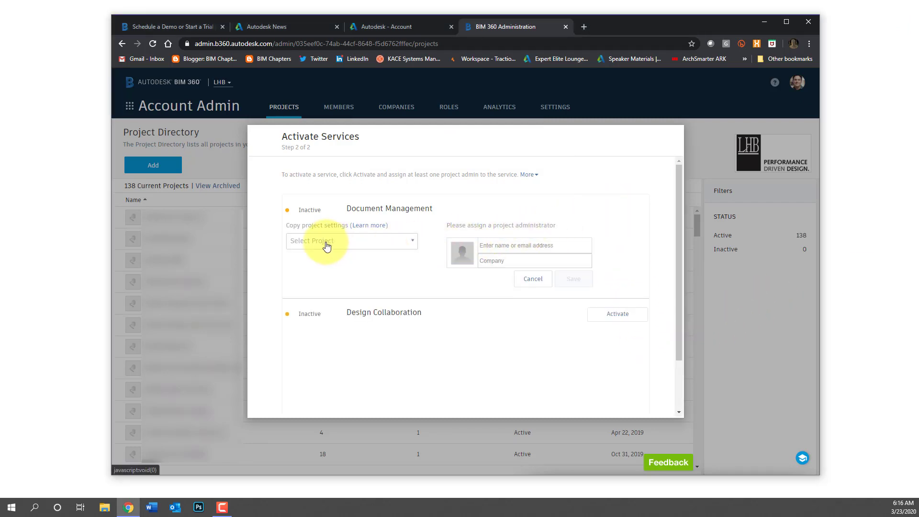
click(494, 245)
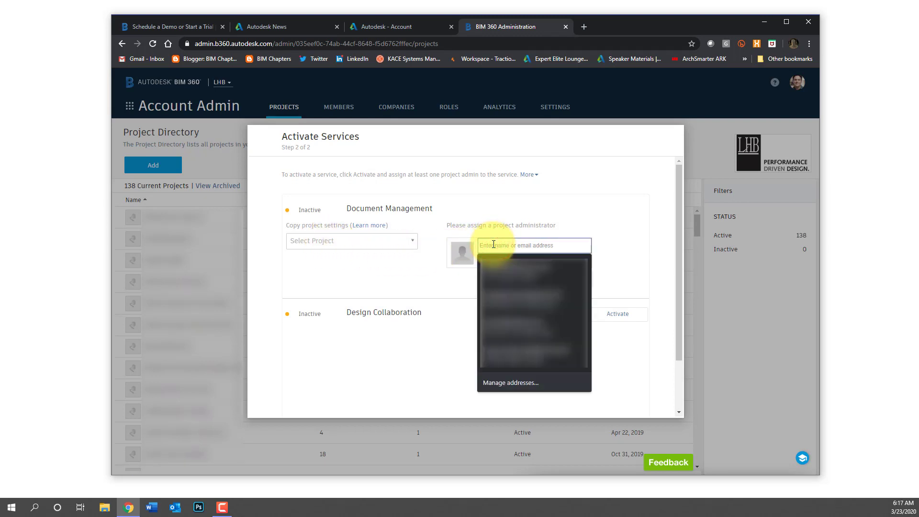
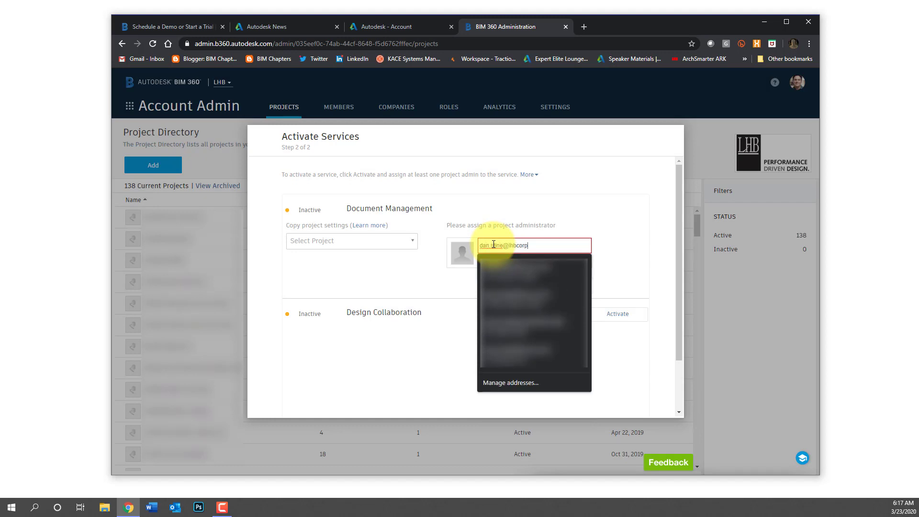
click(616, 233)
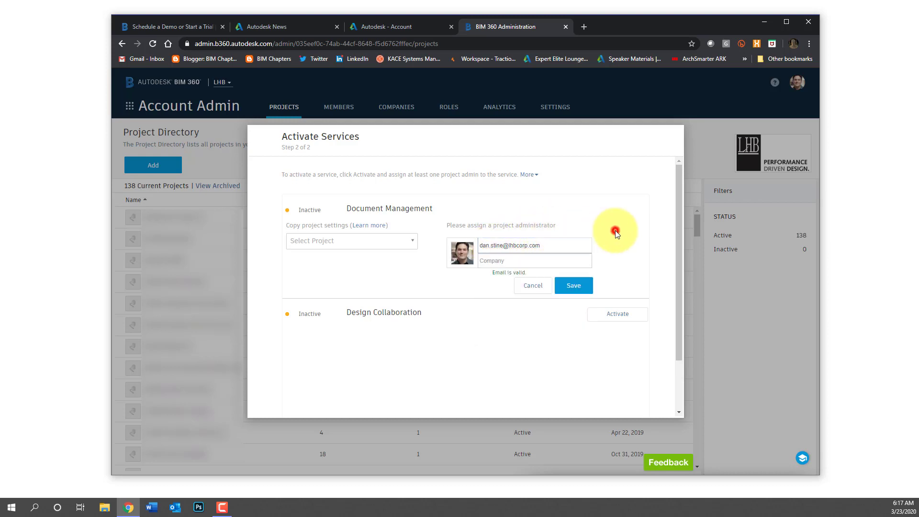
click(536, 260)
text(lhb)
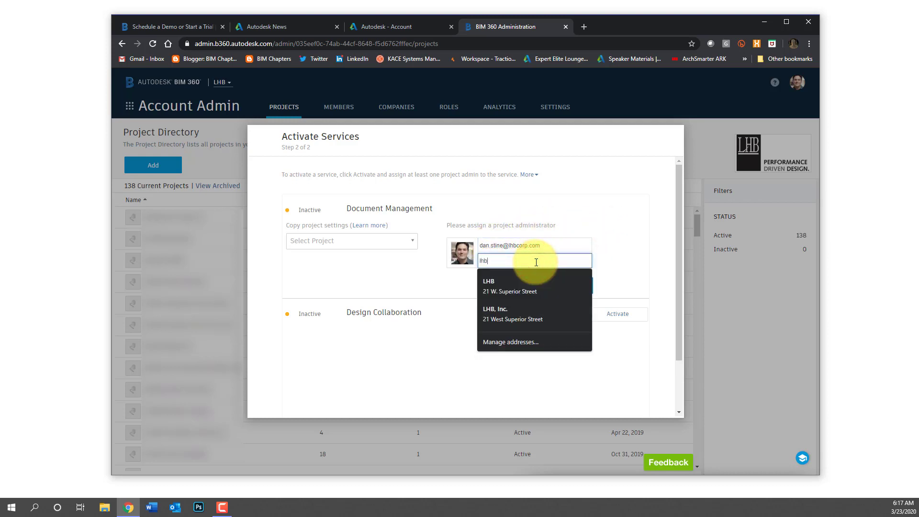
click(609, 223)
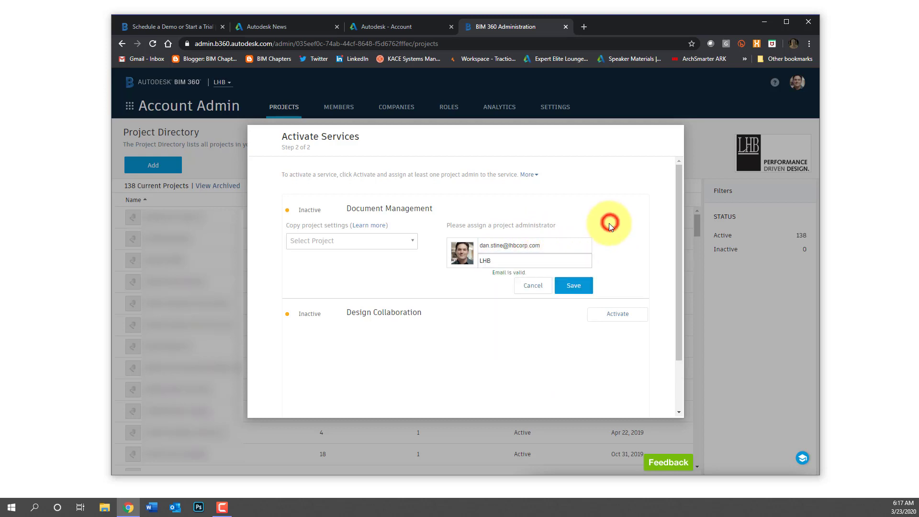
click(570, 285)
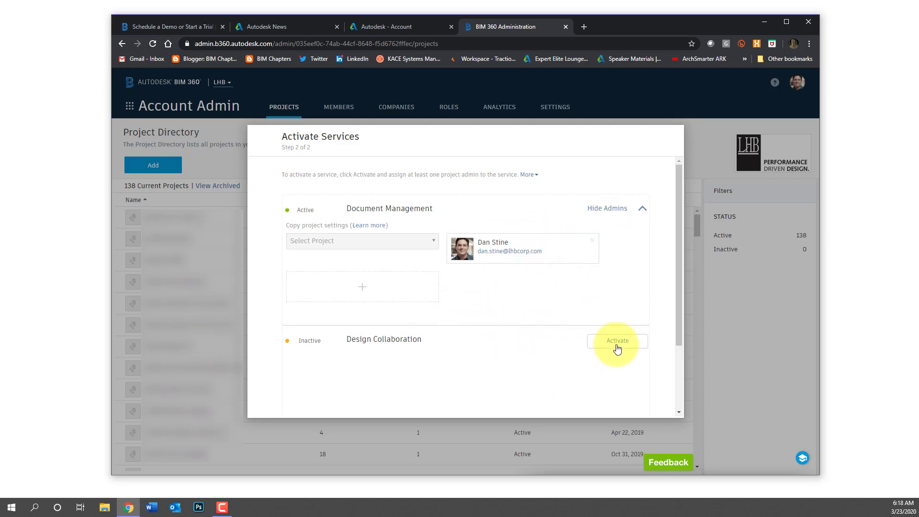
Activate Design Collaboration with the same LHB administrator as project admin
click(617, 341)
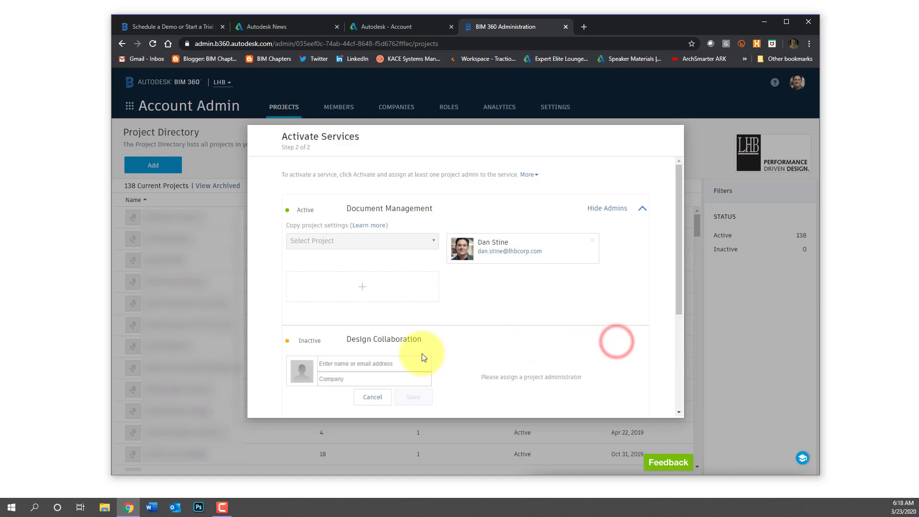
click(393, 363)
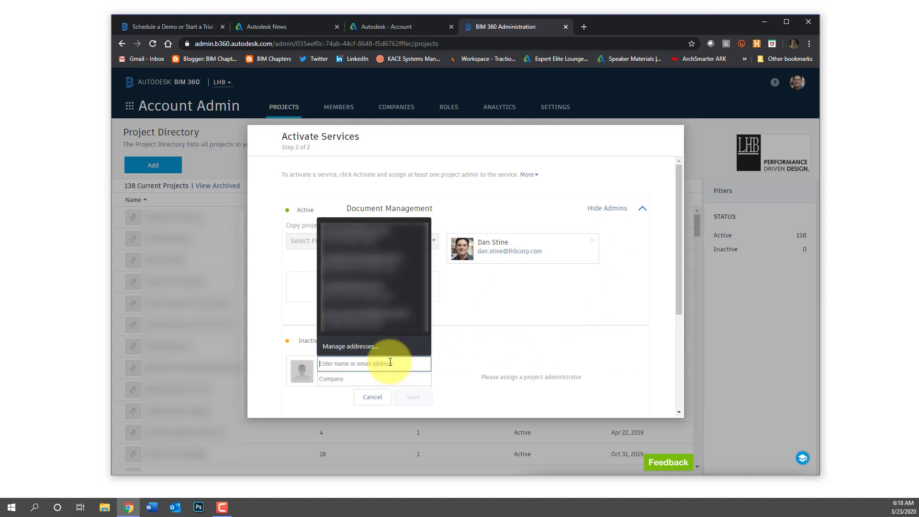
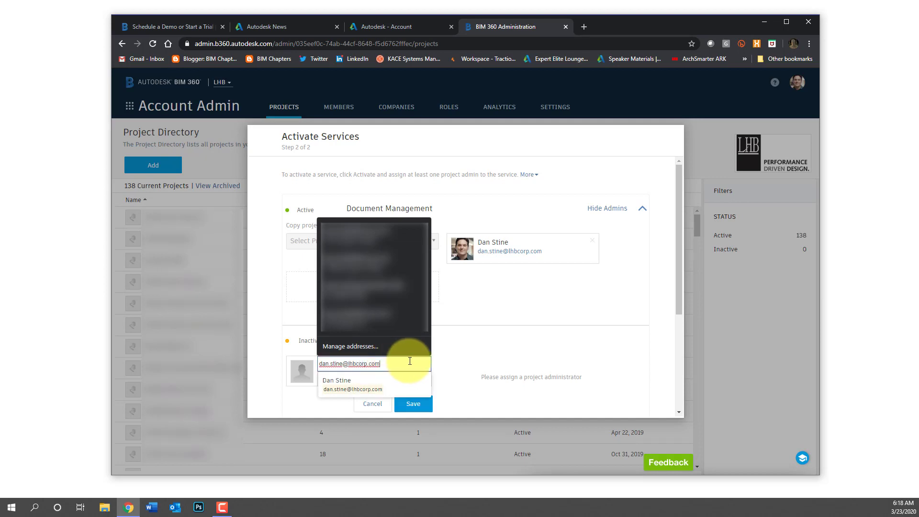
click(452, 366)
click(403, 379)
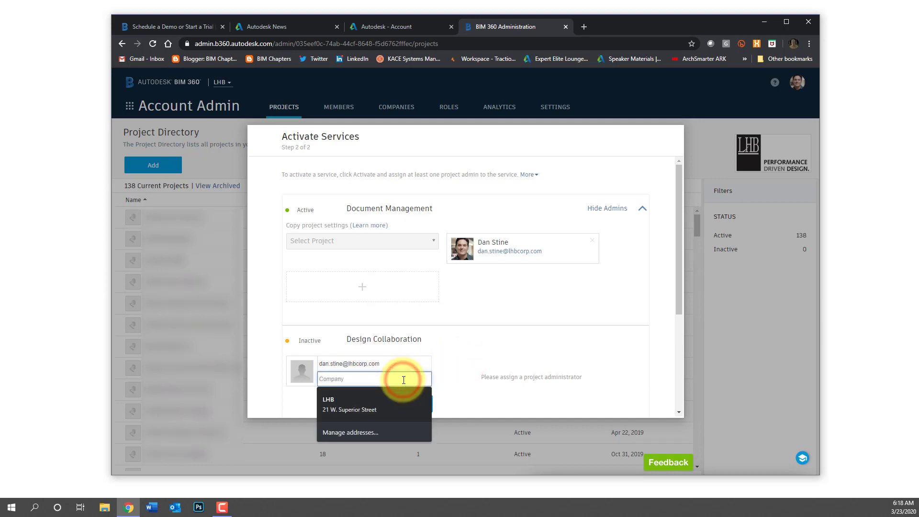
text(lhb)
click(457, 363)
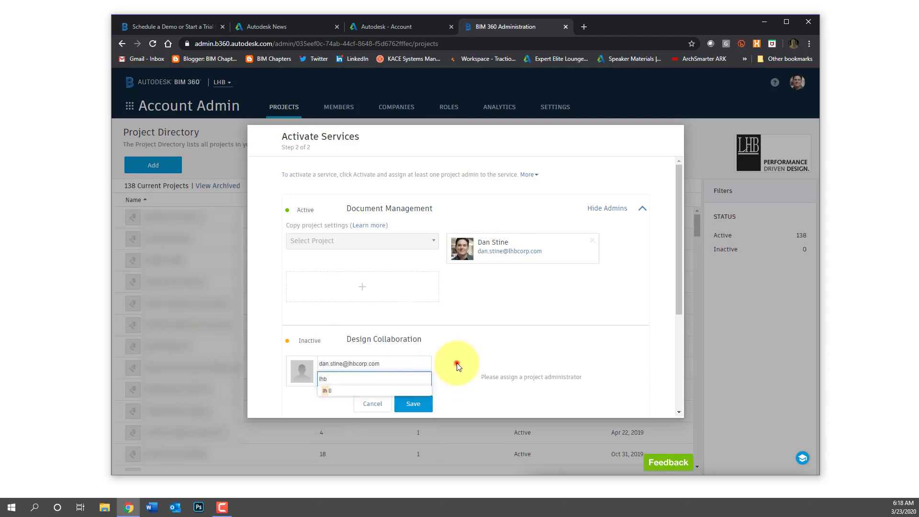
click(413, 404)
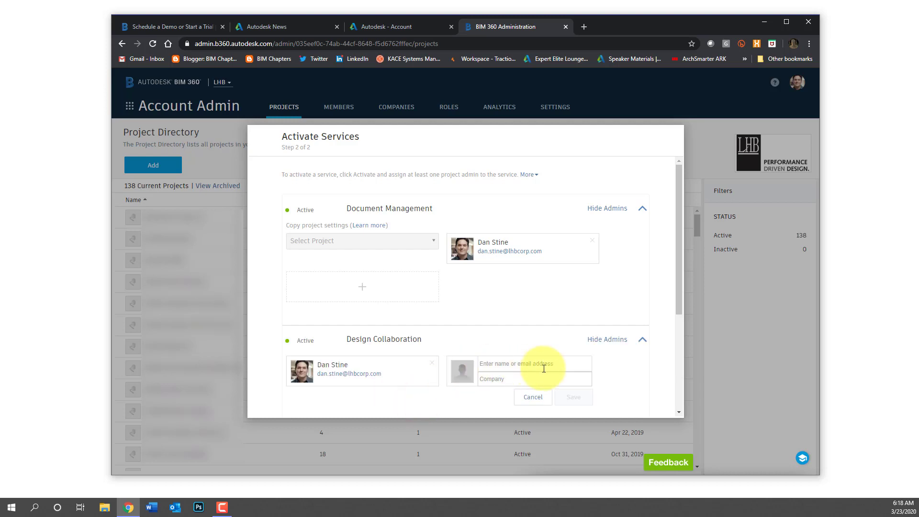
scroll(544, 369, down, 3)
Finish service activation, then search 'pandem' and open the Pandemic Research Facility project
click(630, 401)
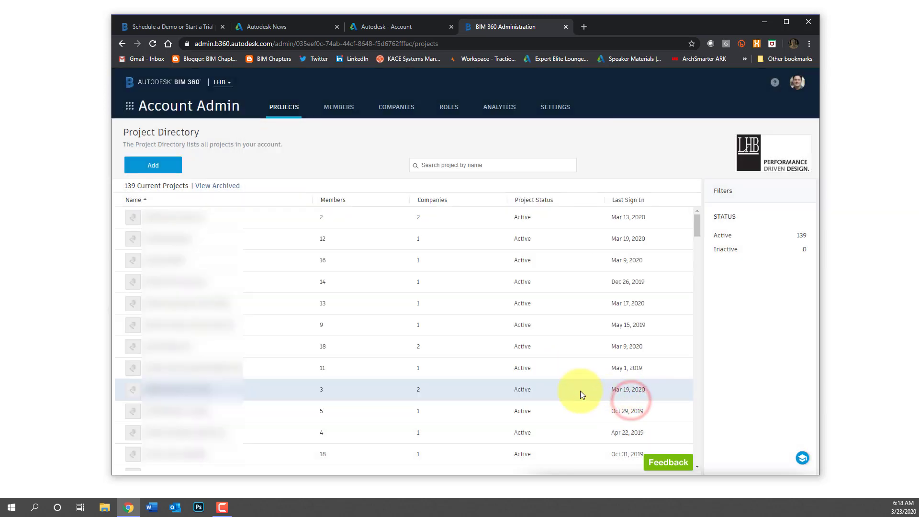
click(456, 167)
text(pandemic)
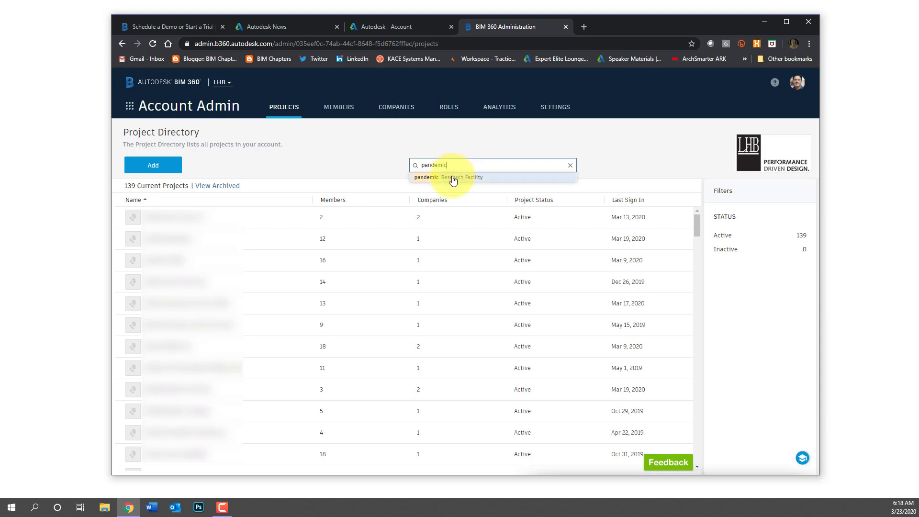
click(440, 178)
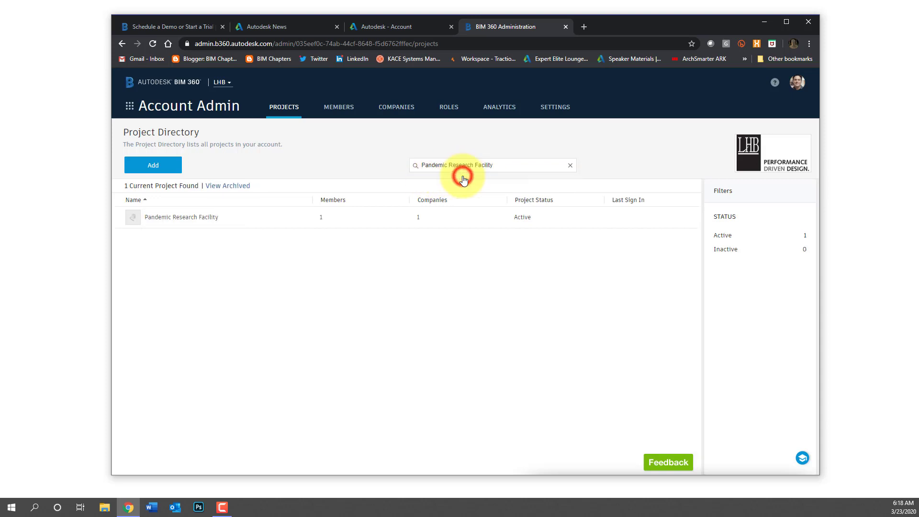
click(189, 217)
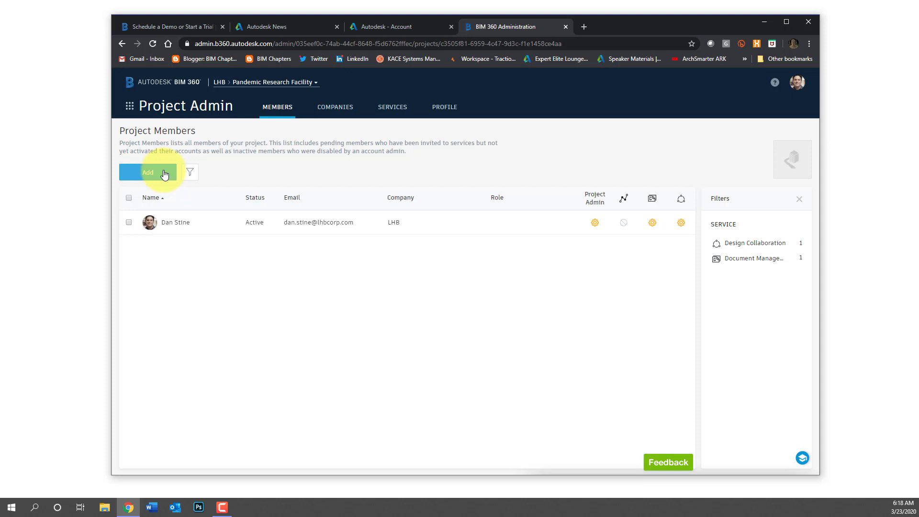
Add the new ABD Engineering member to the project, found by searching their e-mail
click(164, 174)
click(163, 171)
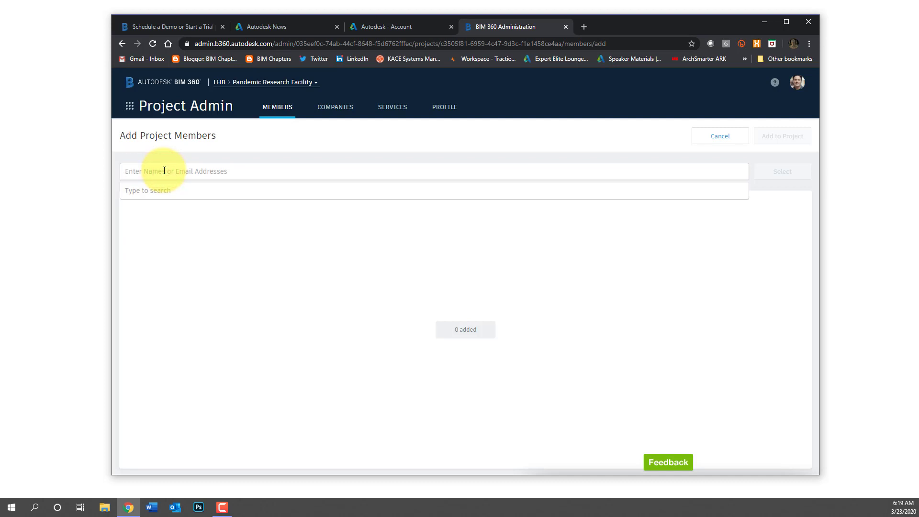
text(john.doe)
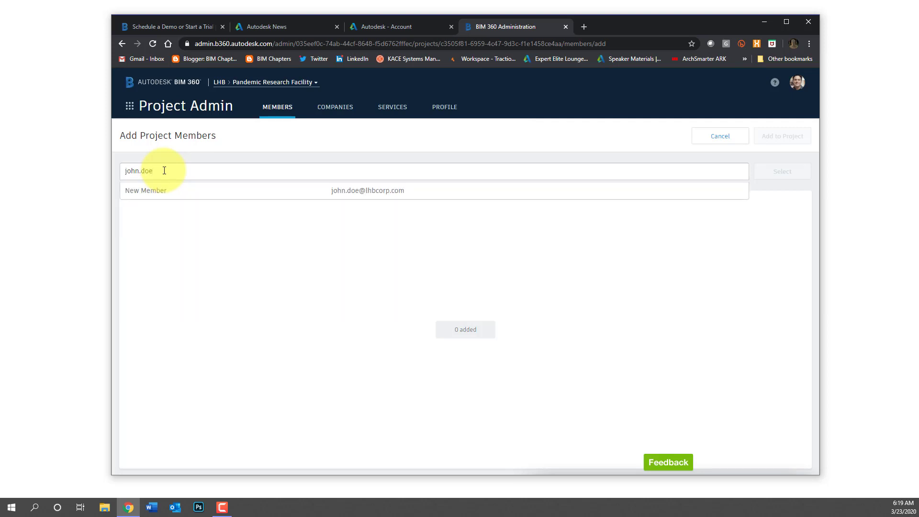
click(165, 190)
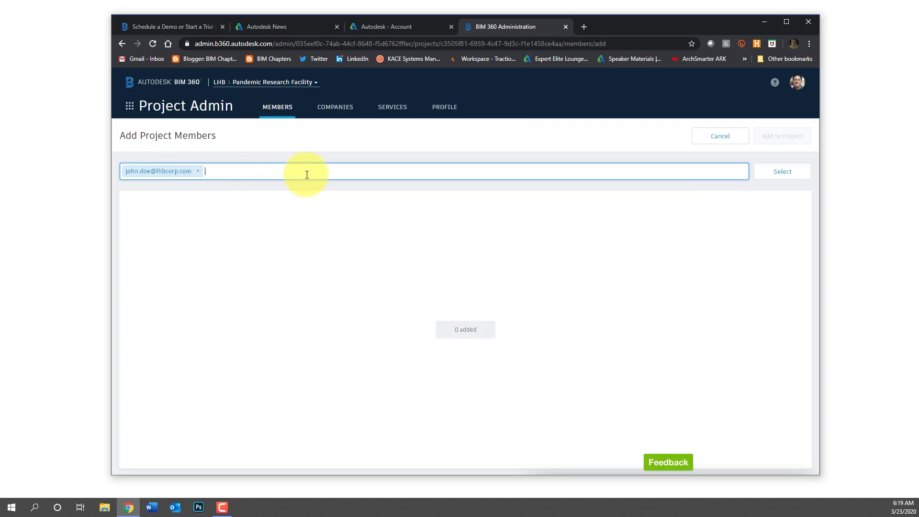
click(779, 173)
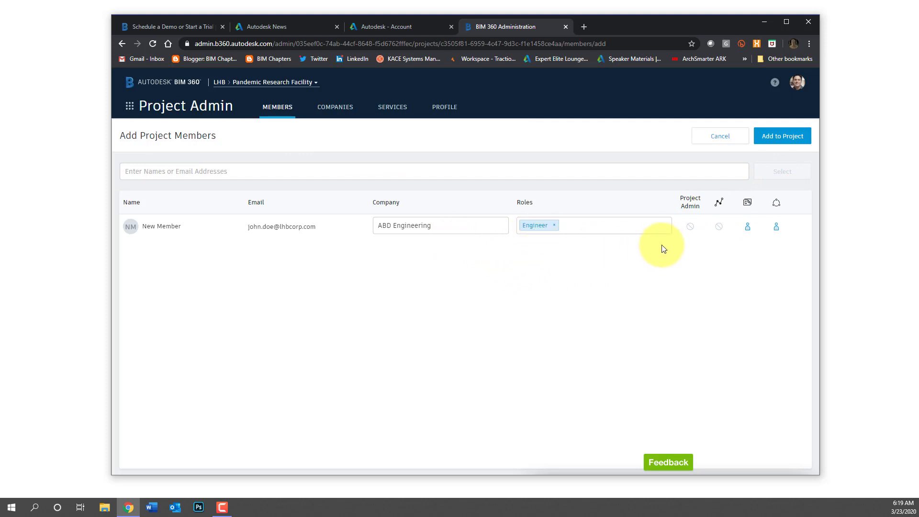
click(783, 141)
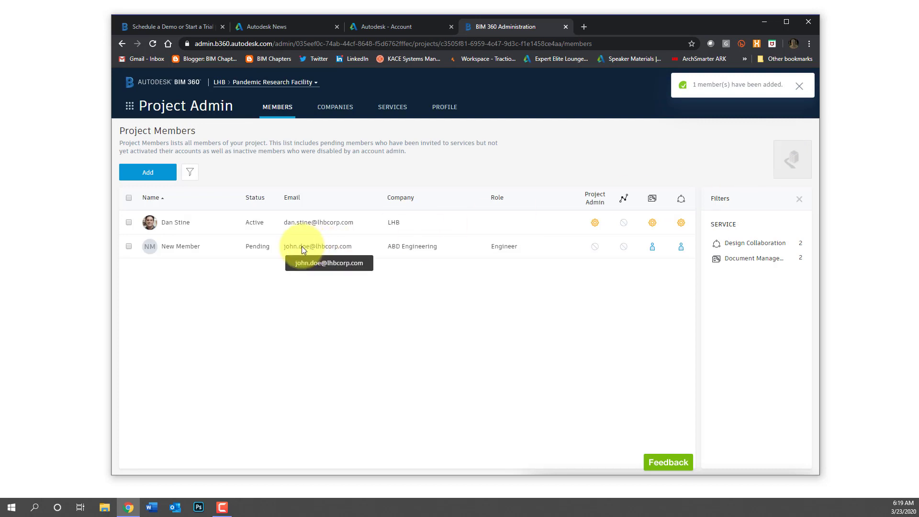
Switch to Document Management and add an Architecture subfolder under Project Files
click(130, 107)
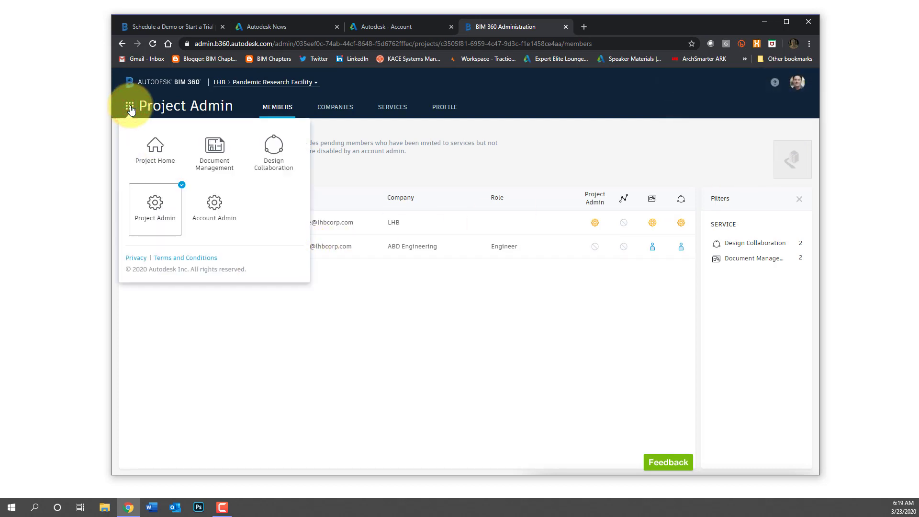
click(214, 153)
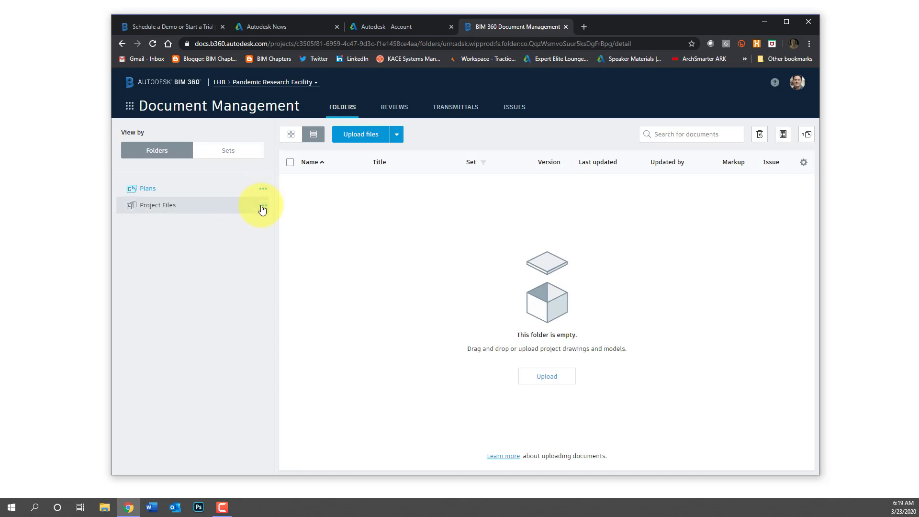
click(263, 206)
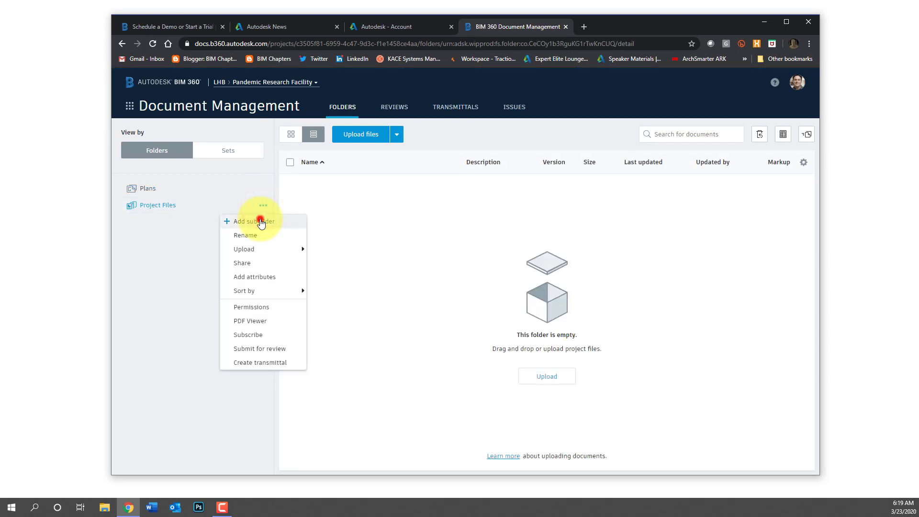
click(257, 220)
text(A)
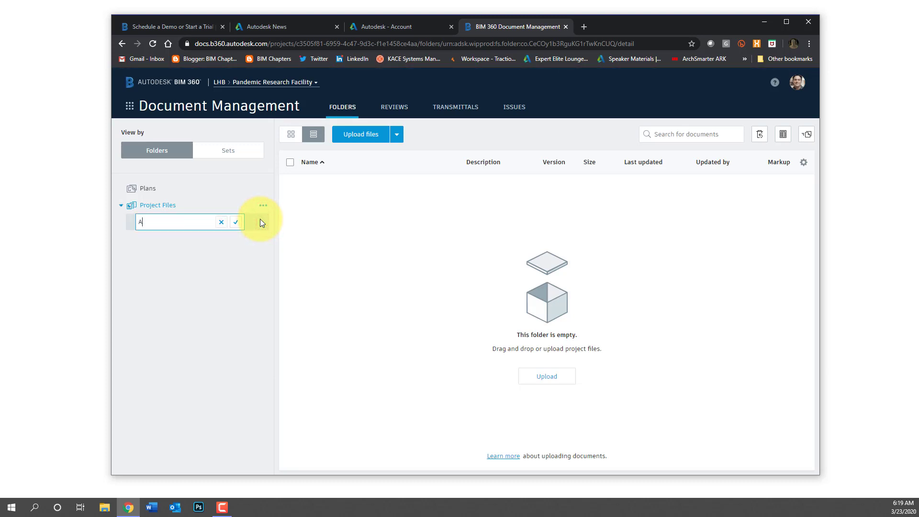
text(rchitecture)
key(Return)
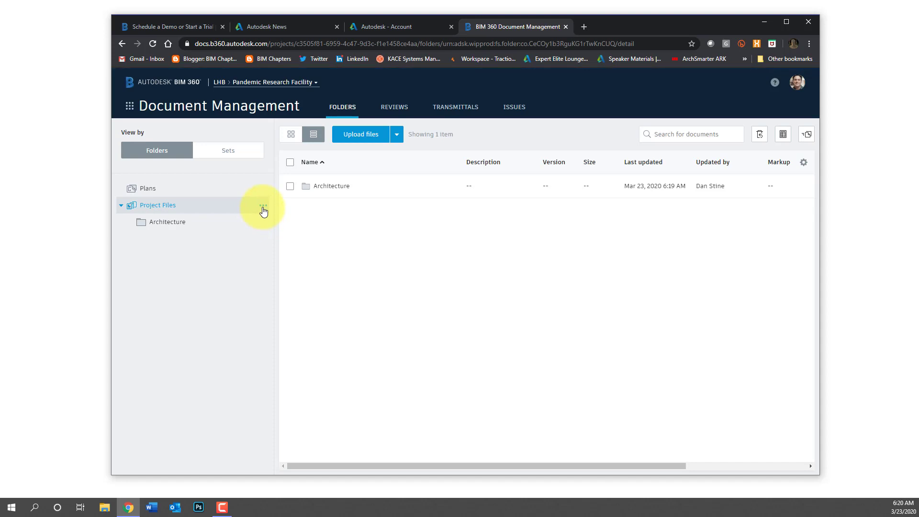
Add MEP, Structural and Civil subfolders under Project Files
click(263, 207)
click(261, 220)
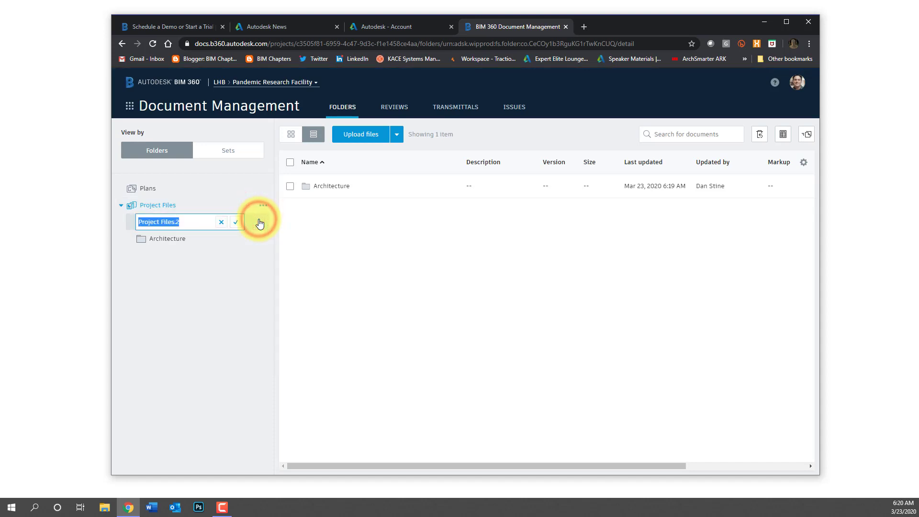
text(MEP)
key(Return)
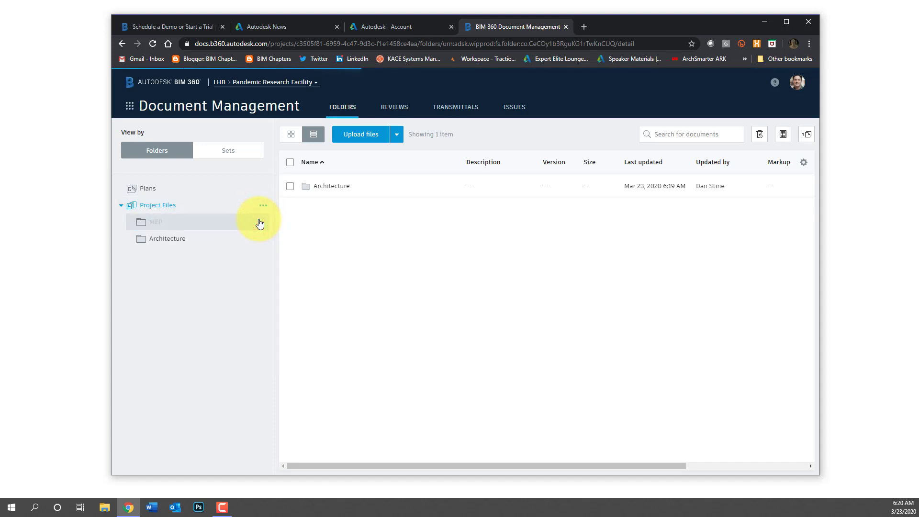
click(263, 205)
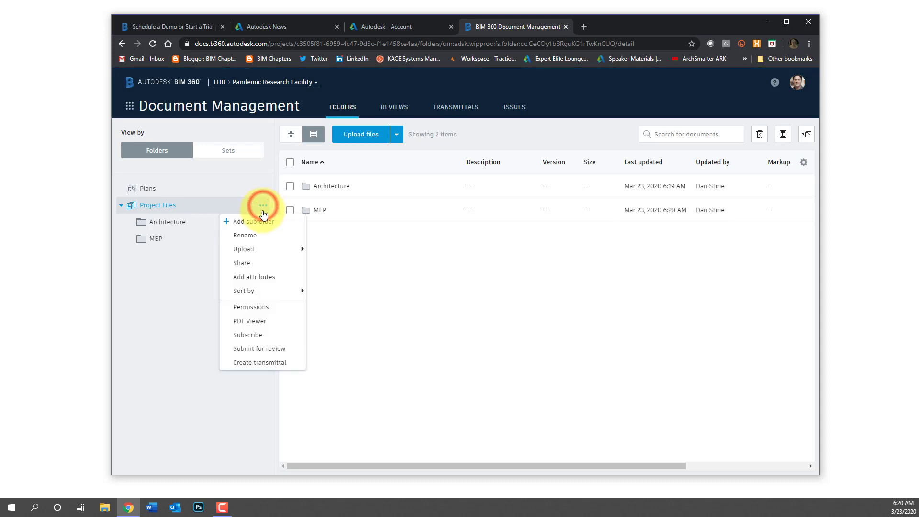
click(261, 221)
text(Structural)
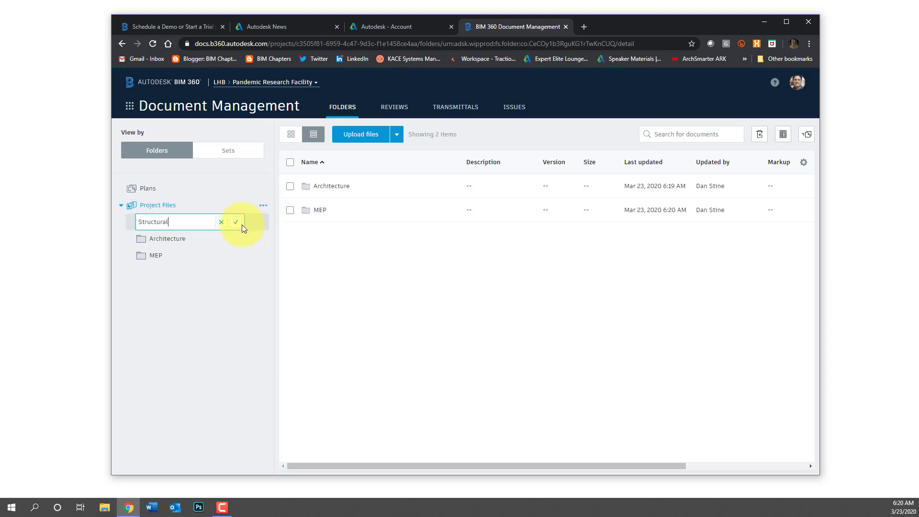
click(241, 222)
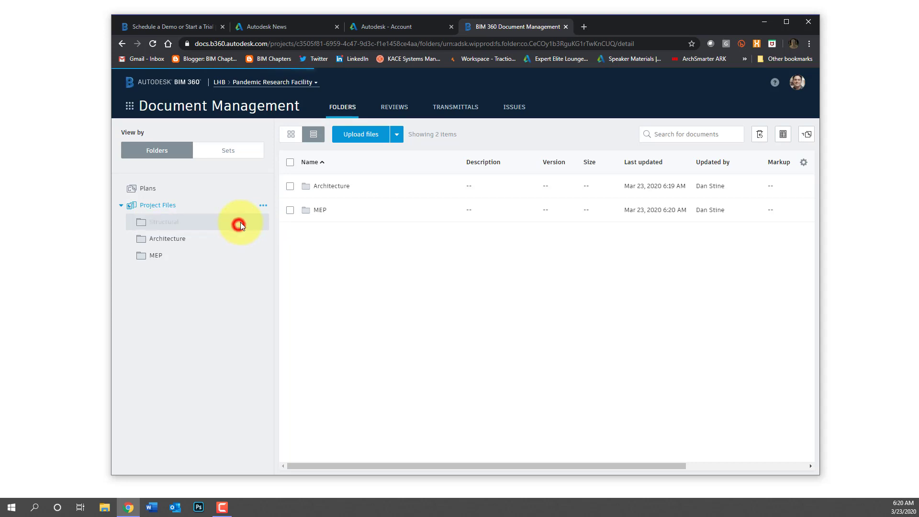
click(263, 206)
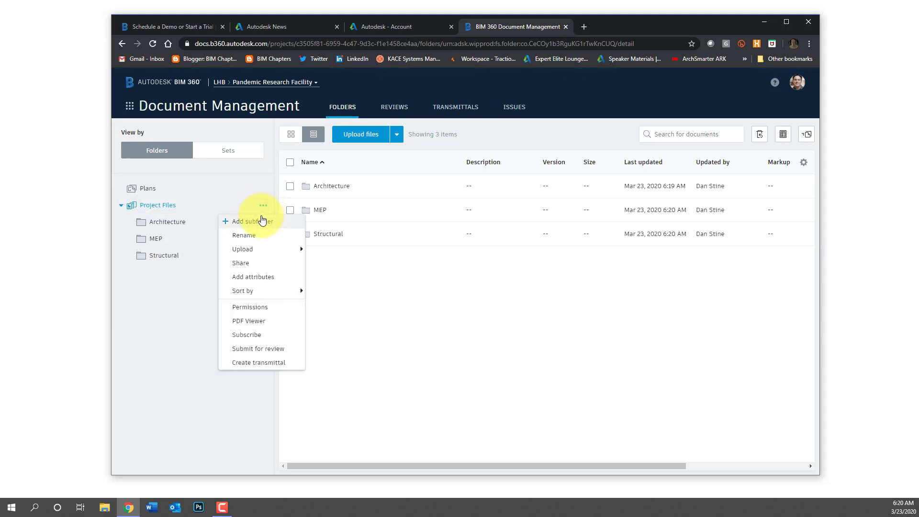
click(262, 221)
text(Civil)
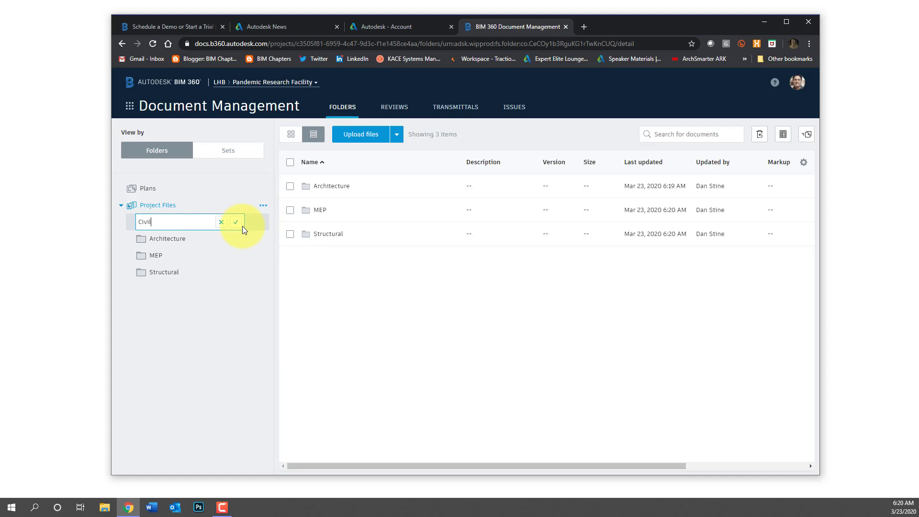
click(243, 226)
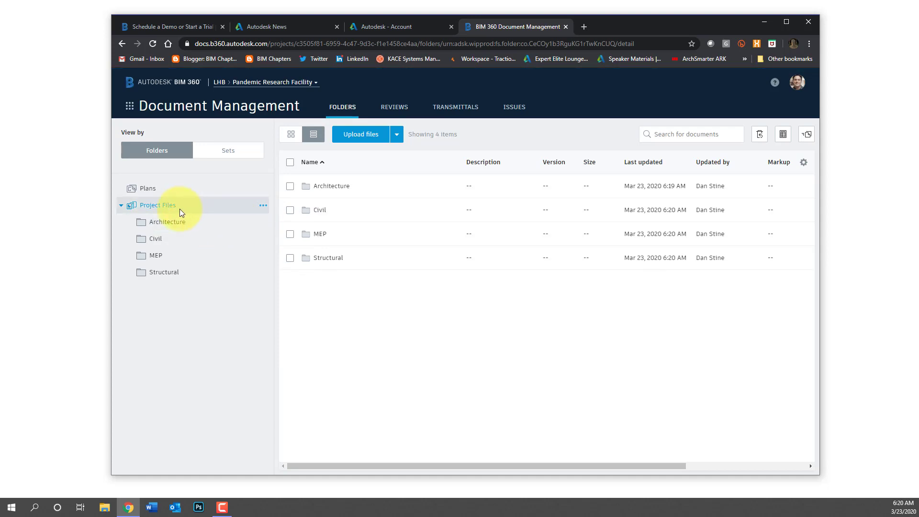
Grant the LHB company View+Download+Upload+Edit permission on Project Files
click(264, 206)
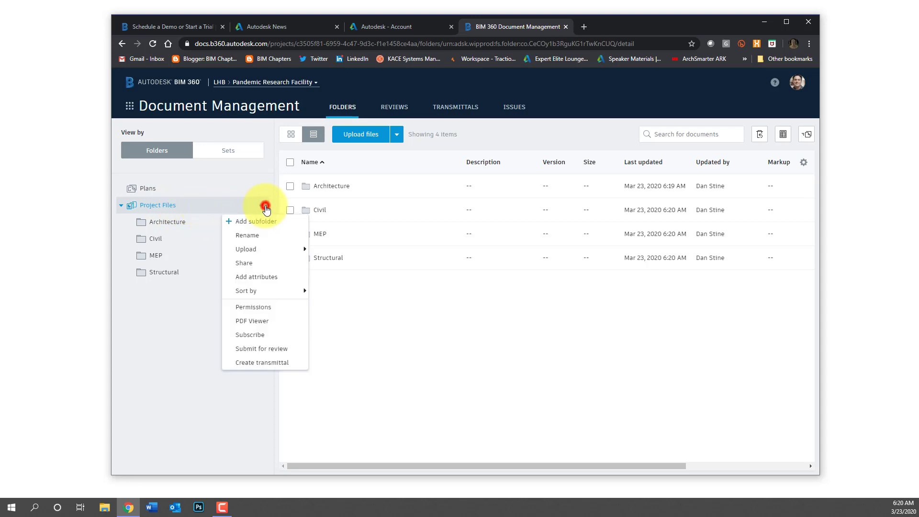
click(252, 307)
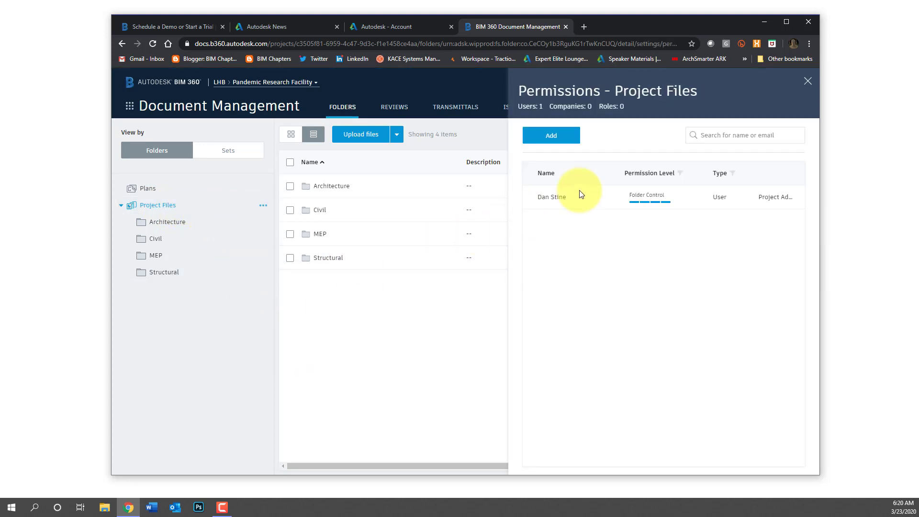
click(723, 136)
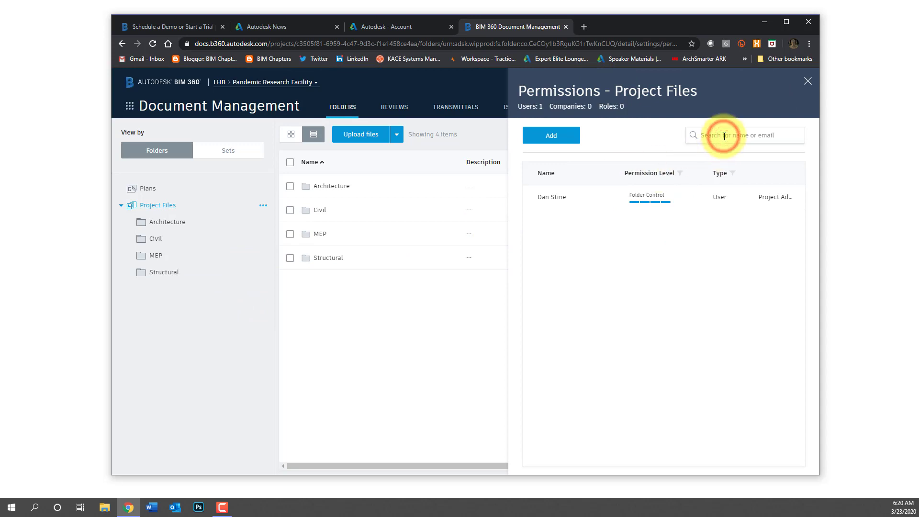
click(555, 135)
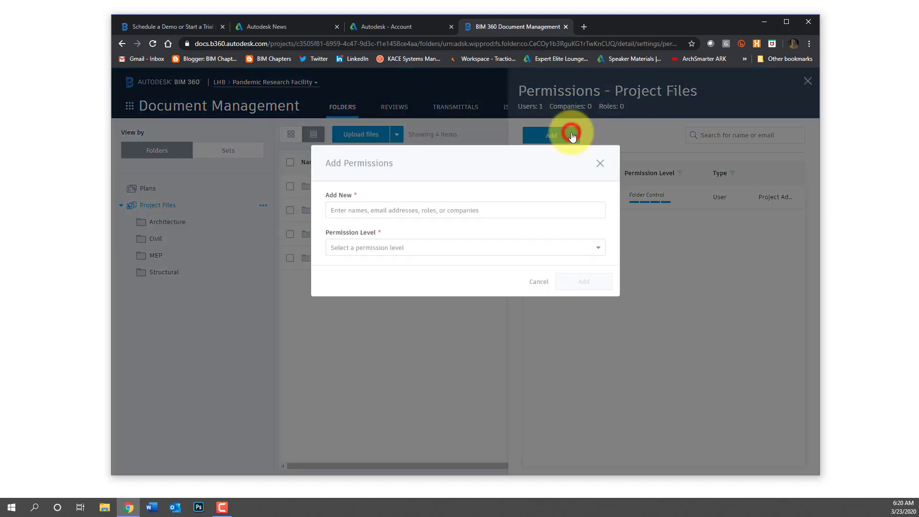
click(456, 214)
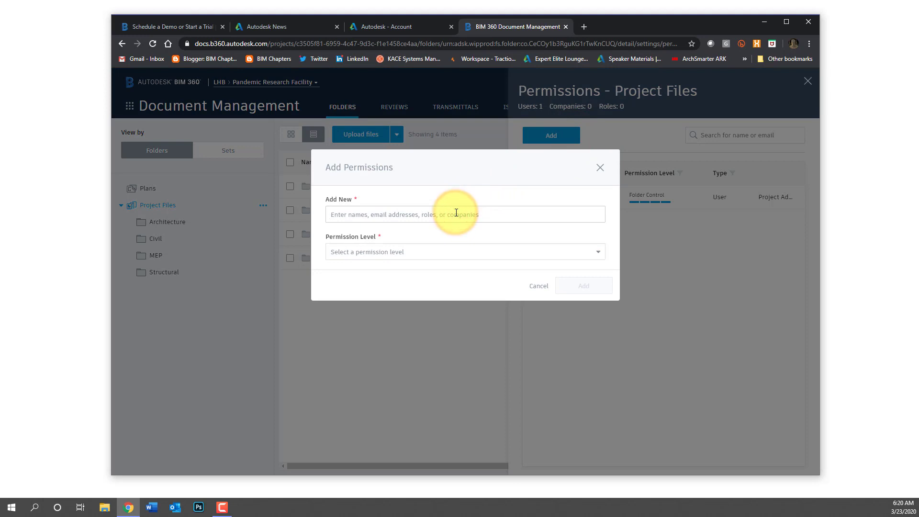
text(lhb)
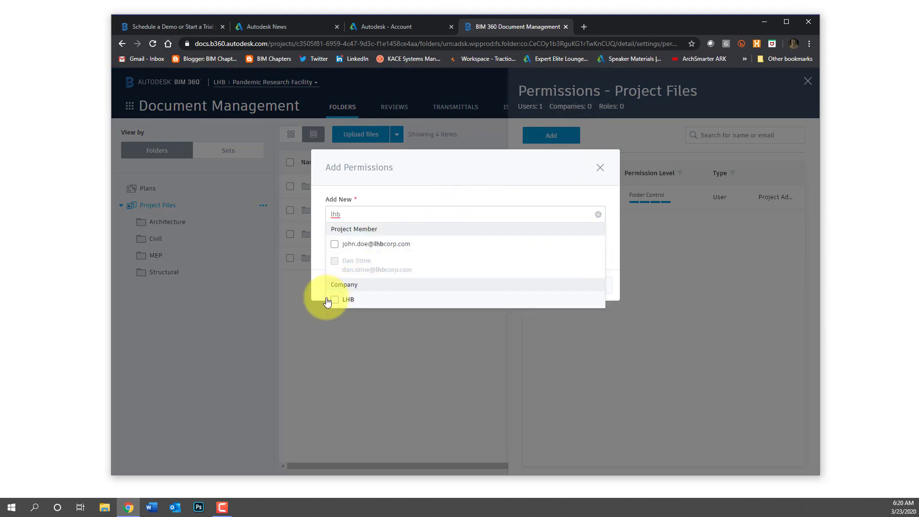
click(334, 300)
click(317, 261)
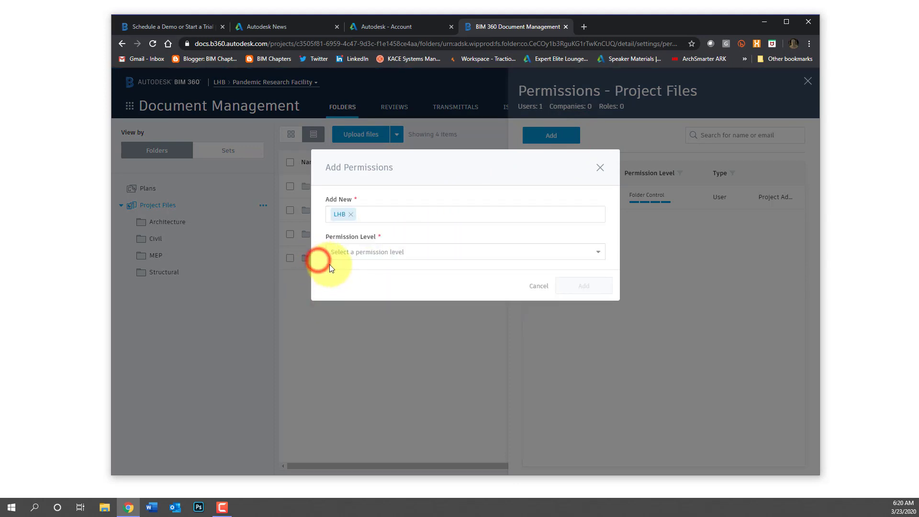
click(348, 251)
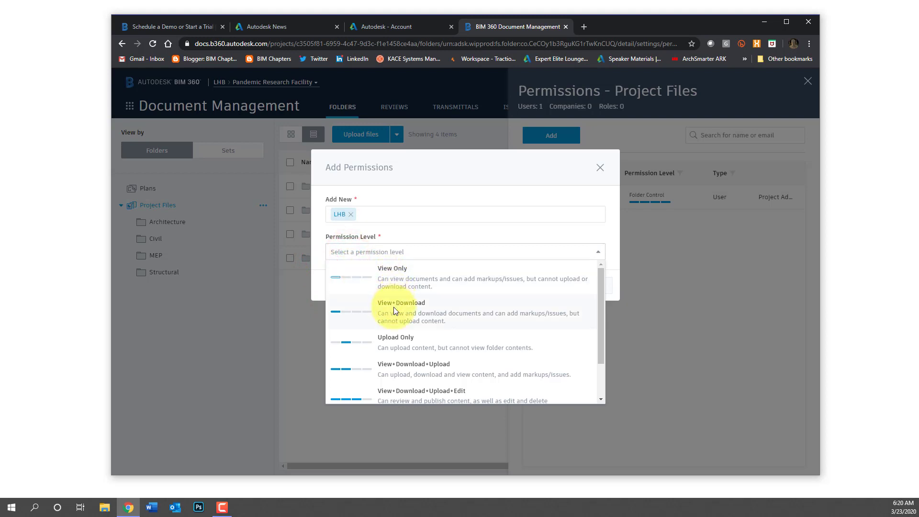
scroll(395, 337, down, 1)
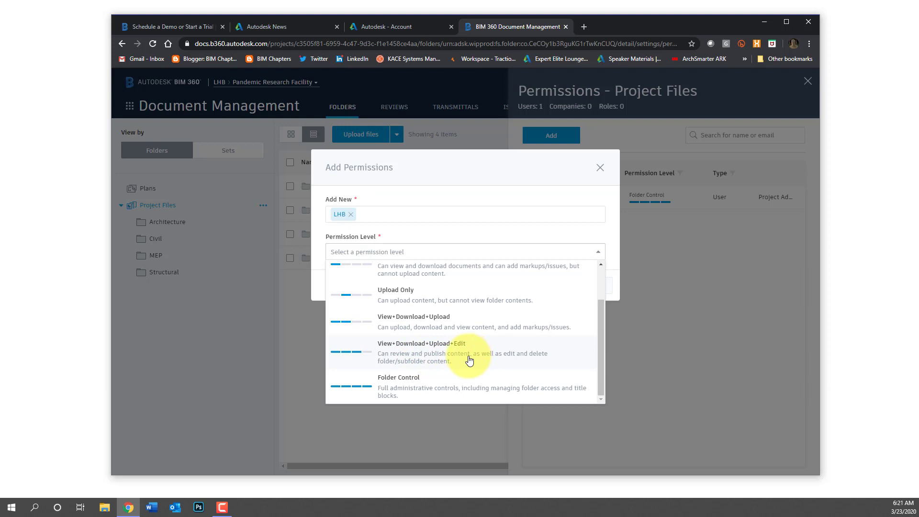
click(462, 352)
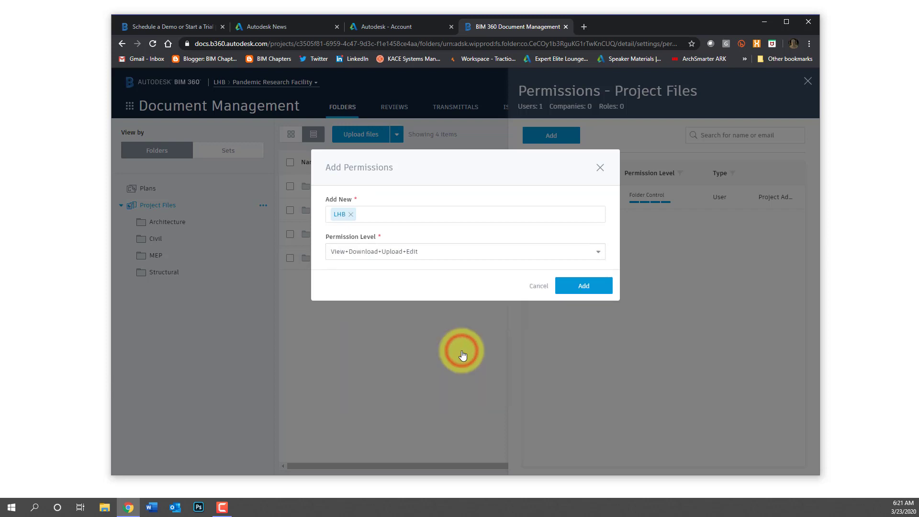
click(578, 287)
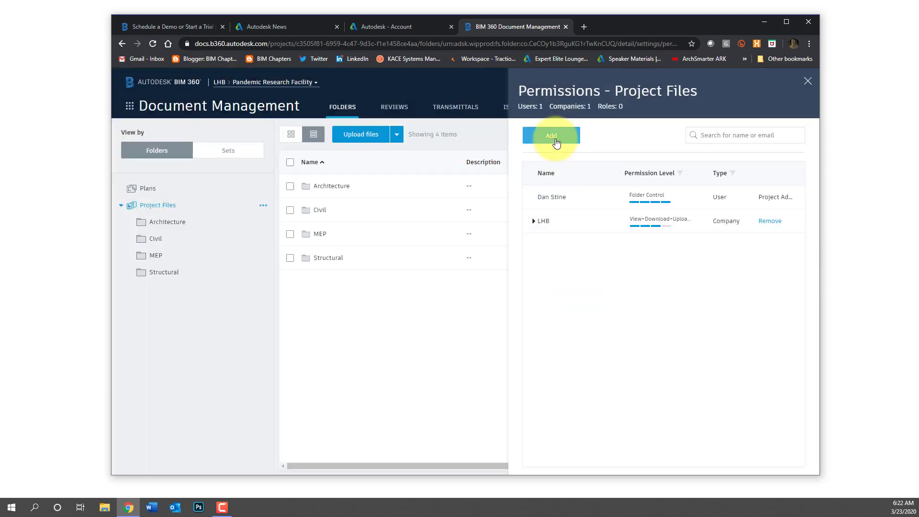
Grant ABD Engineering View Only permission on Project Files
click(555, 140)
click(409, 215)
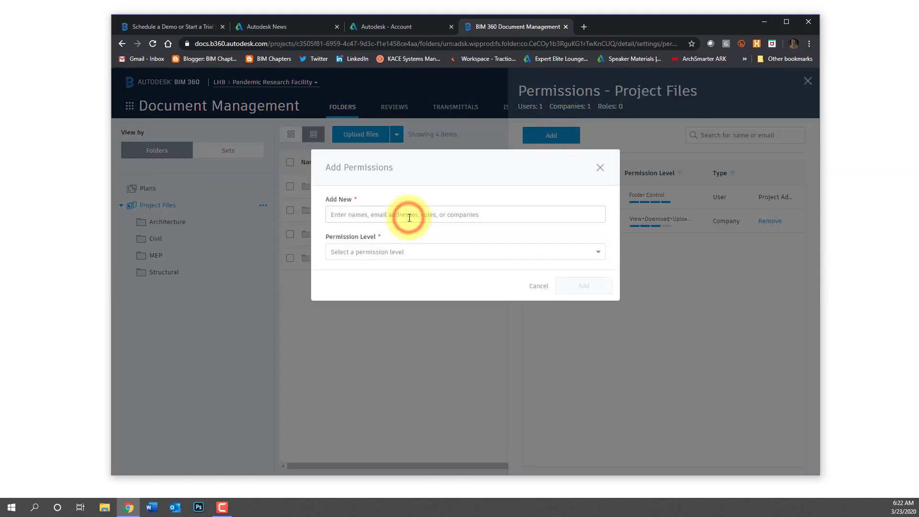
text(abd)
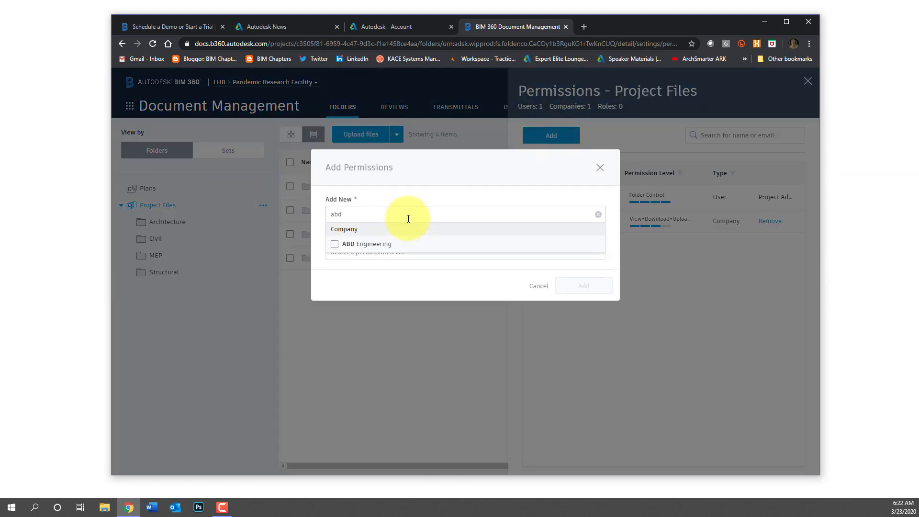
click(335, 245)
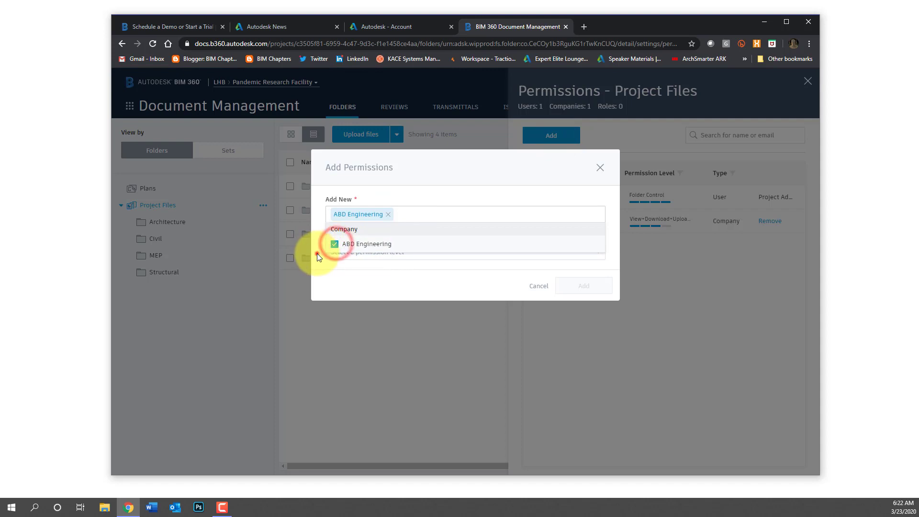
click(317, 254)
click(337, 254)
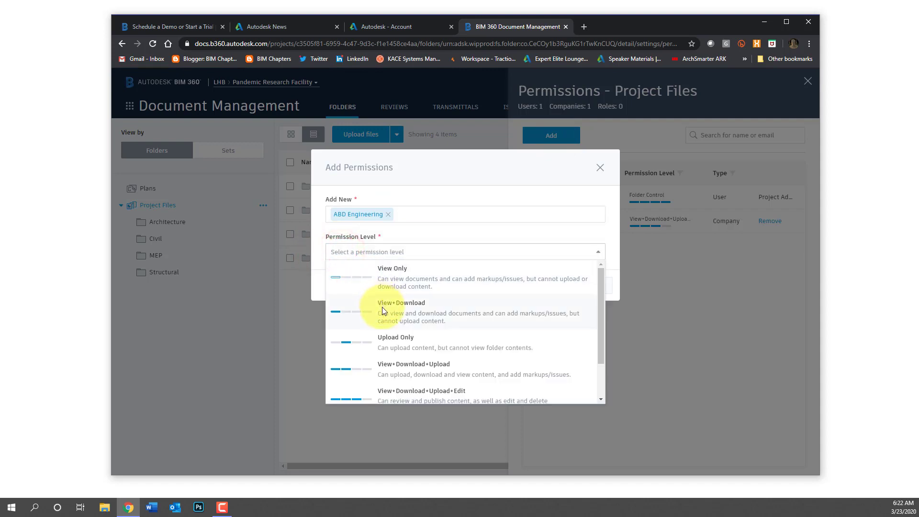
scroll(383, 307, down, 1)
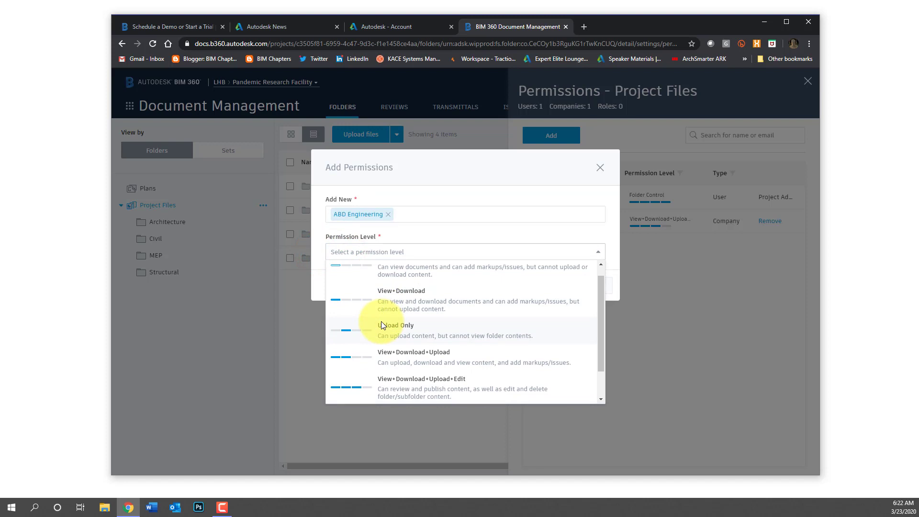
scroll(382, 322, up, 1)
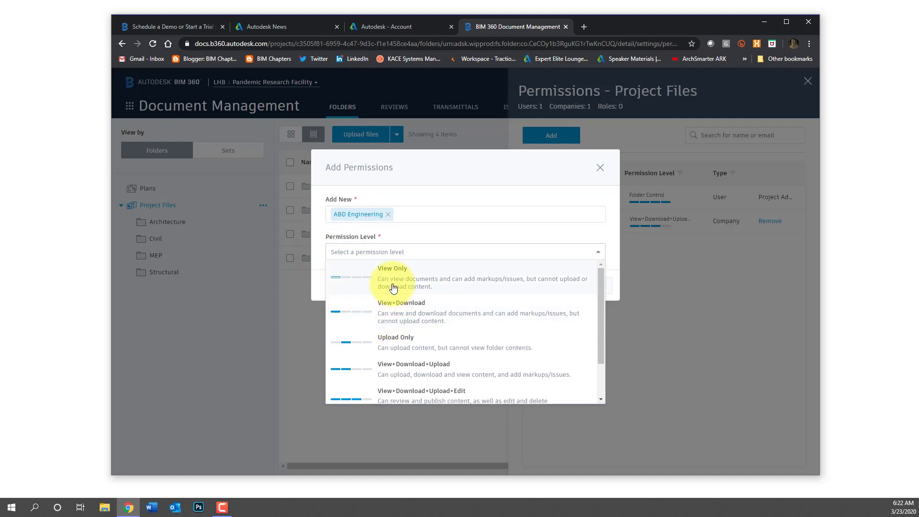
click(393, 288)
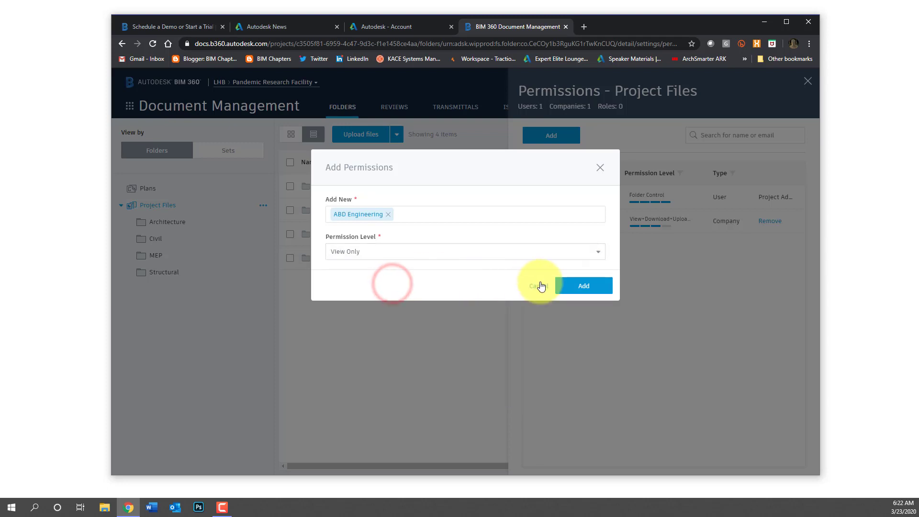
click(569, 286)
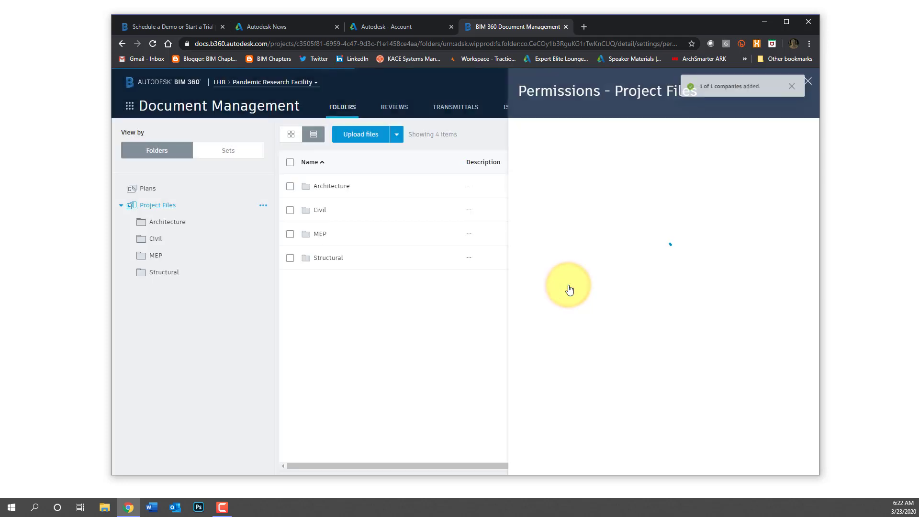
Give ABD Engineering View+Download+Upload+Edit on MEP, then check Architecture and Project Files permissions
click(262, 257)
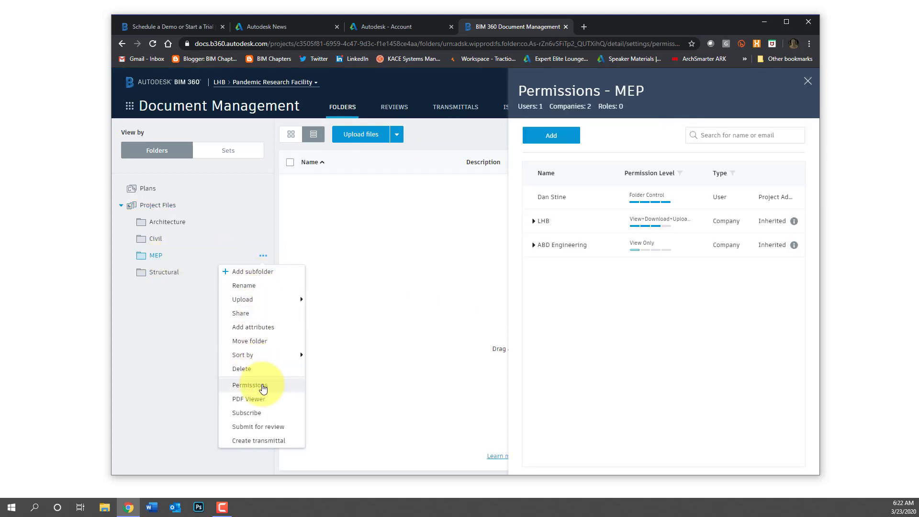
click(263, 386)
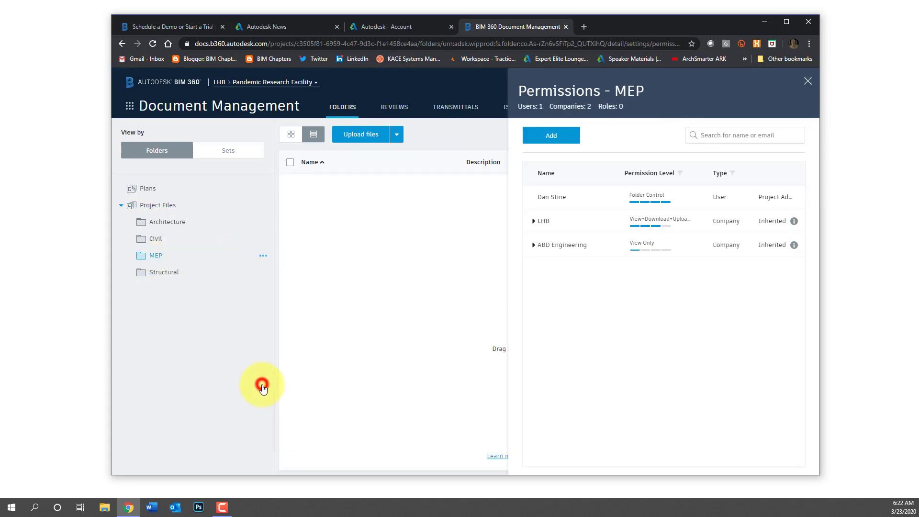
click(543, 247)
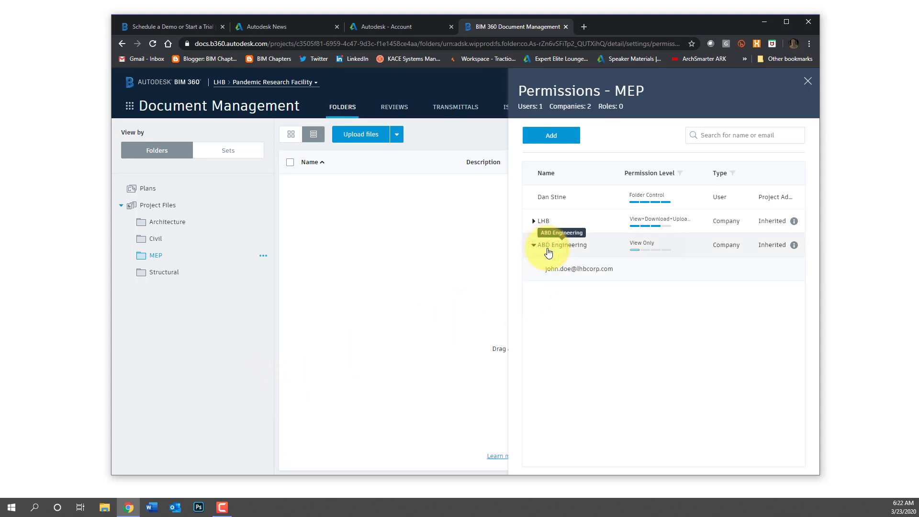
click(547, 247)
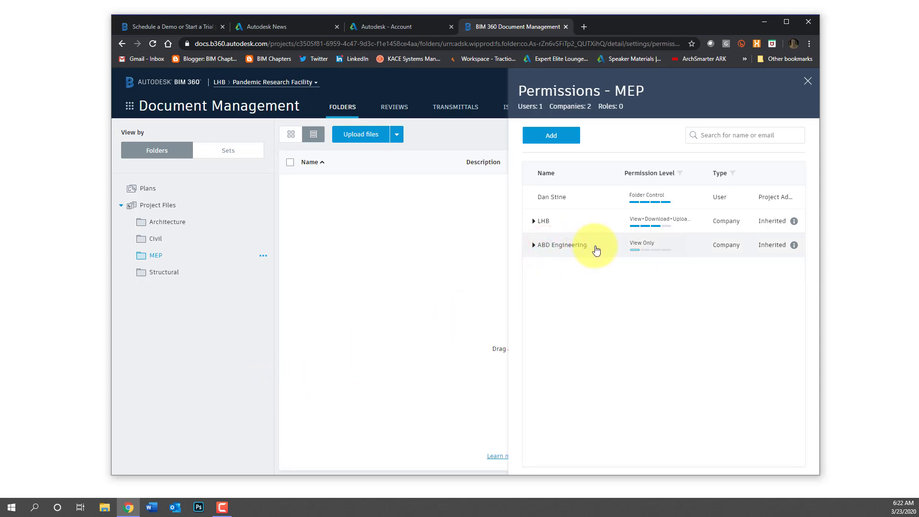
click(643, 245)
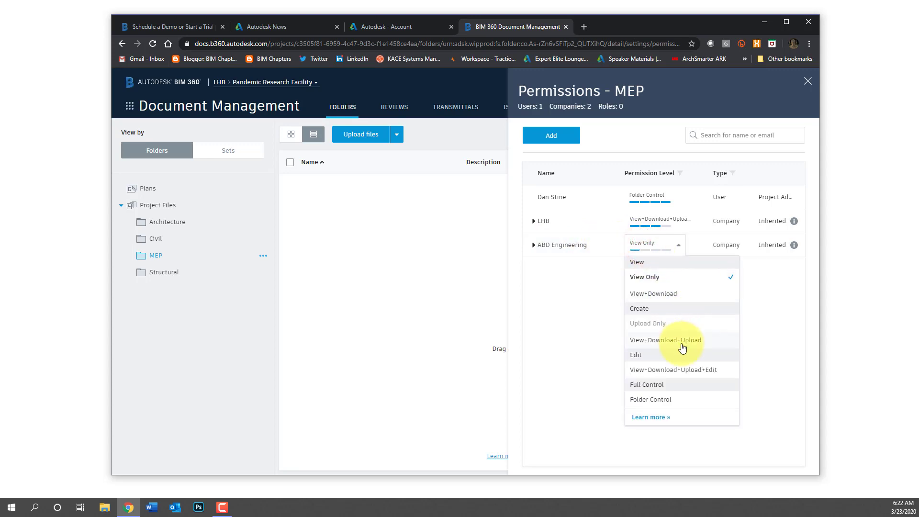
click(679, 372)
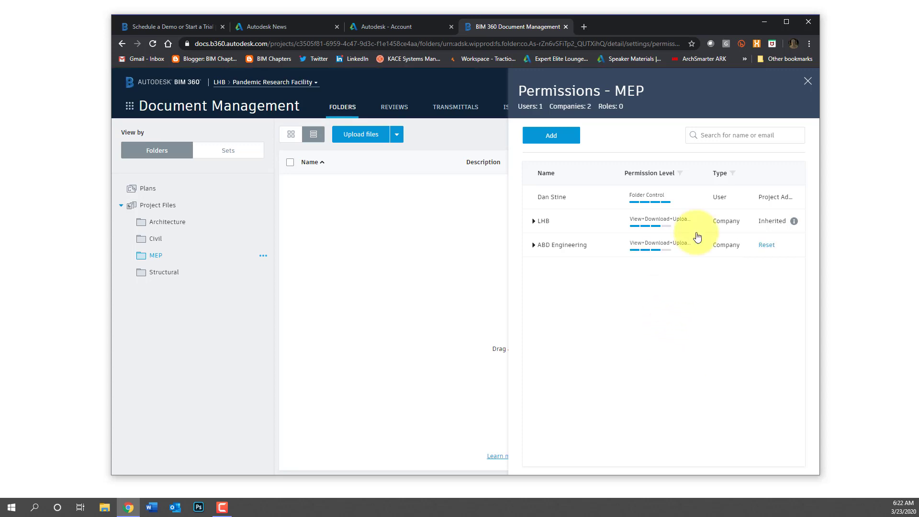
click(187, 228)
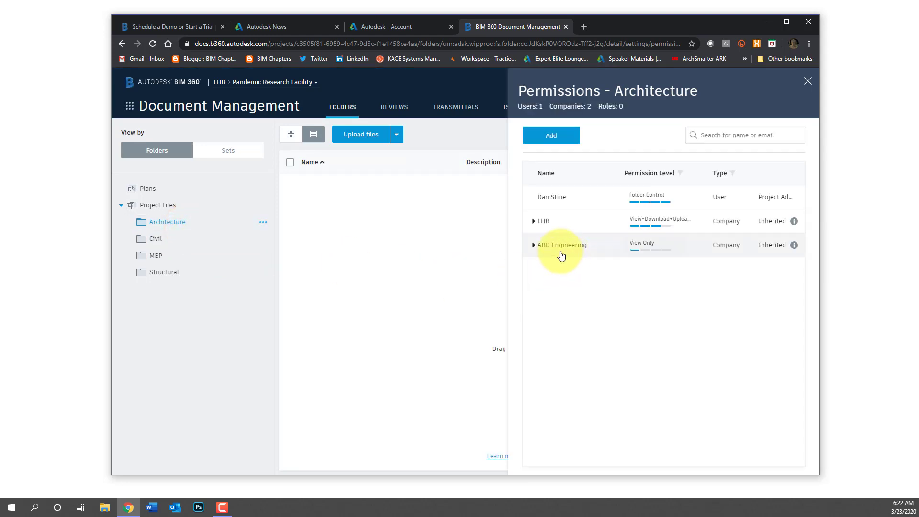
click(180, 207)
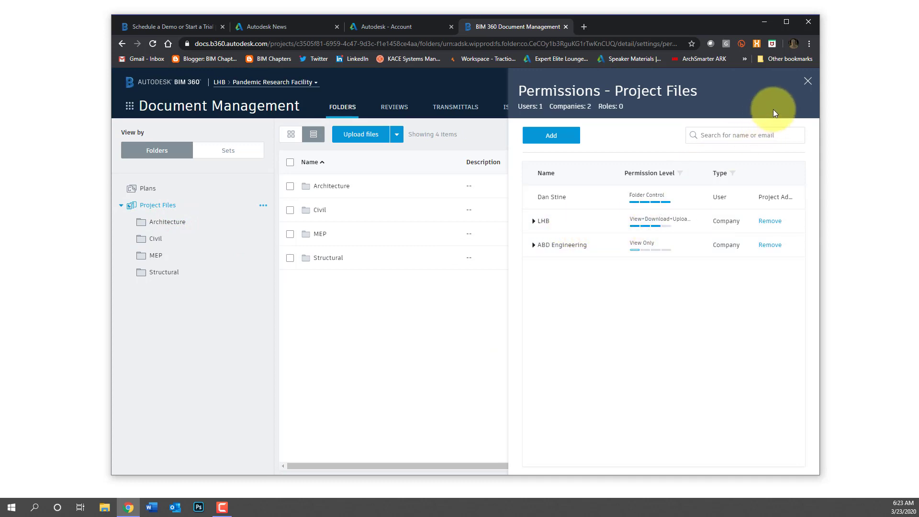
Close the permissions panel and switch from the browser to Revit 2020's Home screen
click(808, 83)
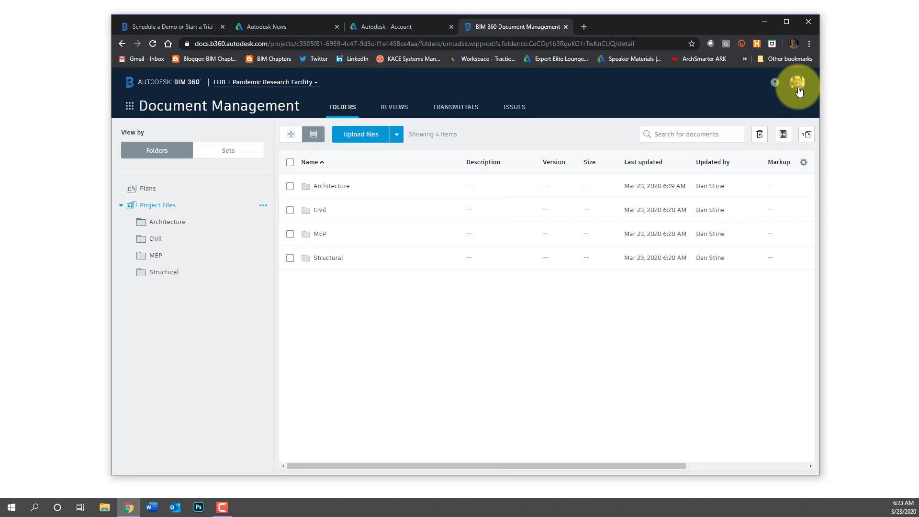
key(F10)
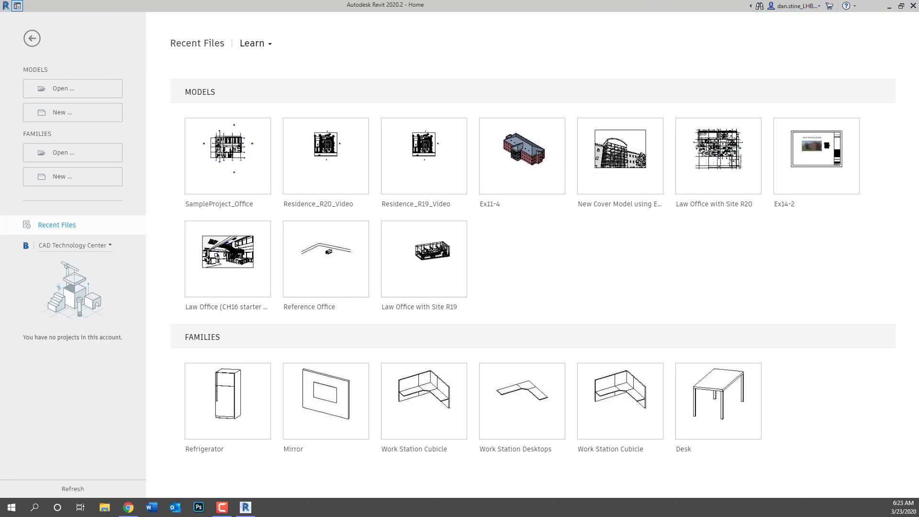
Switch to the LHB account, browse Pandemic Research Facility > Project Files > Architecture, then leave Home
click(110, 247)
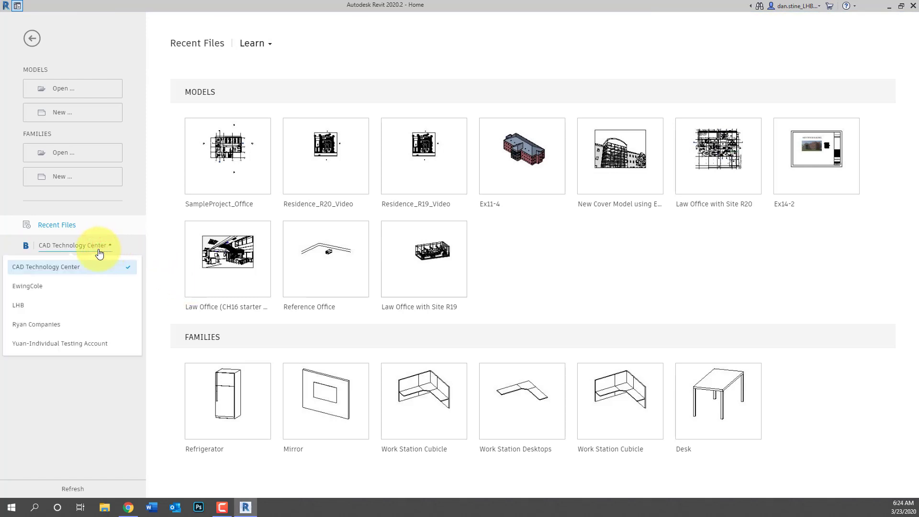
click(19, 306)
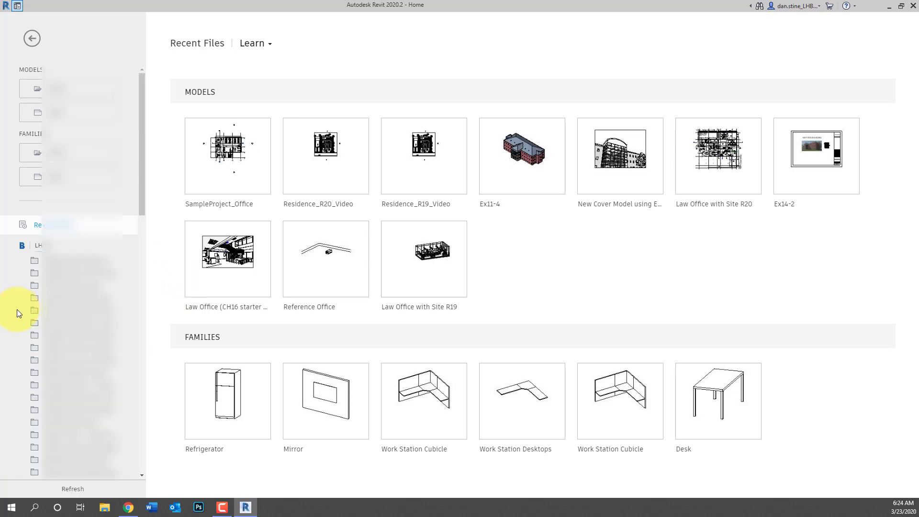
scroll(19, 310, down, 9)
scroll(35, 315, down, 5)
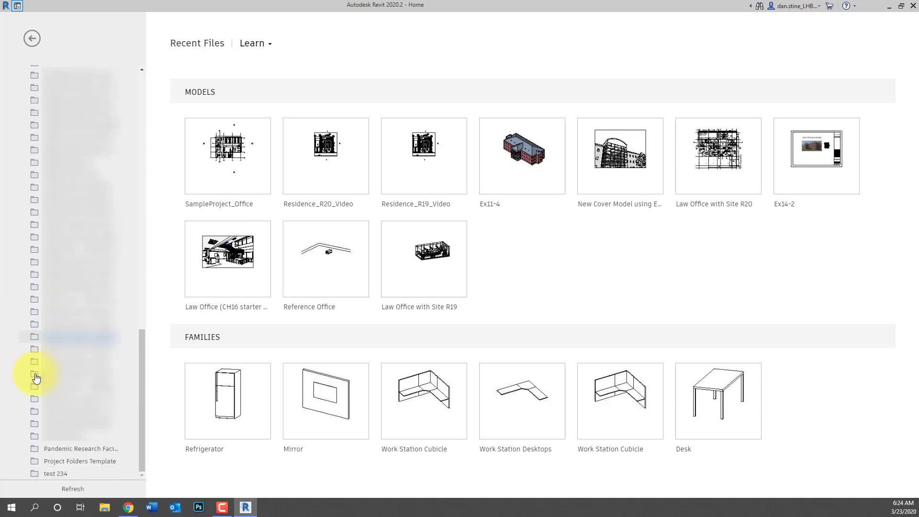
click(76, 450)
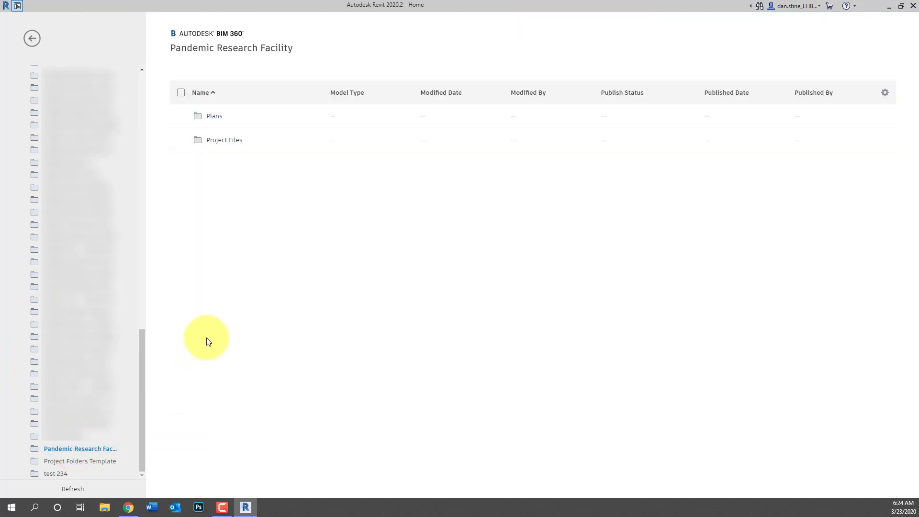
click(217, 141)
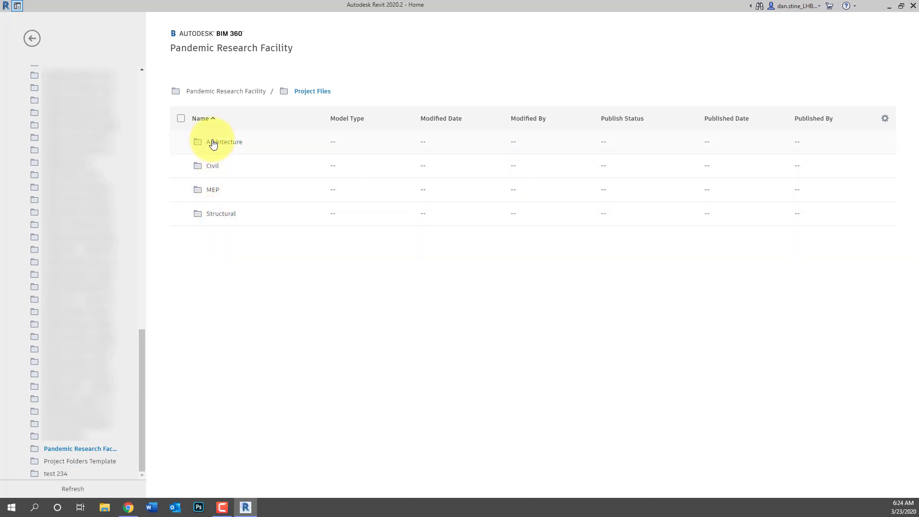
click(217, 144)
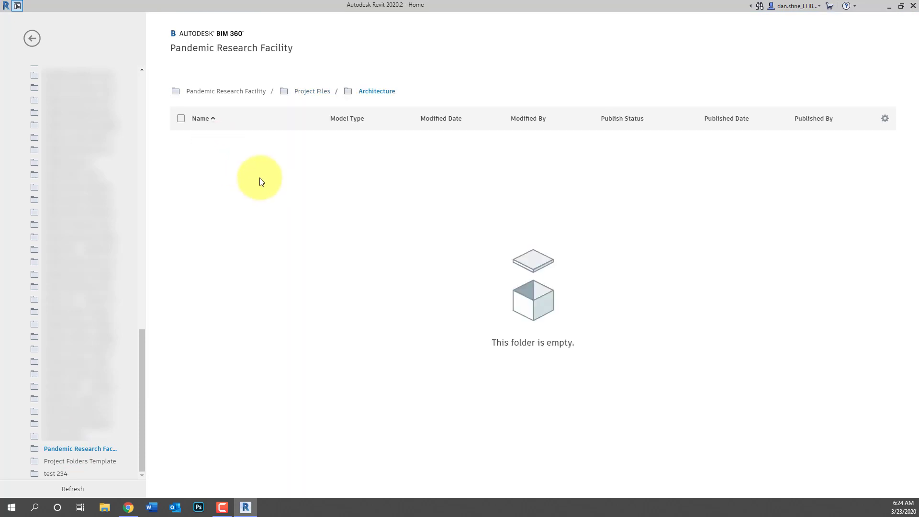
click(32, 41)
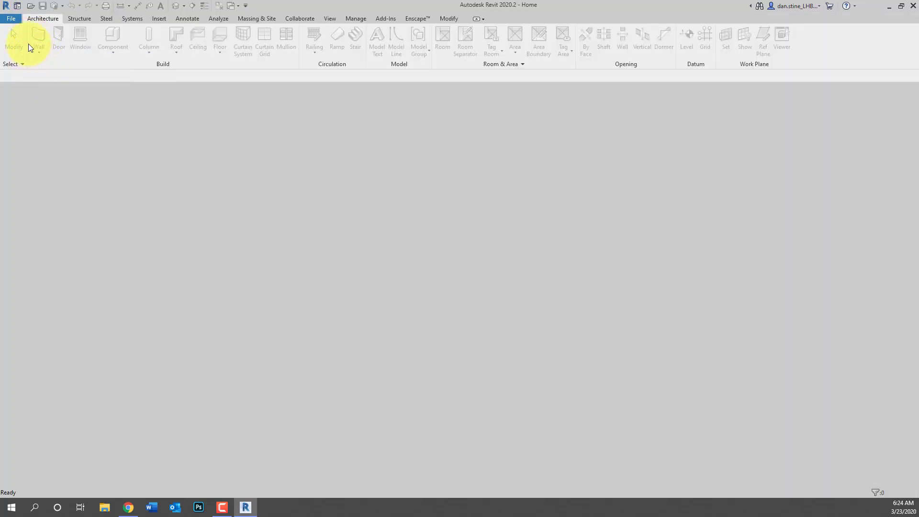
Create a new project from the Architectural Template
click(11, 21)
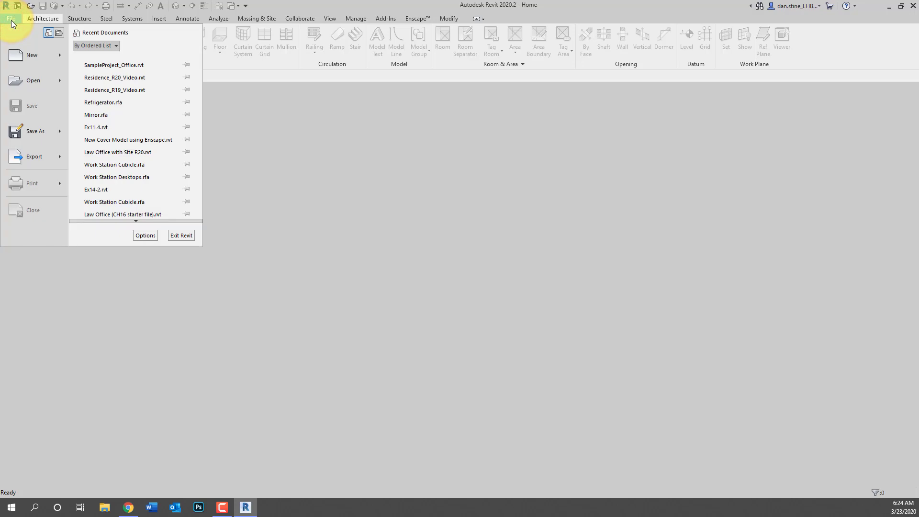
mouse_move(32, 55)
click(91, 55)
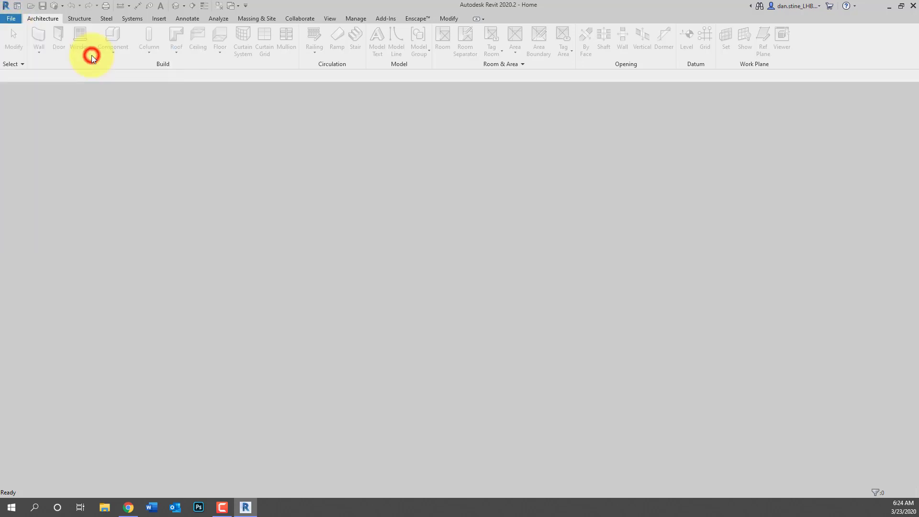
click(433, 233)
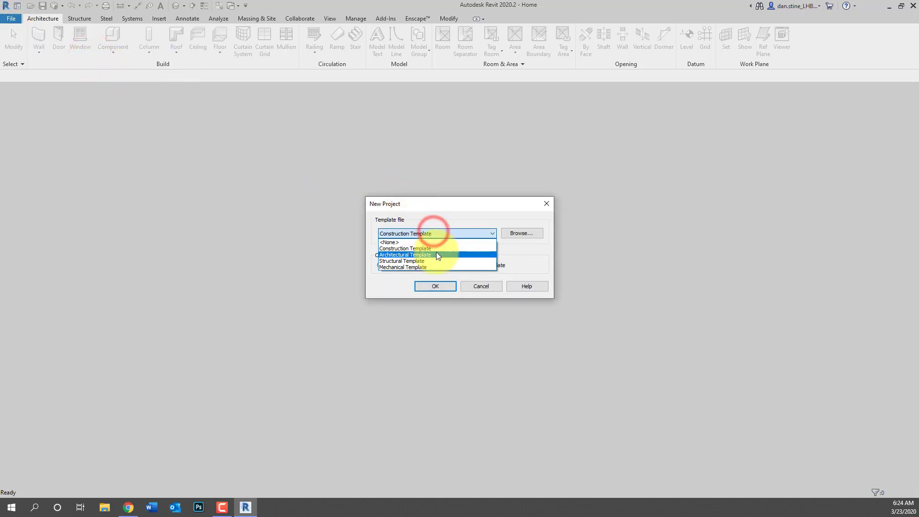
click(437, 254)
click(443, 287)
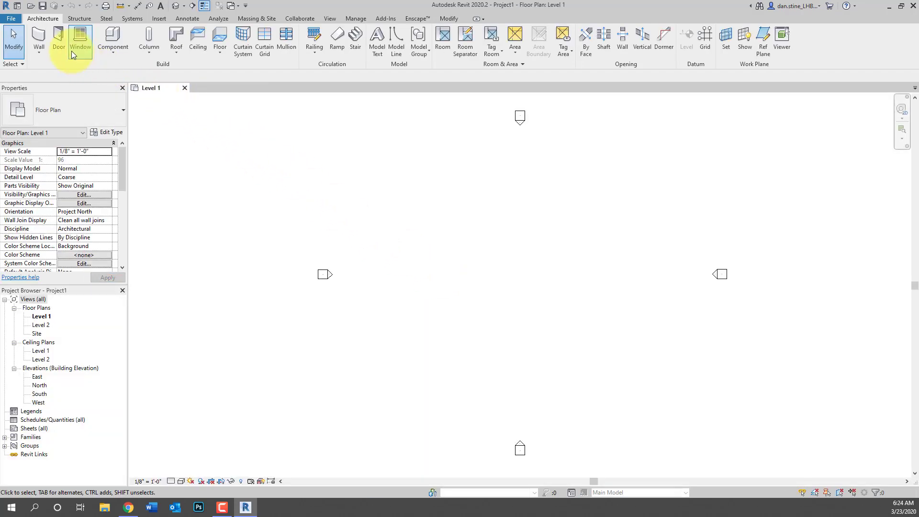
Draw a rectangle of four walls on Level 1 and place a door in the bottom wall
click(38, 36)
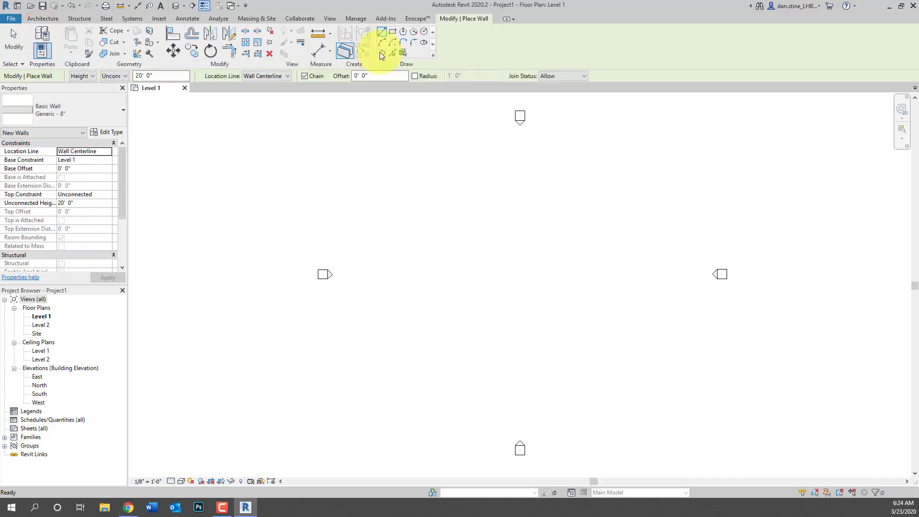
click(392, 31)
click(473, 210)
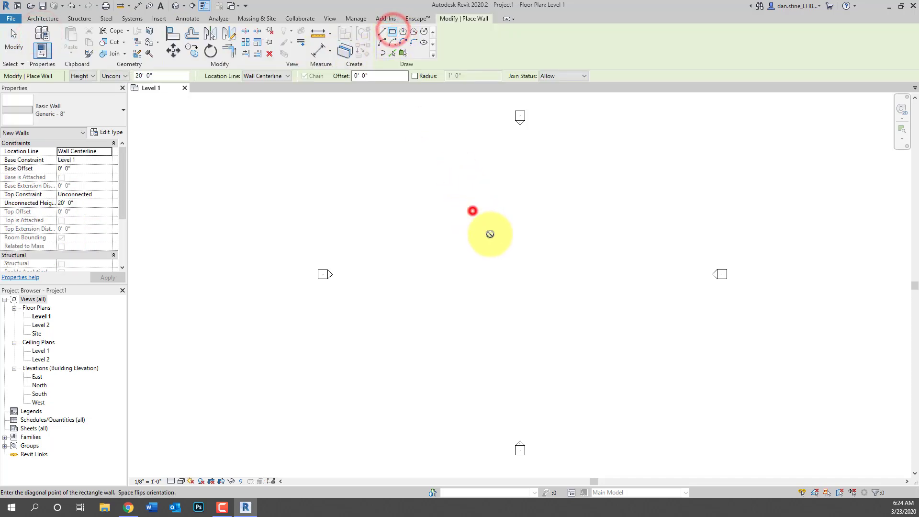
click(544, 273)
click(15, 39)
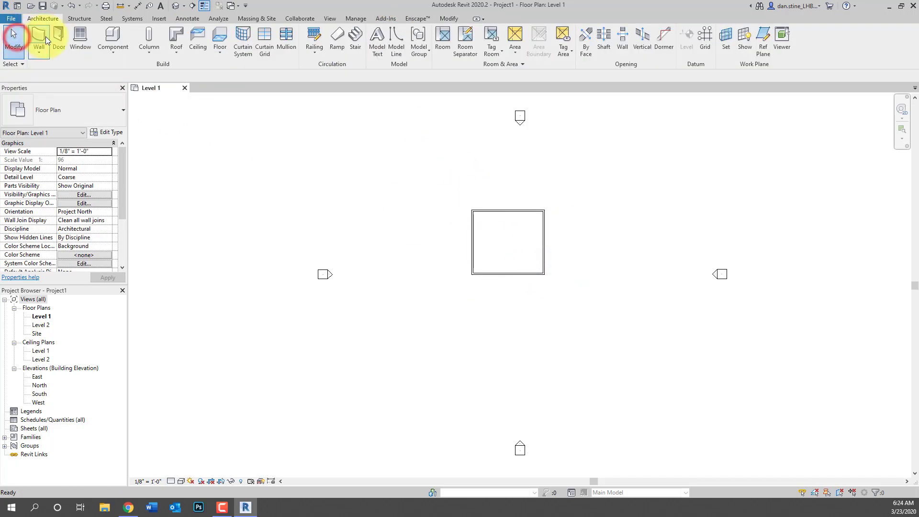
click(57, 39)
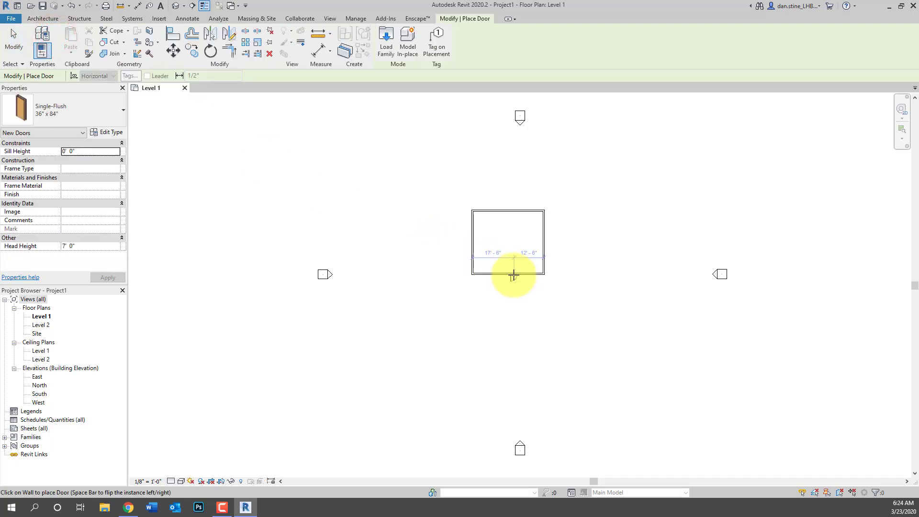
click(512, 275)
Save the room model as Pandemic Research Facility A20.rvt in the BIM 360 Design Example folder
click(18, 42)
key(ctrl+s)
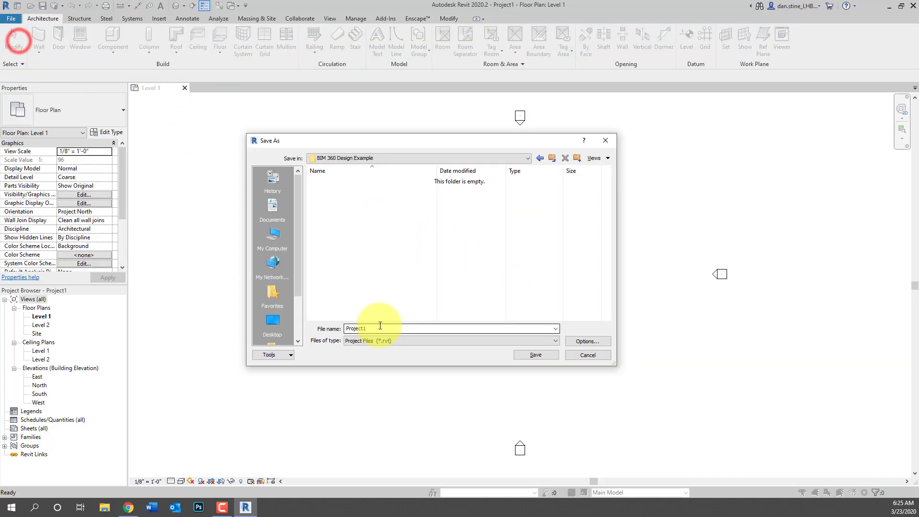
double_click(380, 329)
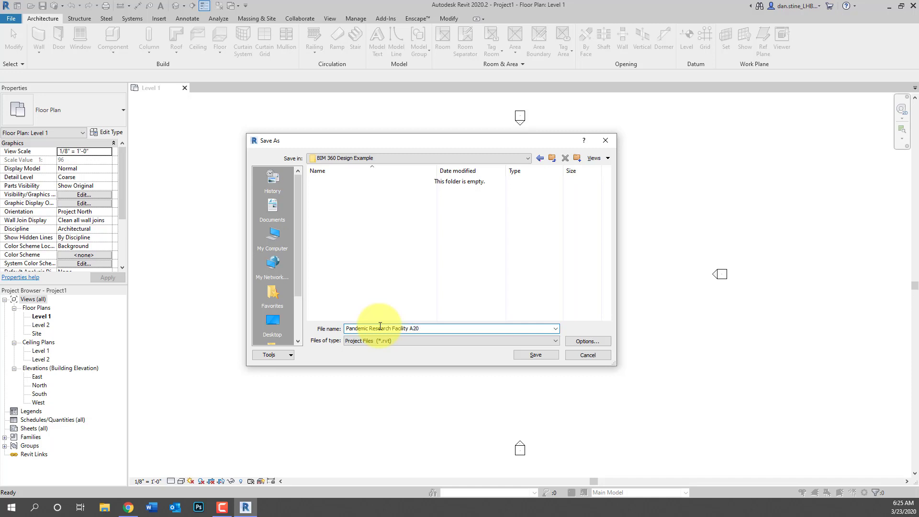
click(532, 354)
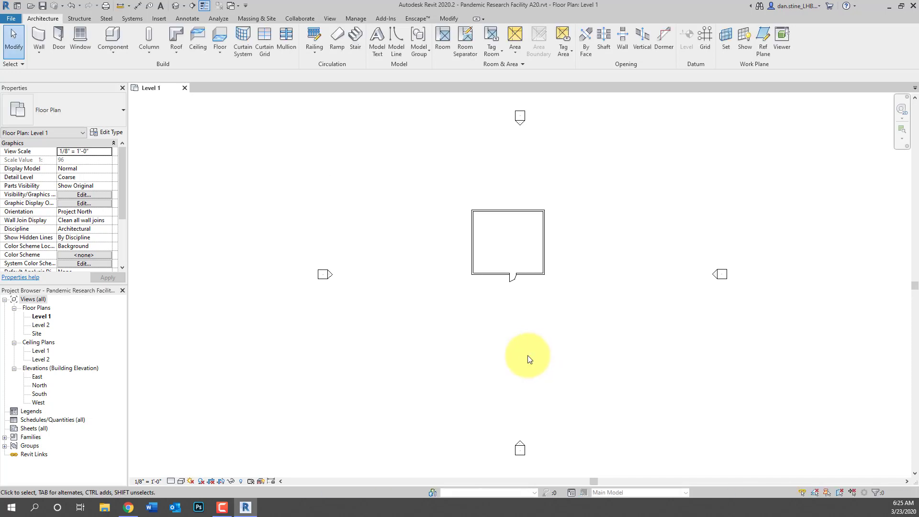
Enable worksharing with the default worksets and Workset1 active, then save as the central model
click(300, 19)
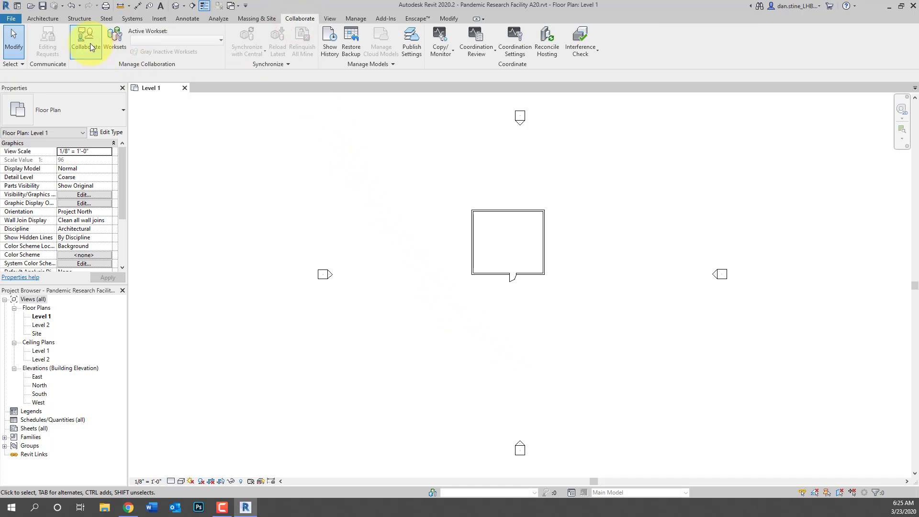
click(114, 40)
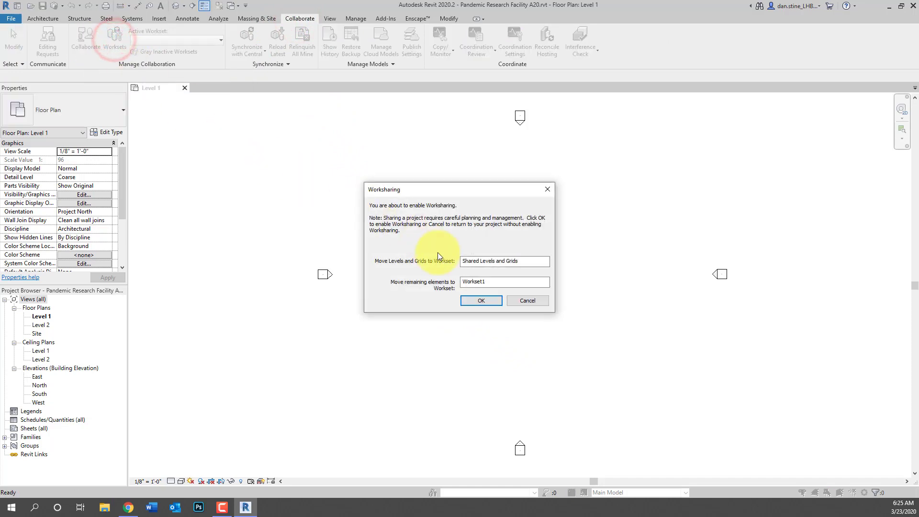
click(481, 302)
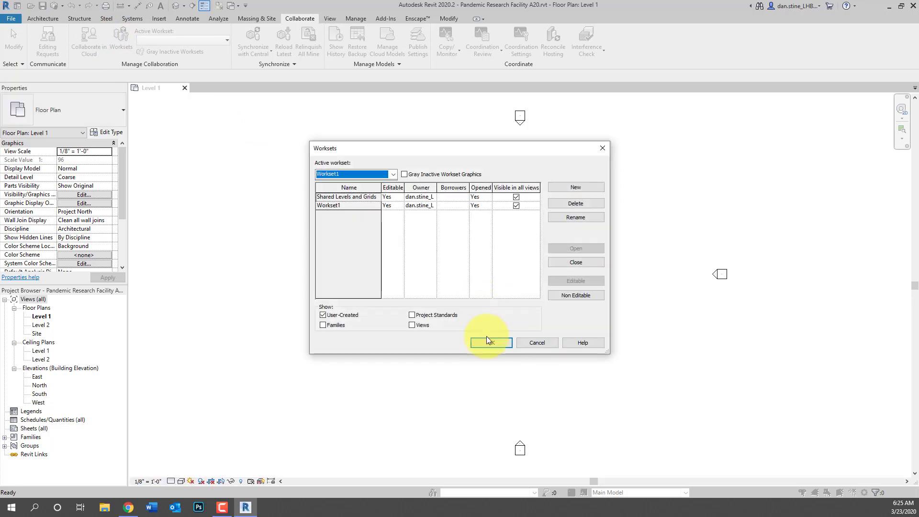
click(488, 342)
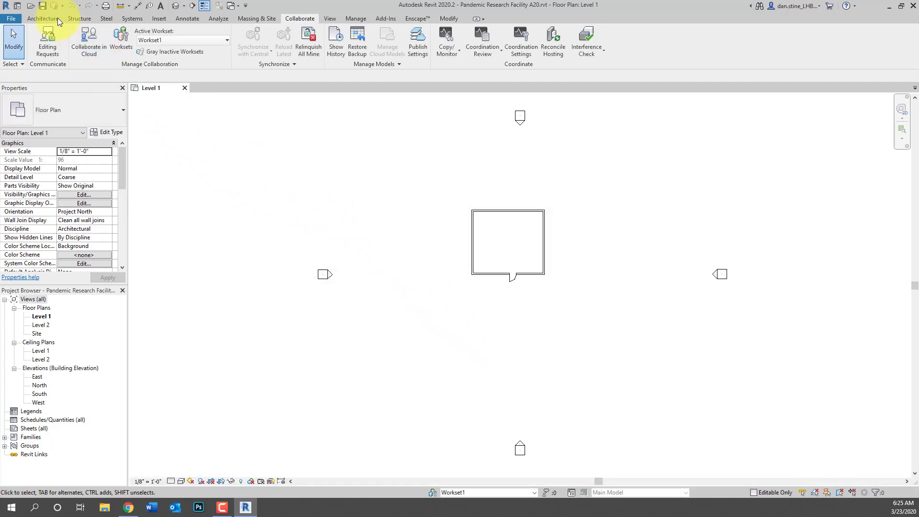
click(44, 6)
click(471, 284)
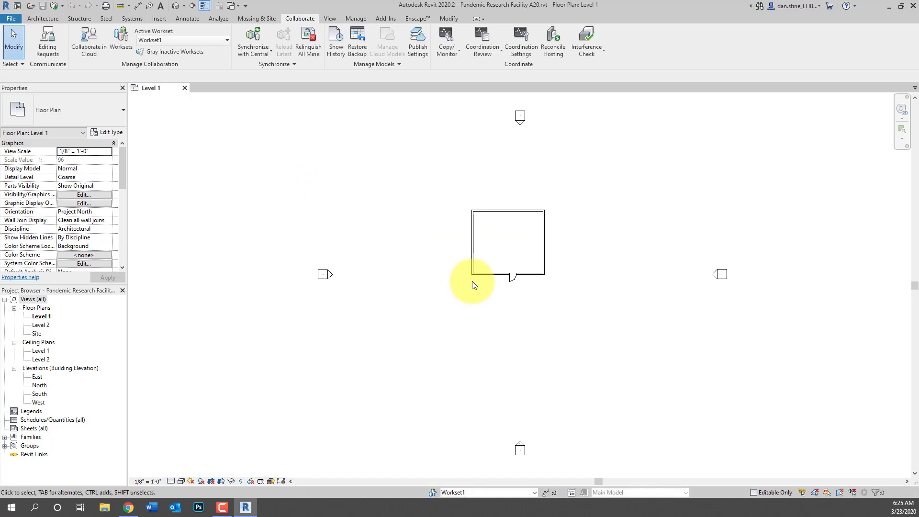
Close the project and reopen Pandemic Research Facility A20 from Recent Files as a new local copy
click(185, 90)
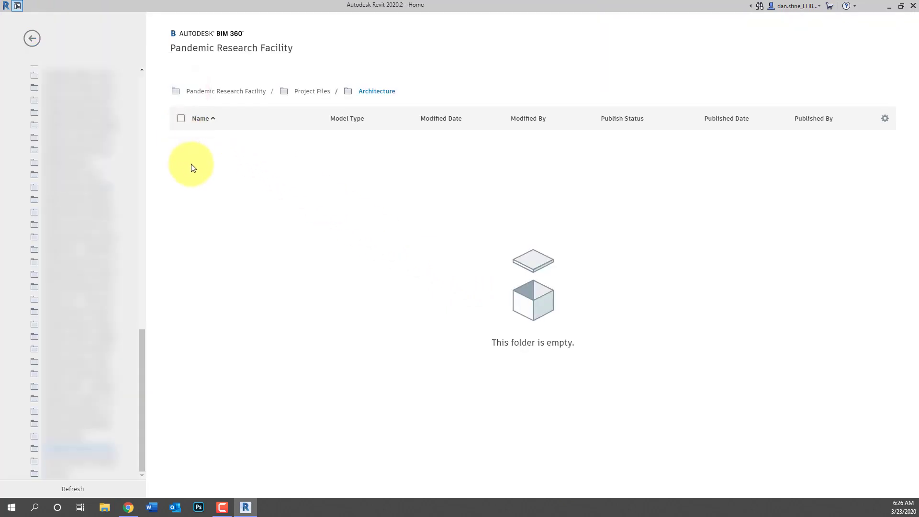
click(32, 39)
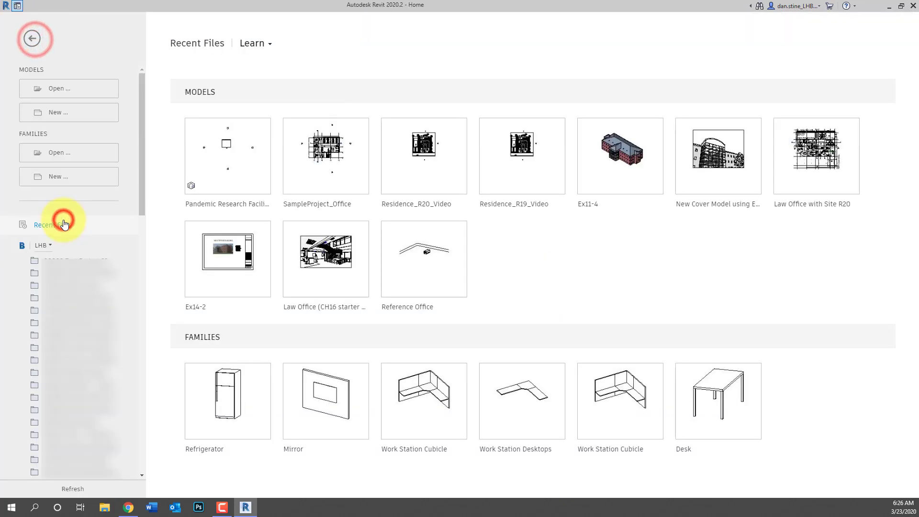
mouse_move(230, 161)
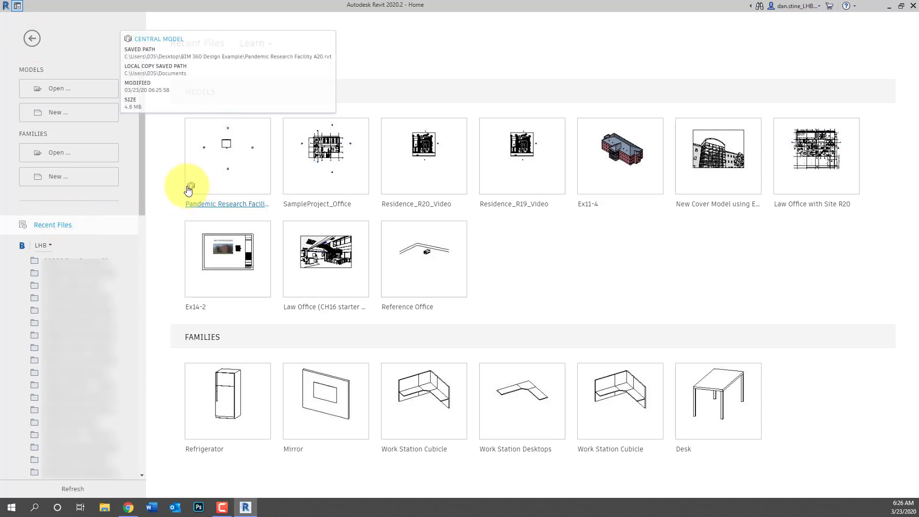
click(218, 186)
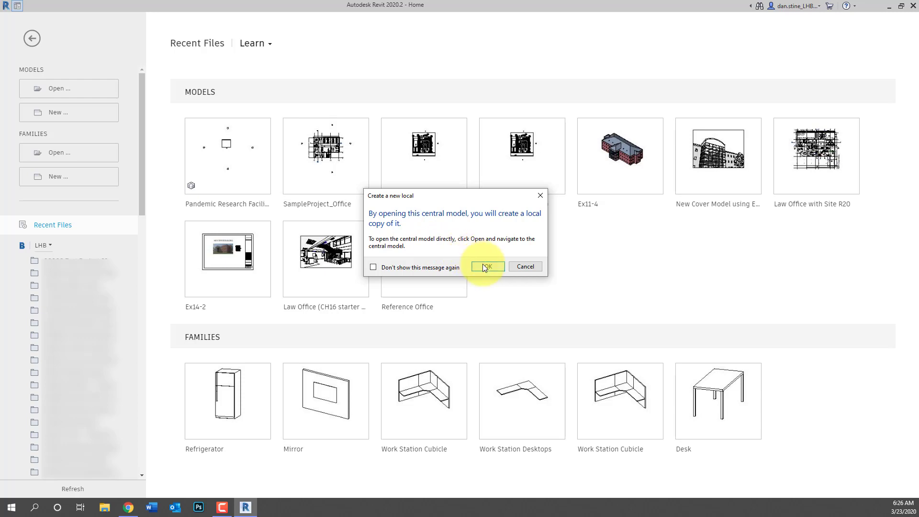
click(485, 266)
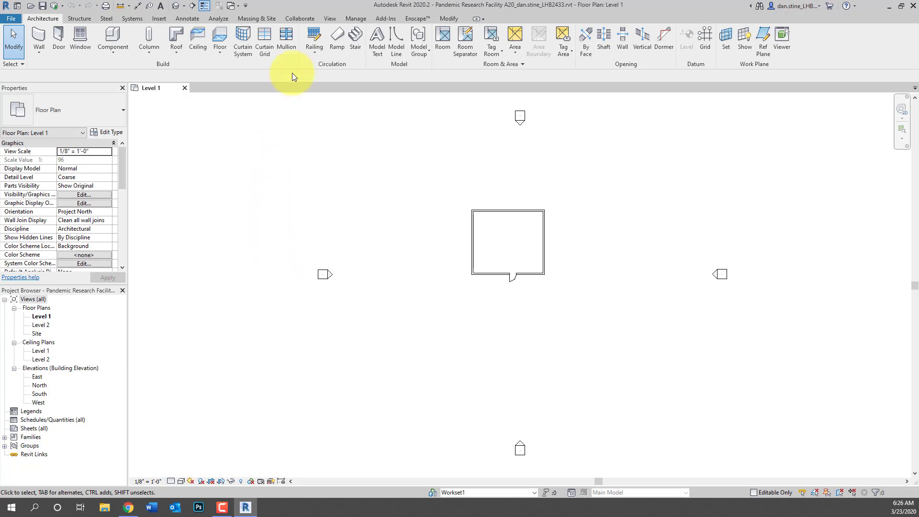
click(303, 20)
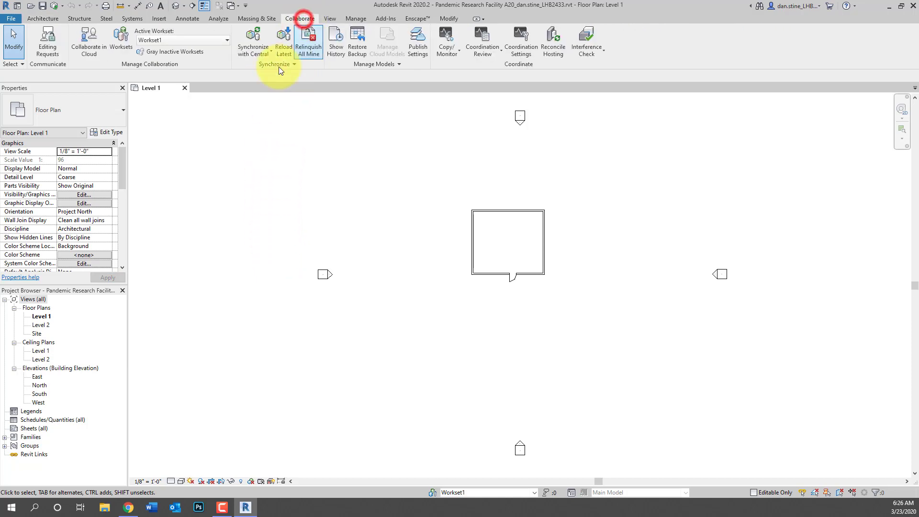
Start Collaborate in Cloud, save the model, and pick the Pandemic Research Facility project in the LHB hub
click(91, 47)
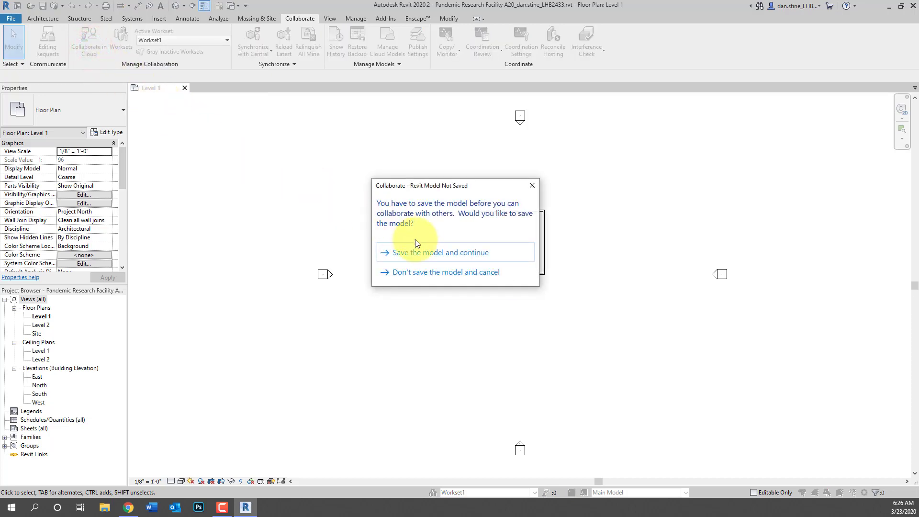
click(426, 251)
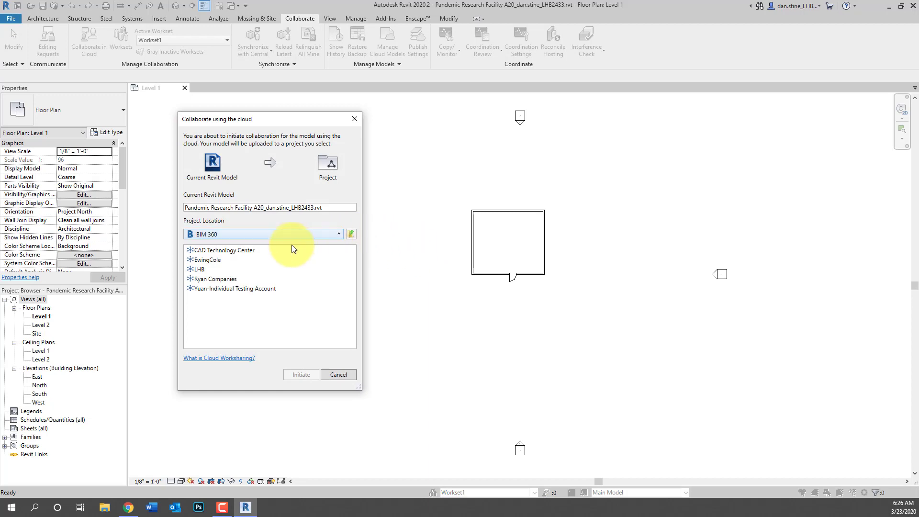
double_click(209, 268)
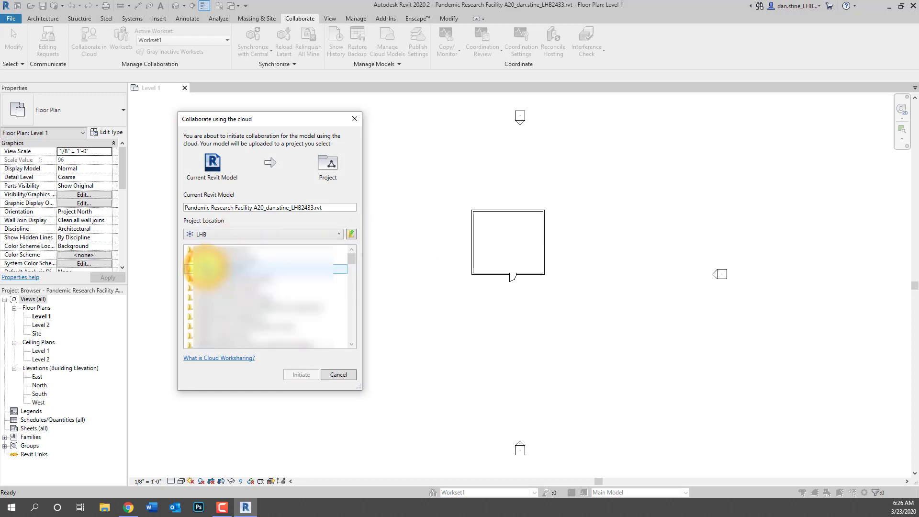
drag(349, 259, 253, 331)
click(226, 318)
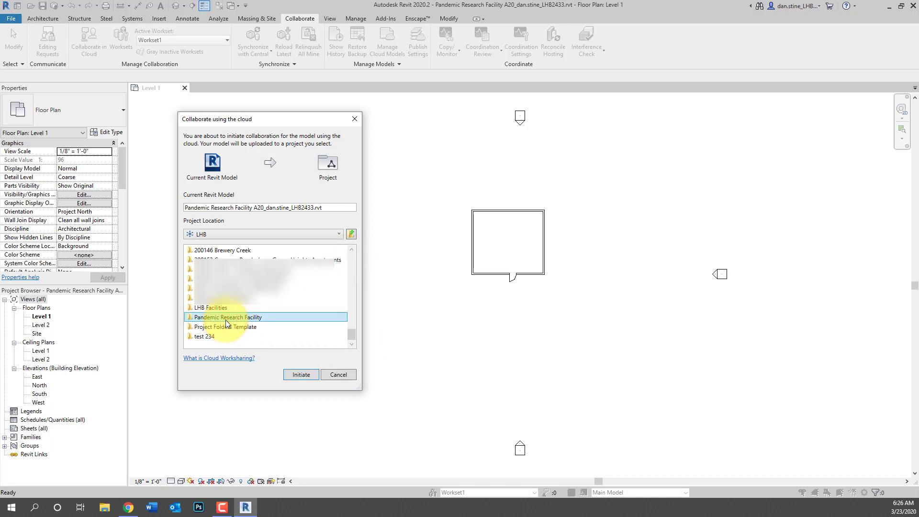
Target Project Files > Architecture, name the model Pandemic Research Facility A20.rvt, and initiate the upload
double_click(225, 320)
double_click(211, 260)
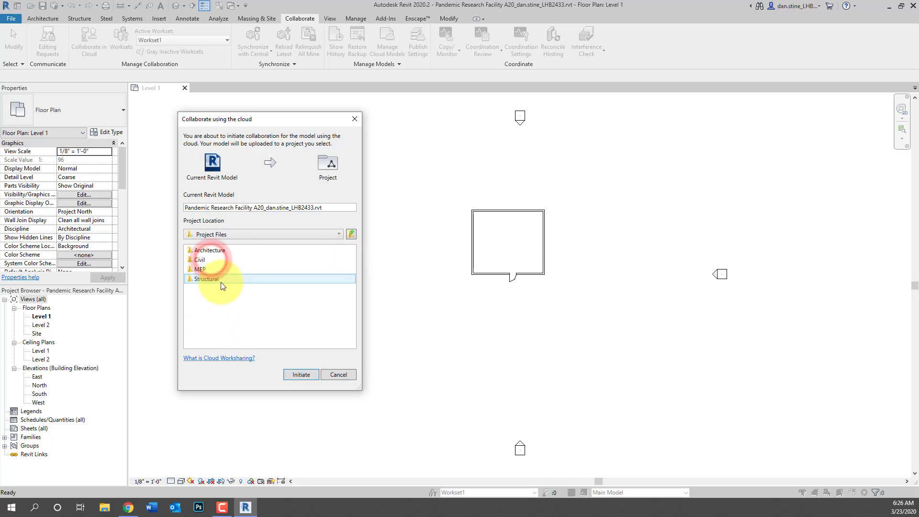
double_click(211, 253)
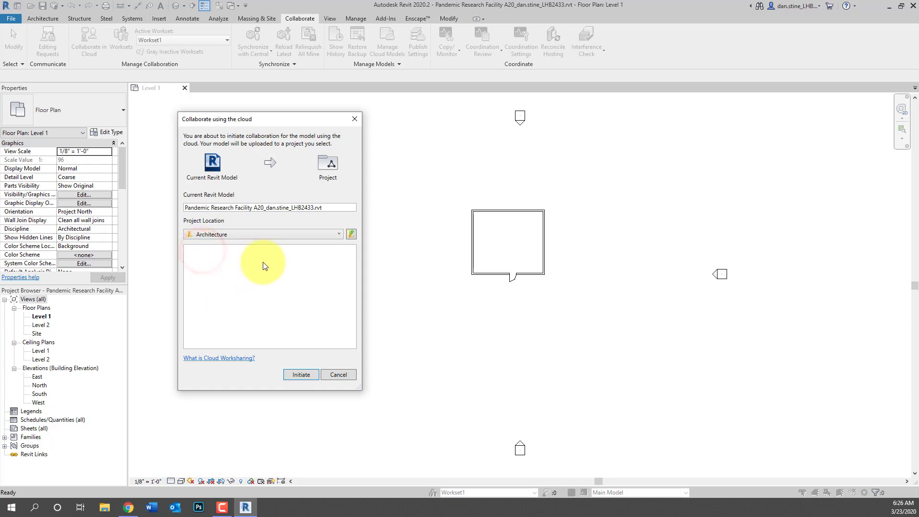
click(316, 208)
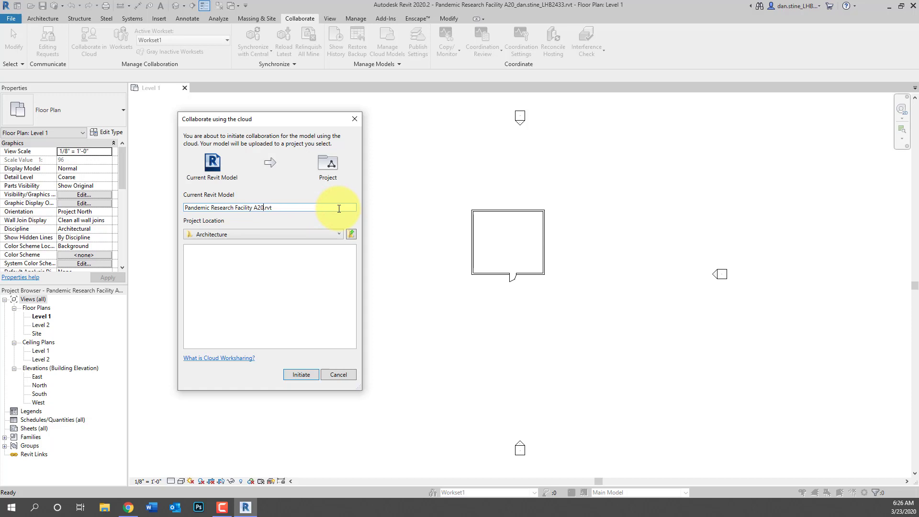
click(310, 373)
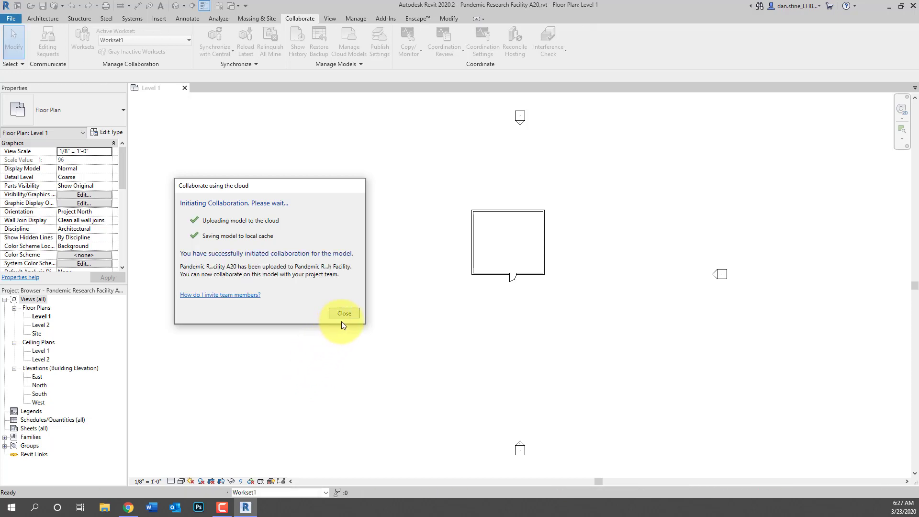
Dismiss the upload confirmation and run Synchronize with Central on the cloud model
click(345, 314)
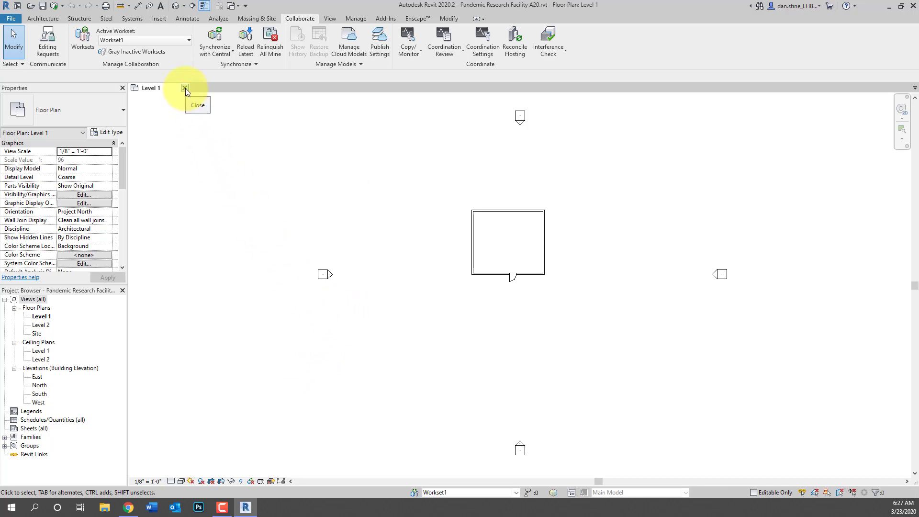
click(55, 8)
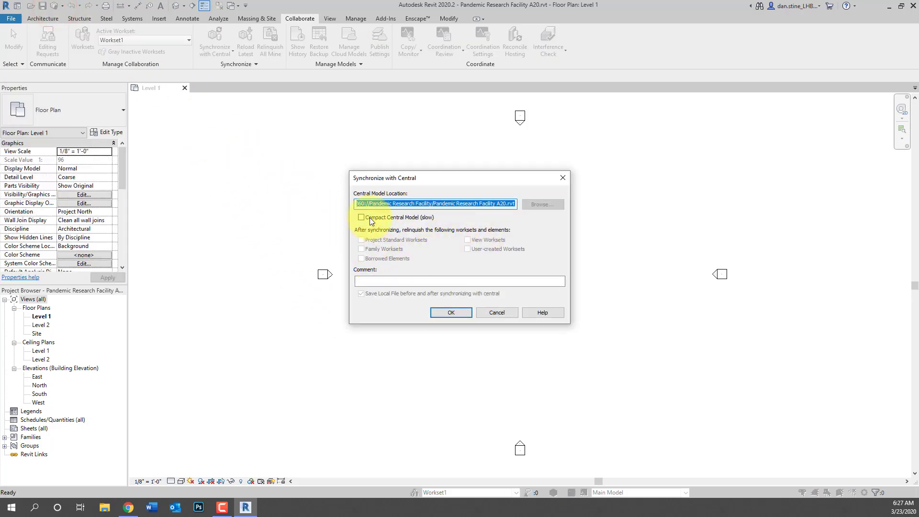
drag(373, 205, 328, 206)
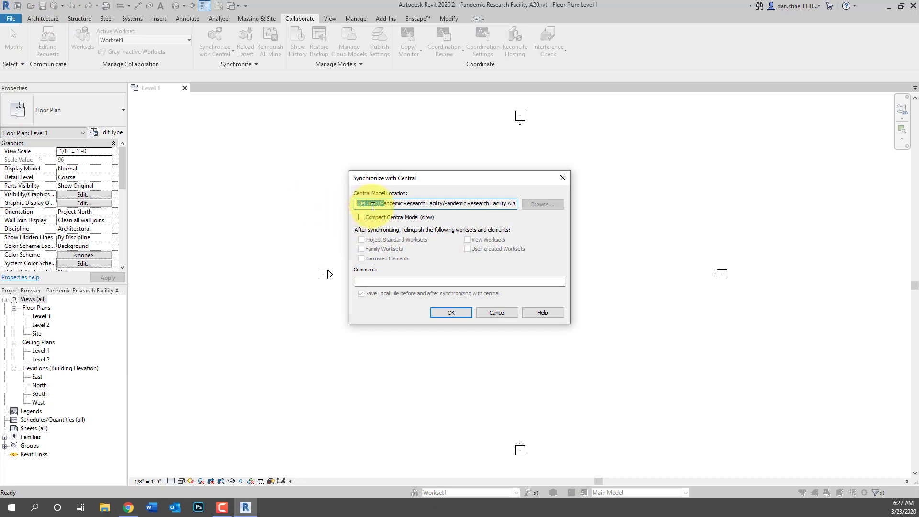
click(450, 311)
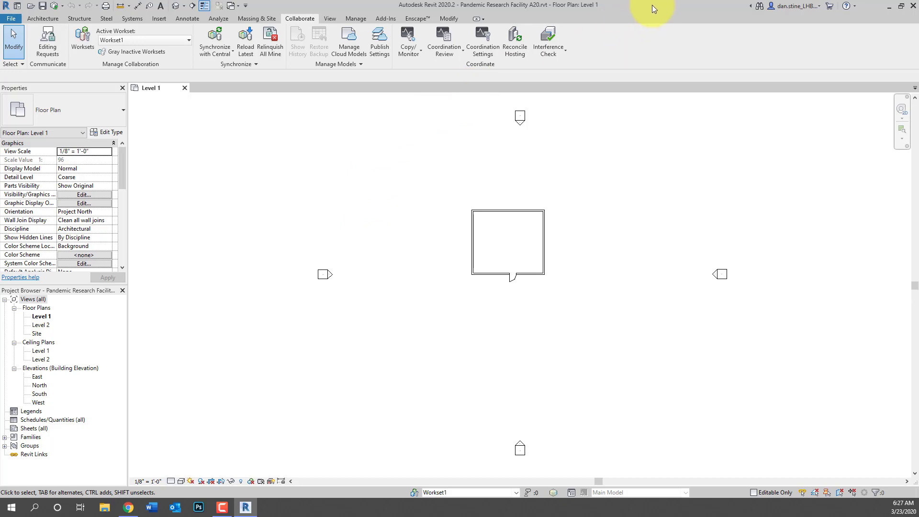
Close Revit and open the Architecture folder in BIM 360 Document Management
click(913, 7)
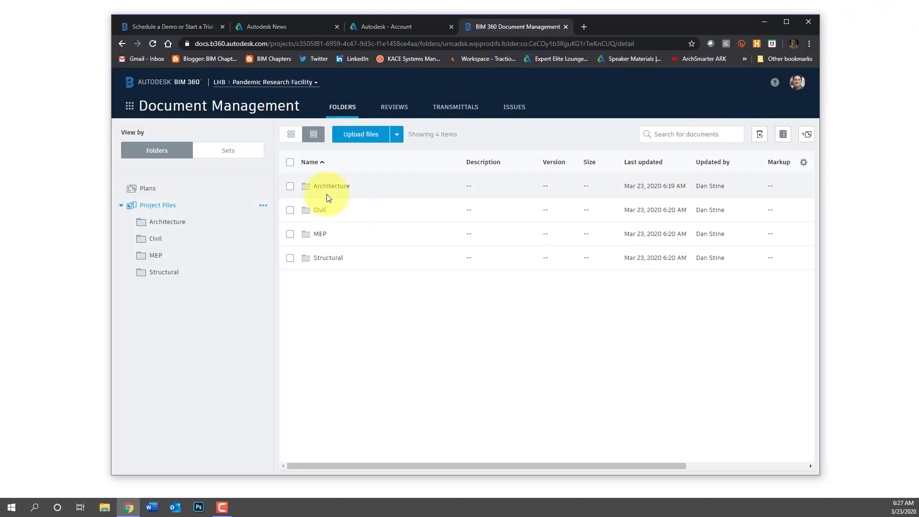
click(325, 187)
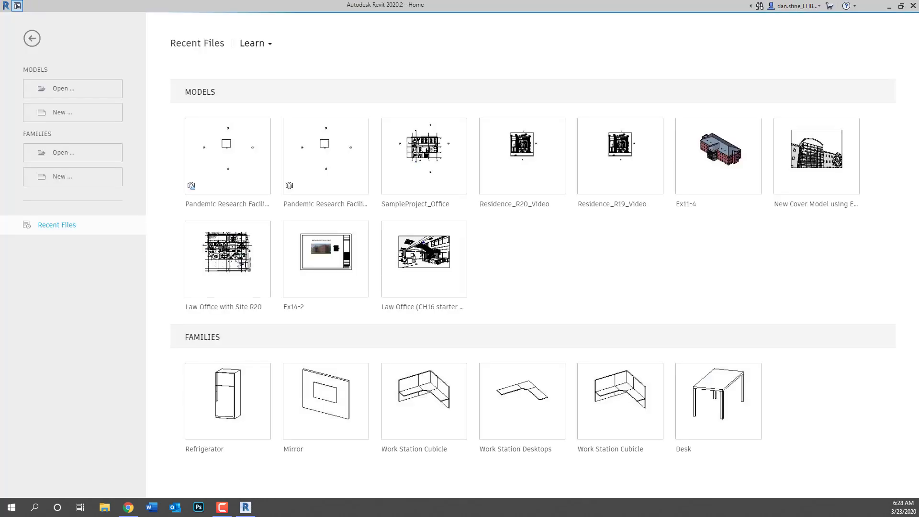
From the Home screen, open Pandemic Research Facility > Project Files > Architecture > Pandemic Research Facility A20
mouse_move(191, 185)
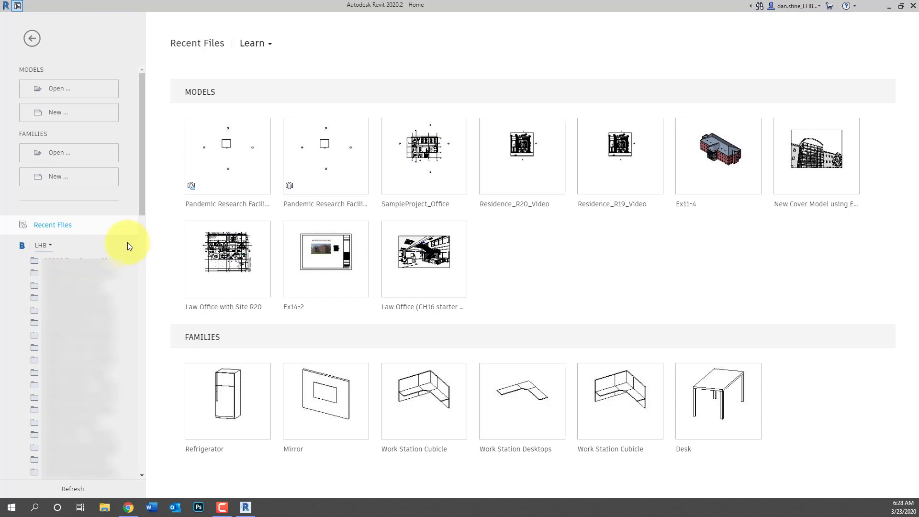
scroll(126, 268, down, 10)
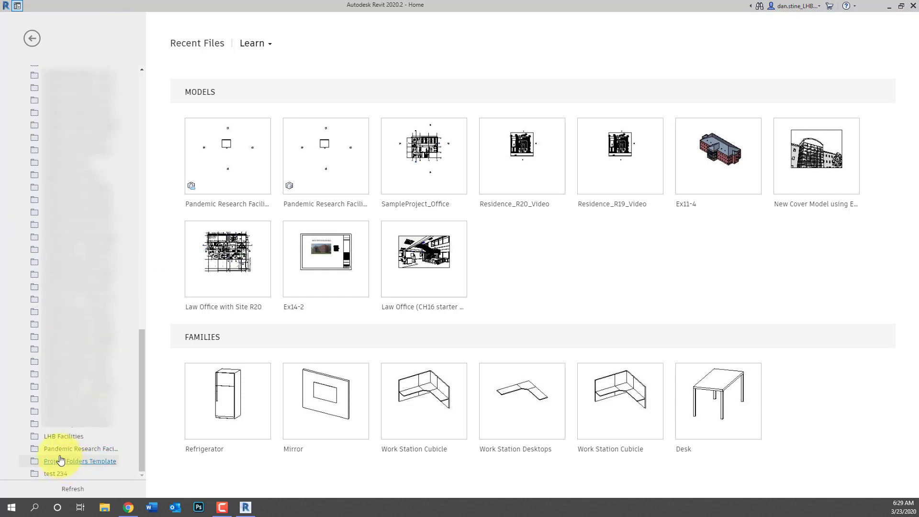
click(57, 448)
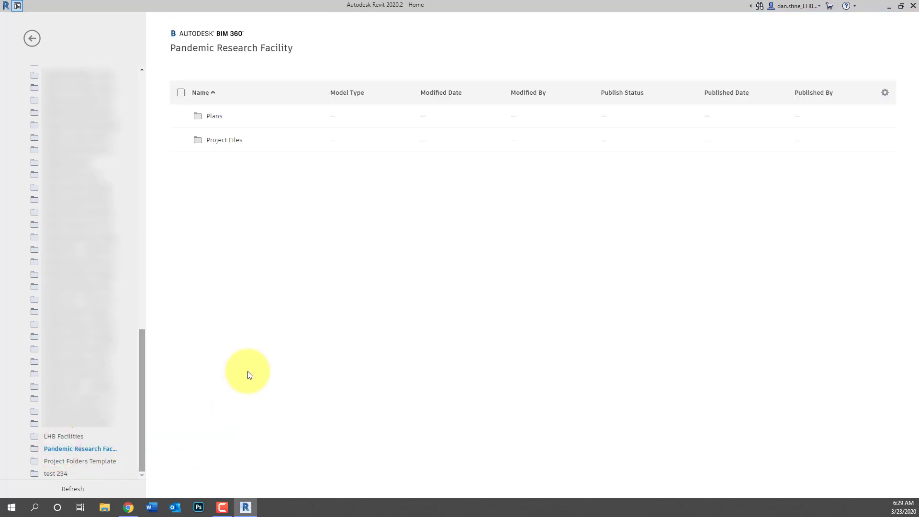
click(229, 140)
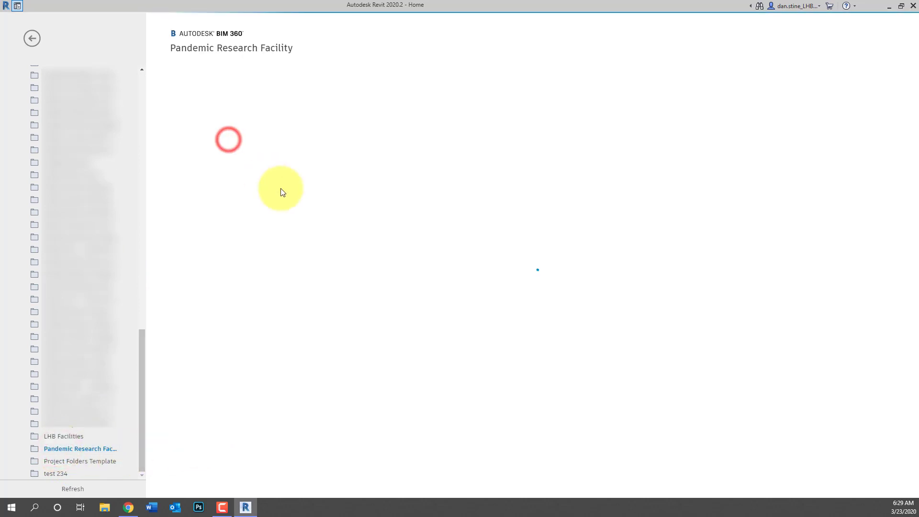
click(227, 144)
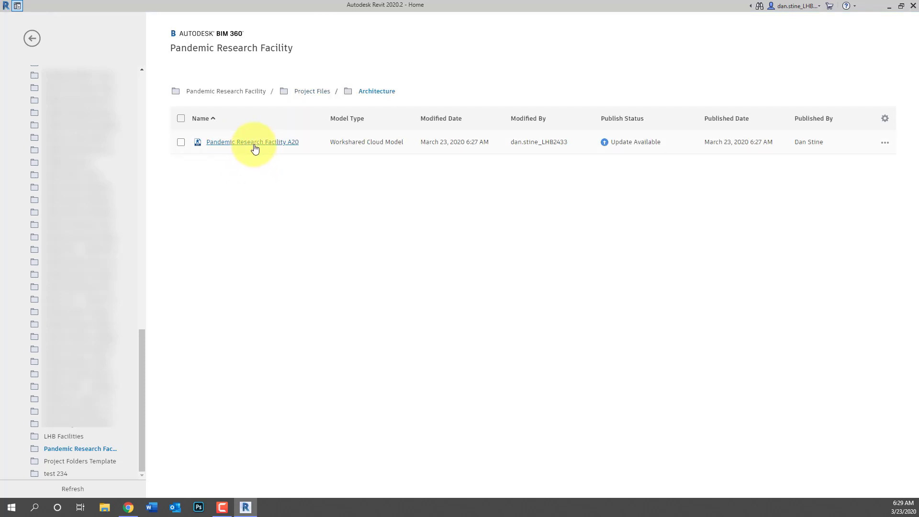
click(254, 145)
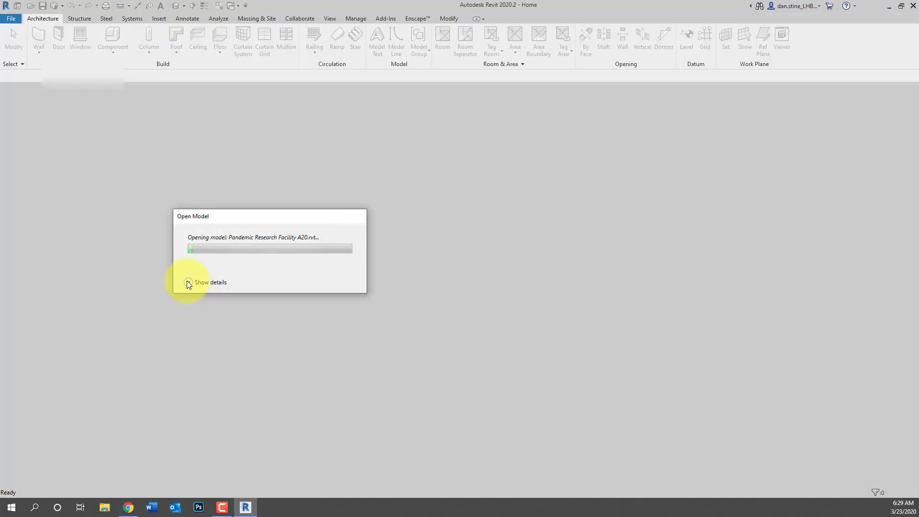
Let the cloud model finish loading and reposition the room in the Level 1 plan
click(188, 282)
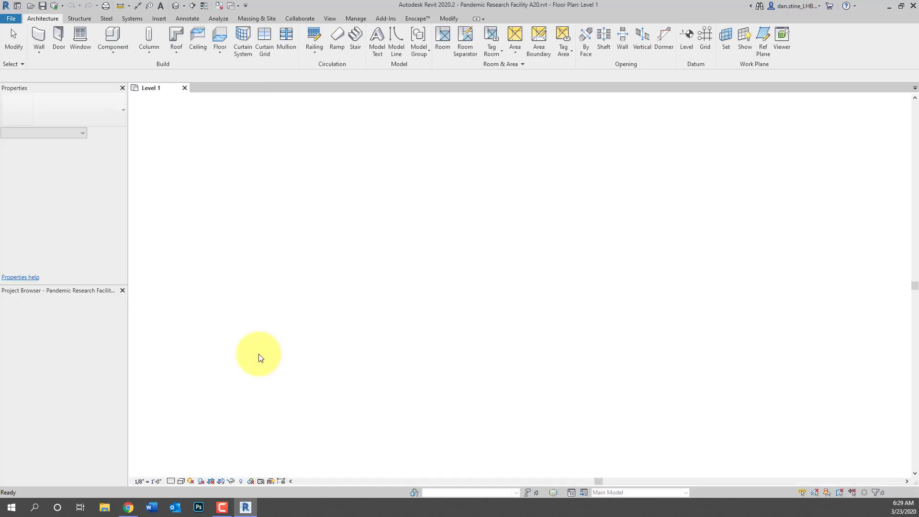
scroll(519, 256, up, 4)
middle_drag(521, 255, 452, 308)
Start Link Revit and browse Project Files > MEP for a model to link
click(161, 20)
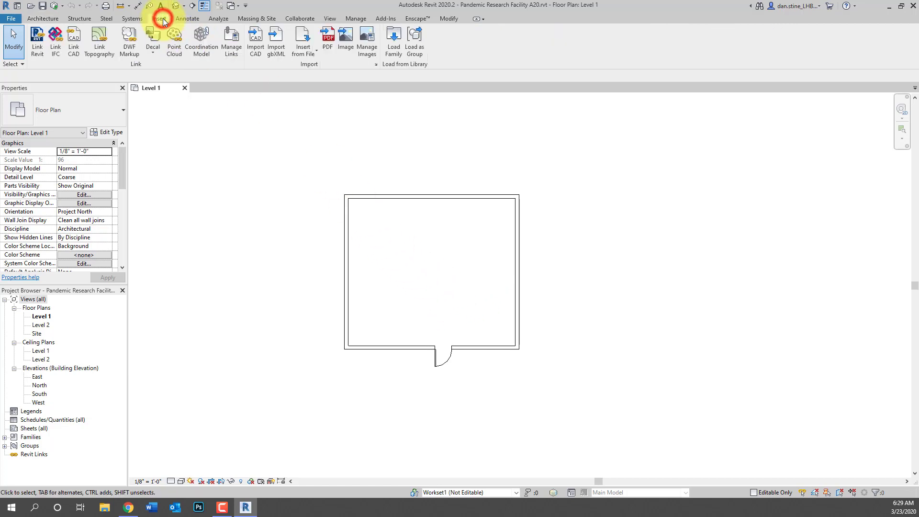
click(38, 50)
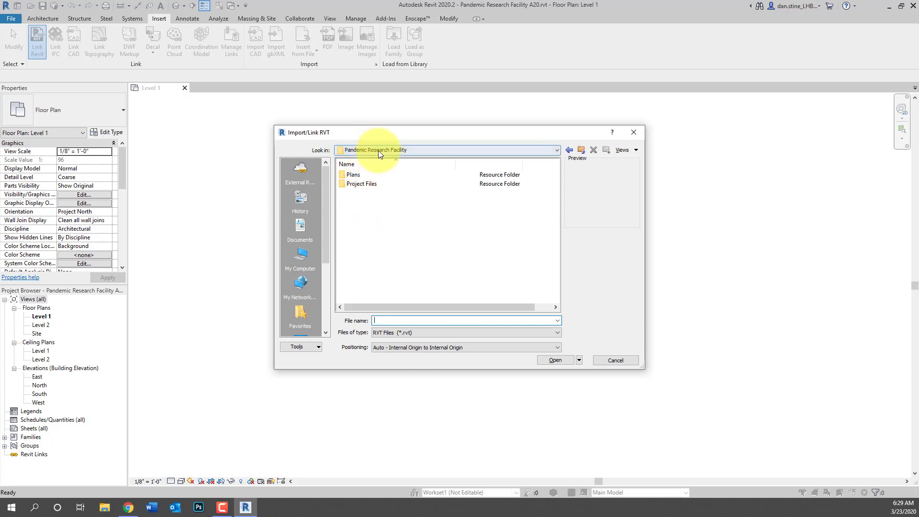
double_click(359, 184)
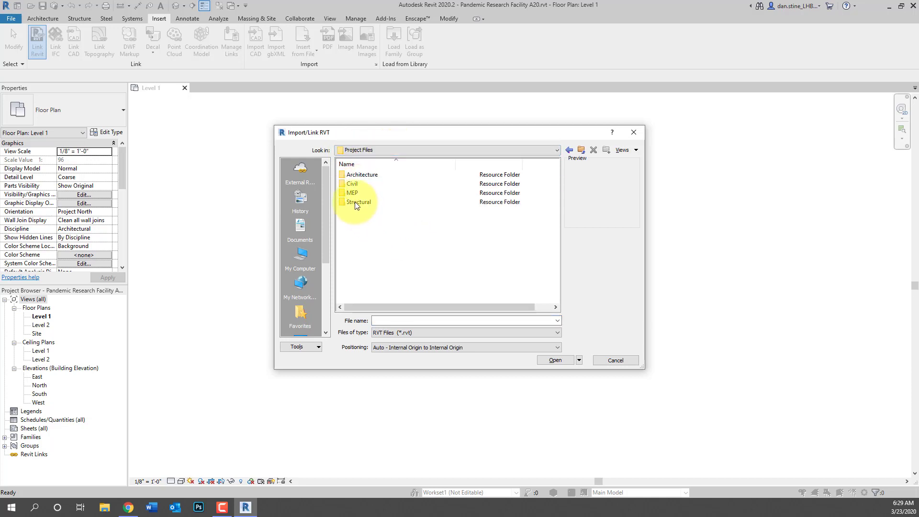
double_click(352, 193)
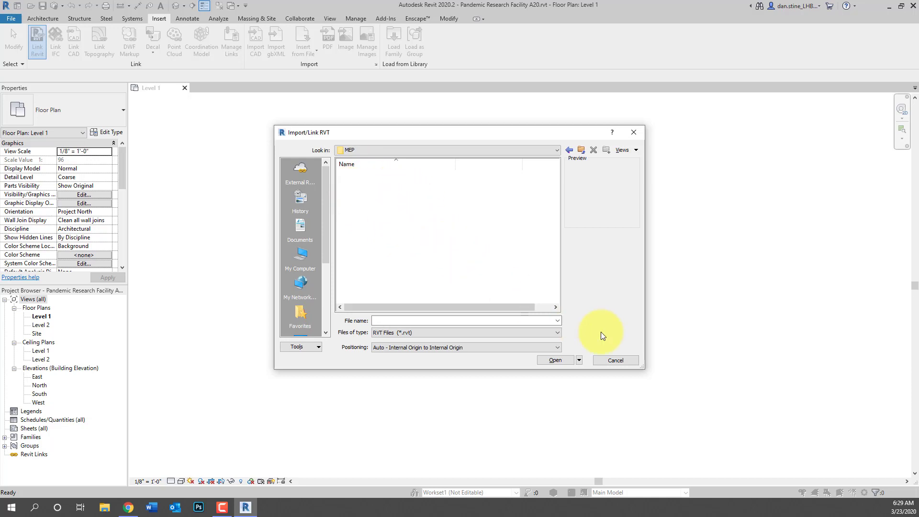
Cancel linking and draw a horizontal interior wall between the room's left and right walls
click(622, 360)
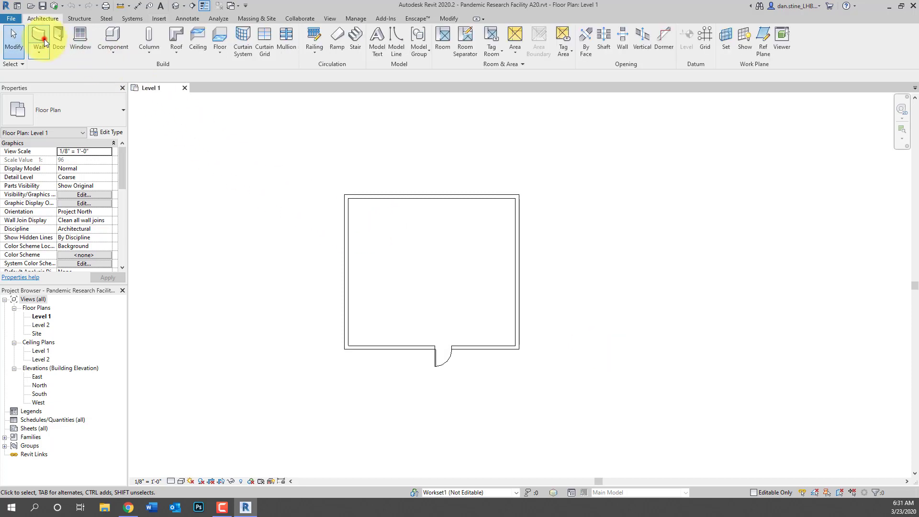
click(45, 44)
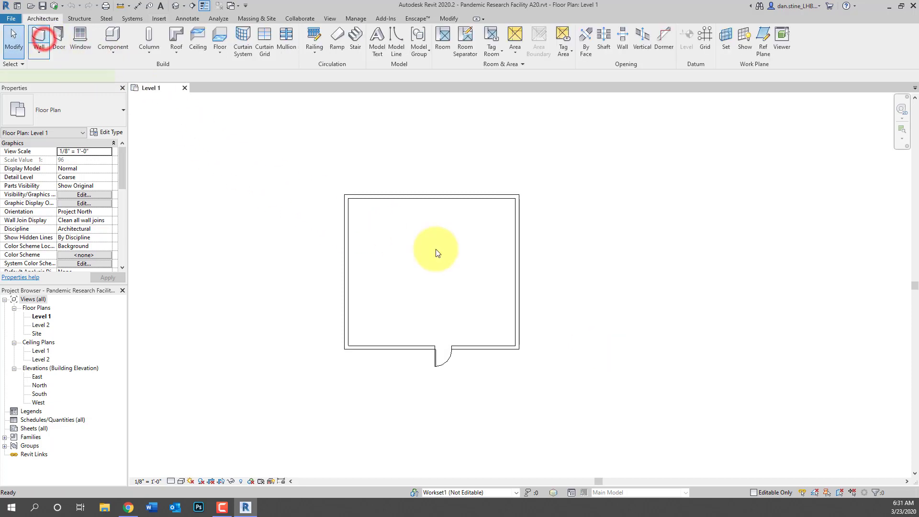
click(350, 232)
click(515, 232)
key(Escape)
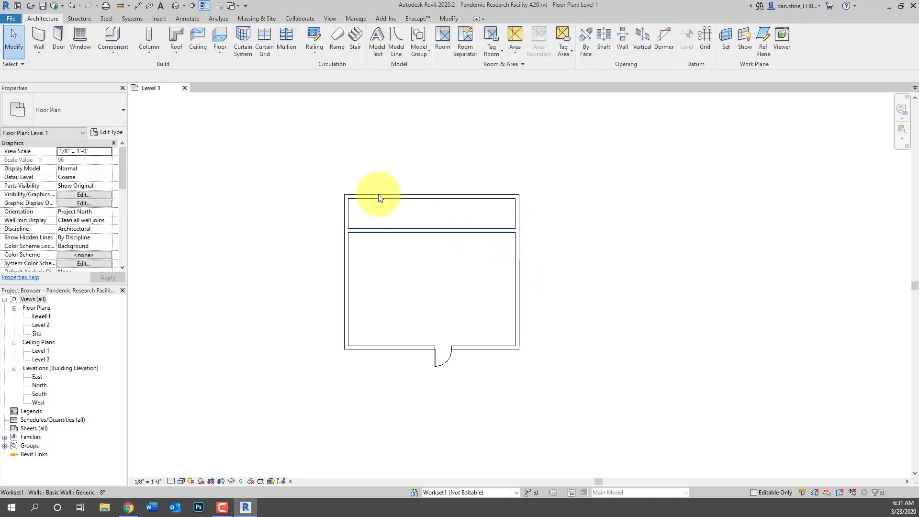
Place two doors in the new wall and synchronize the changes with the cloud central model
click(59, 37)
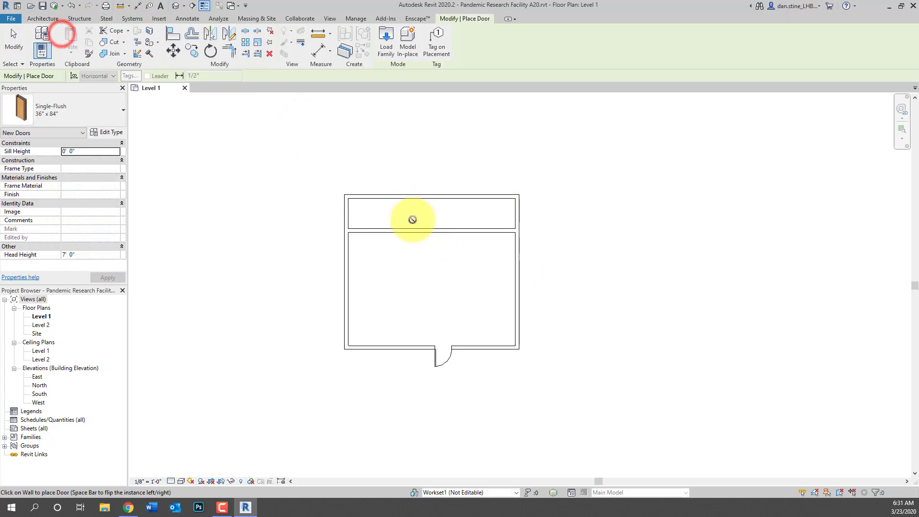
click(386, 232)
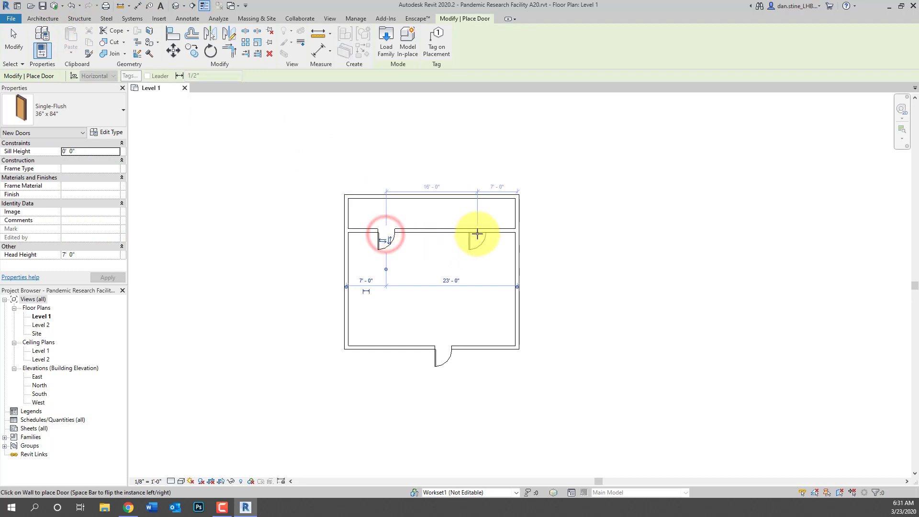
click(477, 234)
key(Escape)
key(Escape)
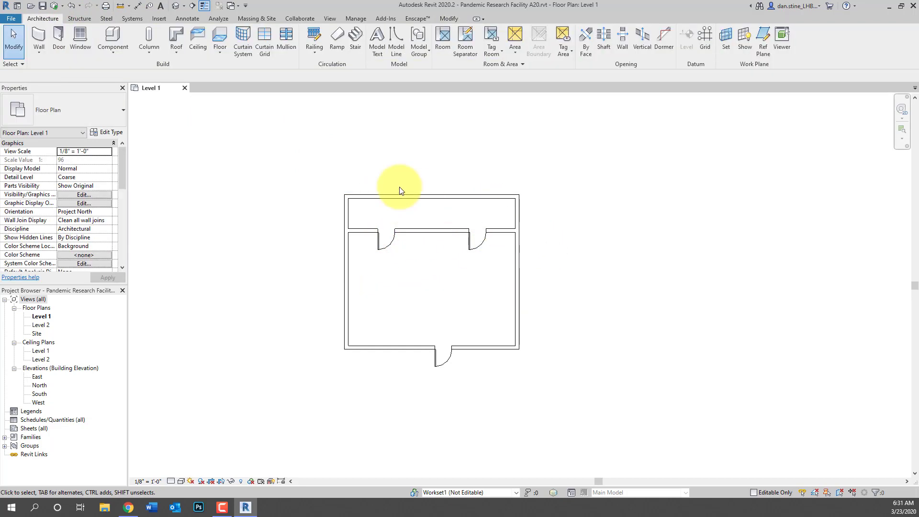
click(66, 6)
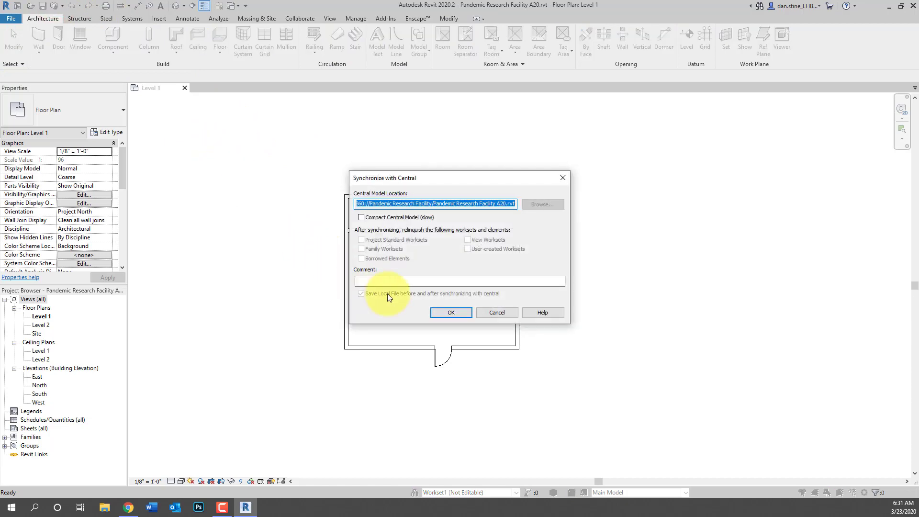
click(439, 312)
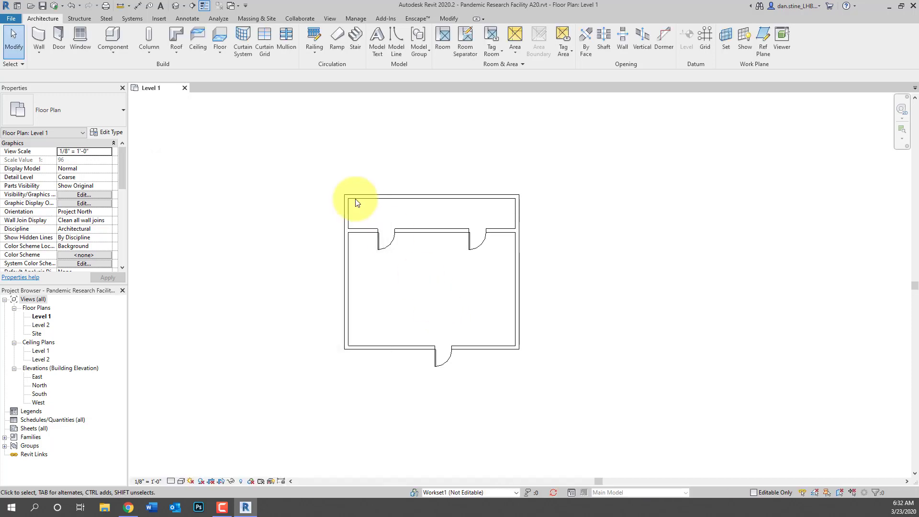
Close the Level 1 floor plan and confirm in BIM 360 that the A20 model is now V2
click(185, 88)
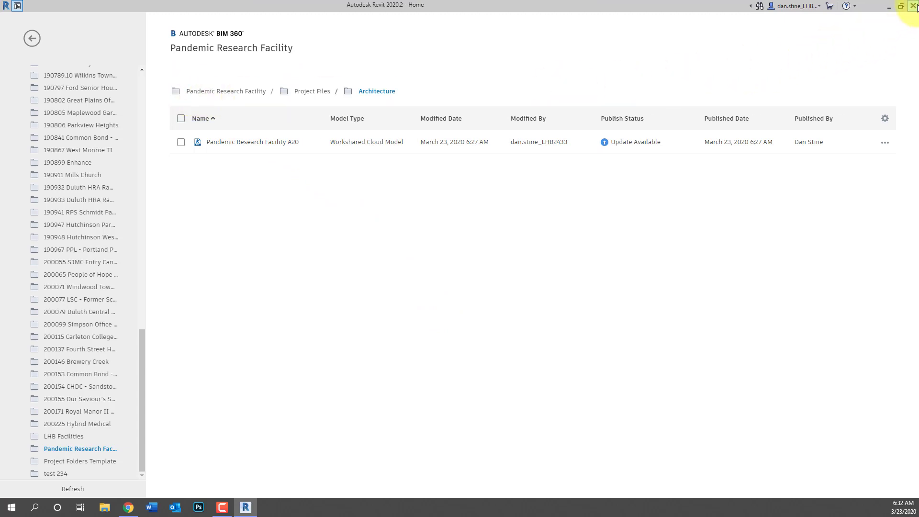
click(913, 5)
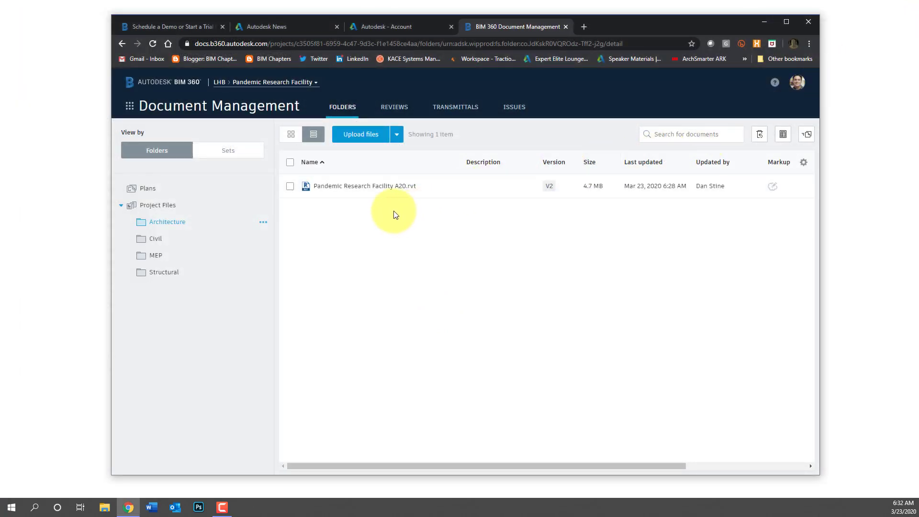
click(158, 206)
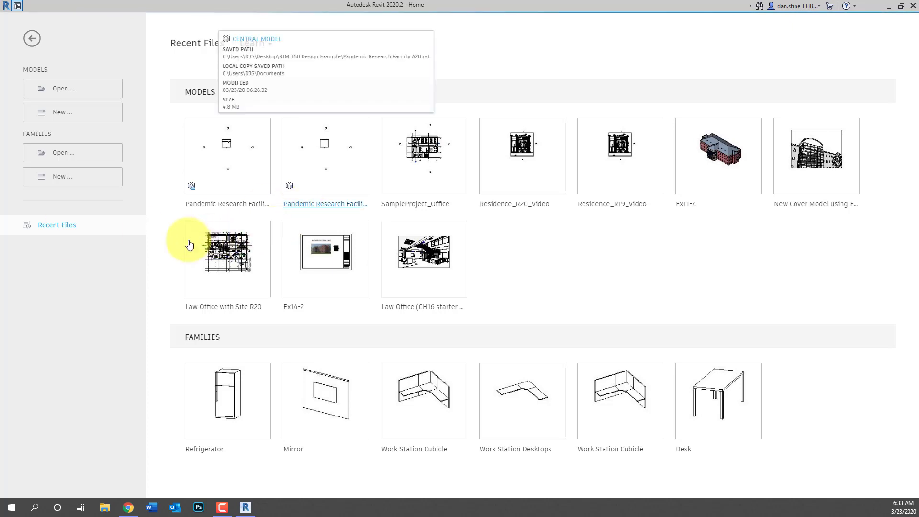
On Revit Home, browse Pandemic Research Facility > Project Files > Architecture and review the A20 model's opening options
mouse_move(238, 203)
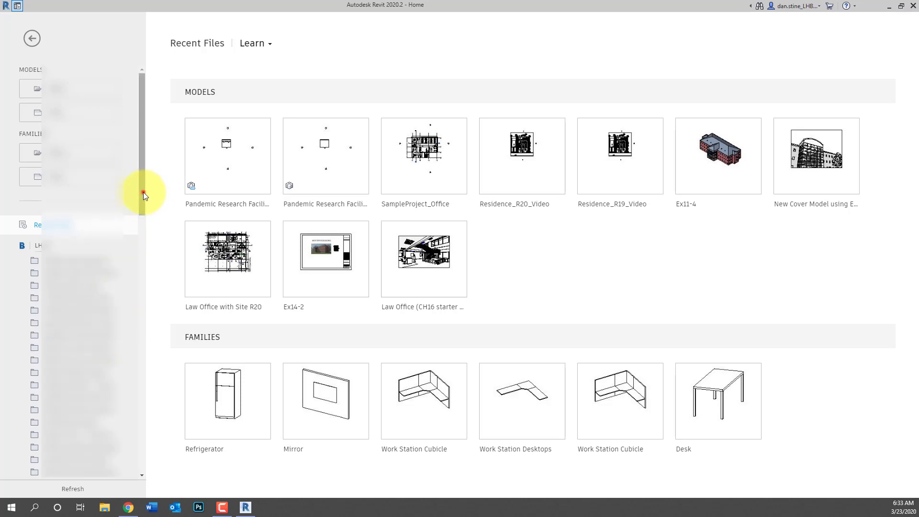
drag(143, 191, 150, 472)
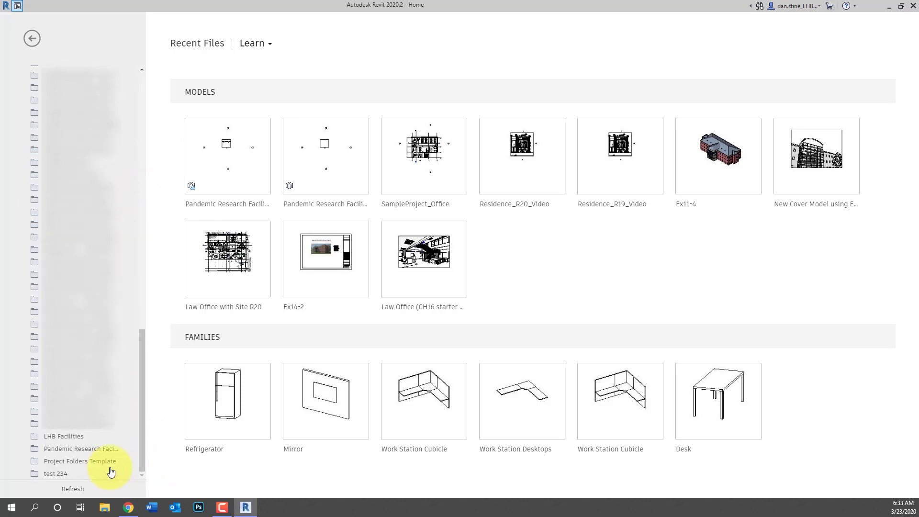
click(94, 450)
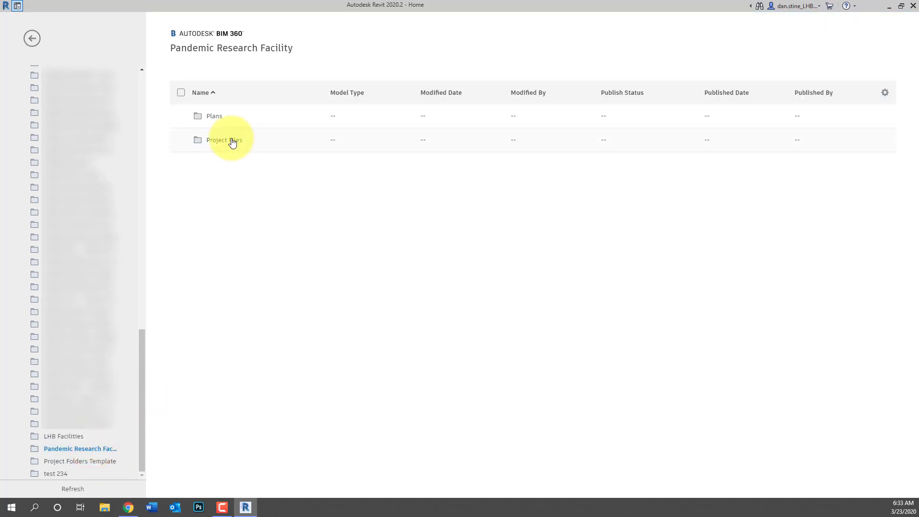
click(232, 141)
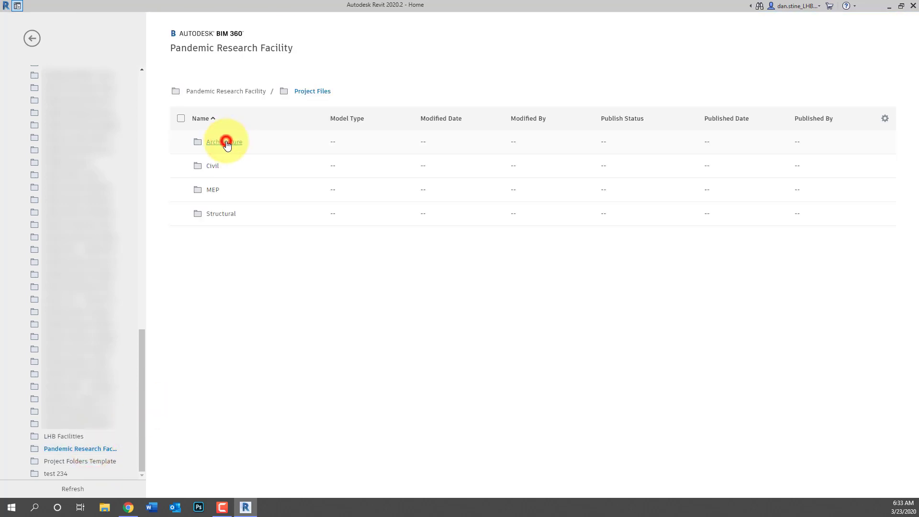
click(226, 143)
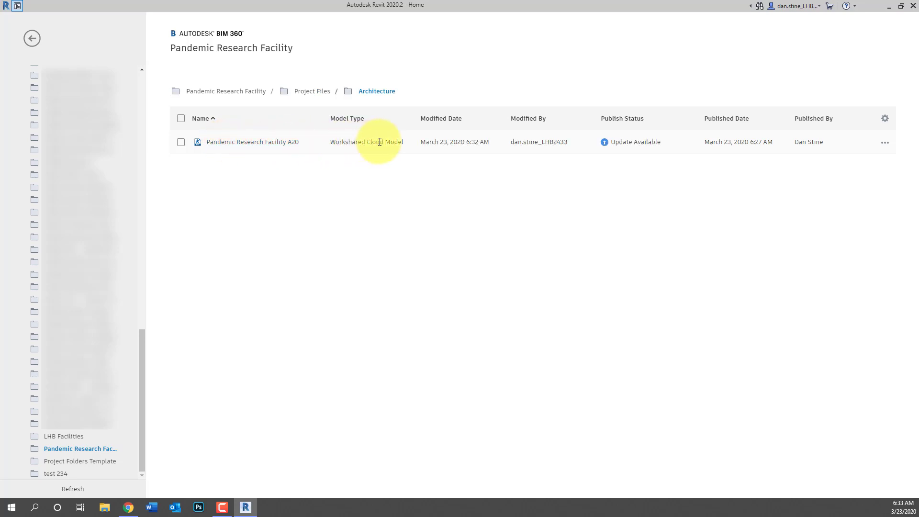
click(886, 144)
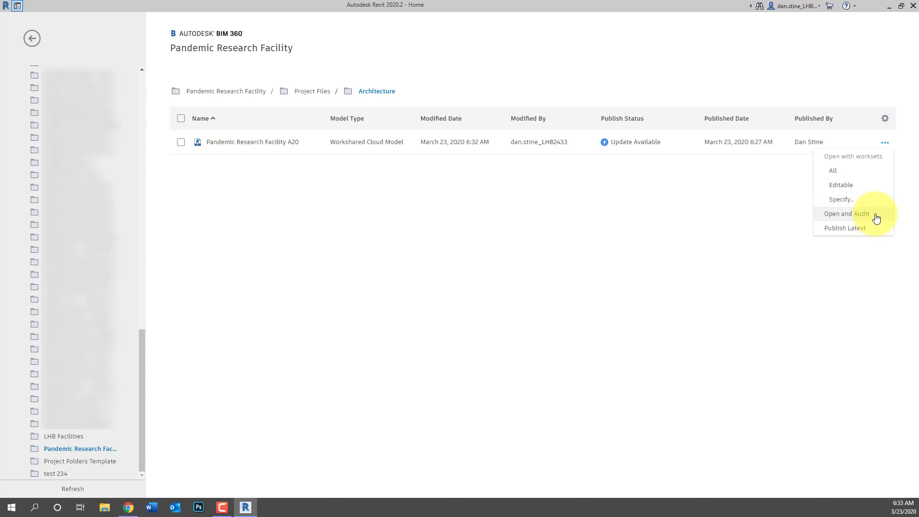
click(772, 231)
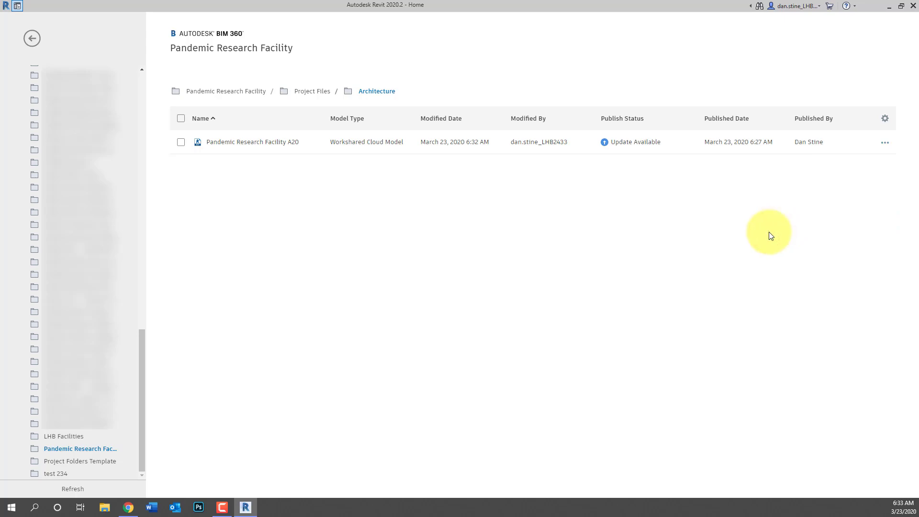